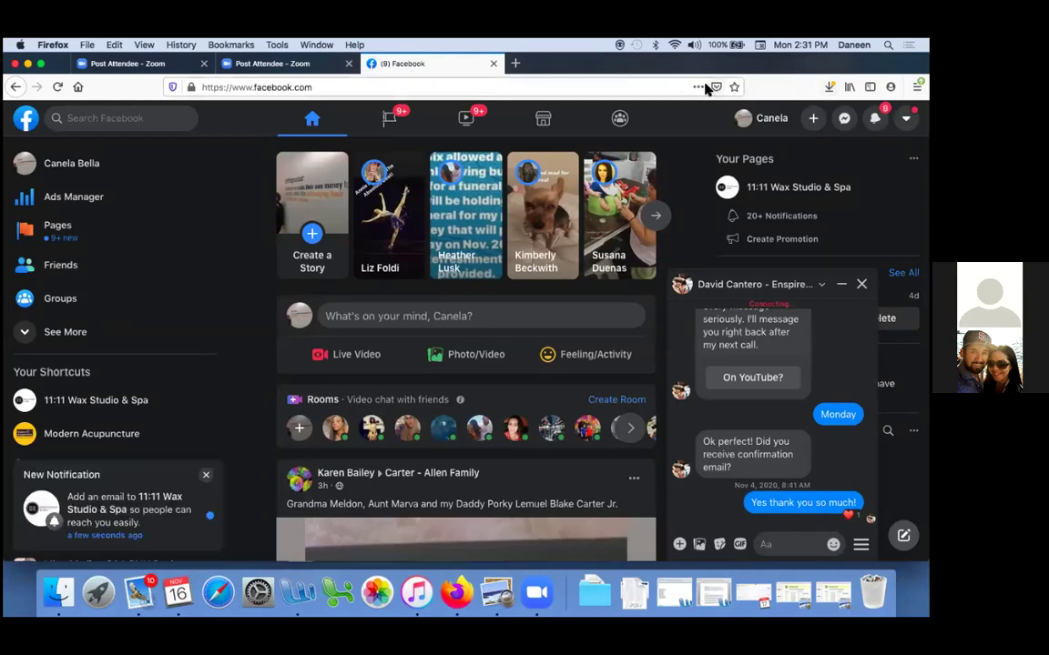
Save the '(9) Facebook' home page as a bookmark in the Facebook Ads Manager folder
{"action": "left_click", "coordinate": [736, 86]}
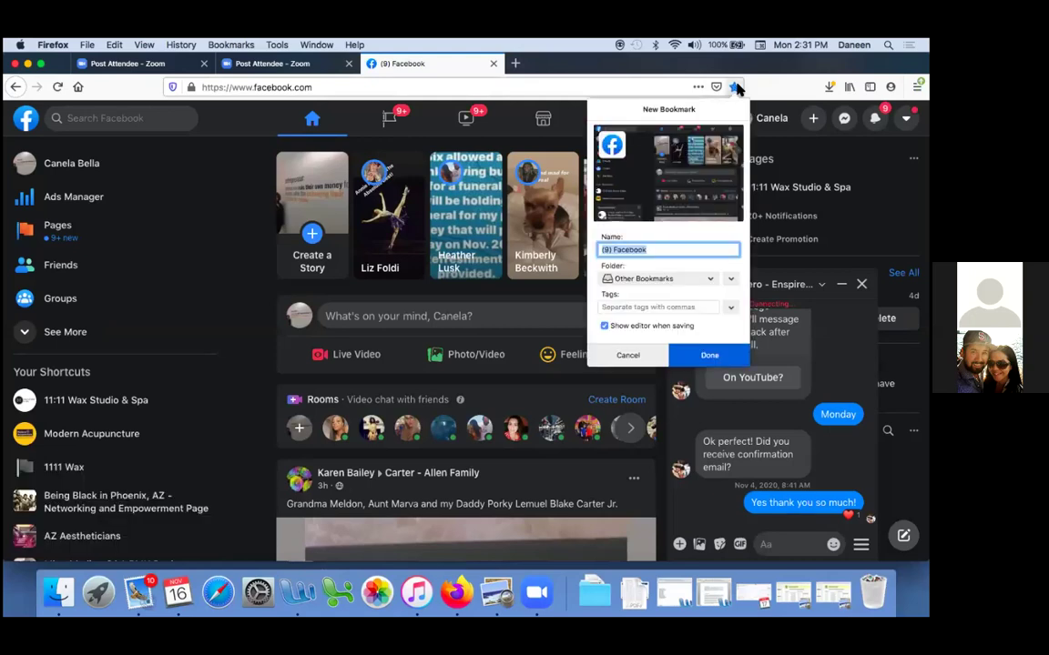
{"action": "left_click", "coordinate": [710, 279]}
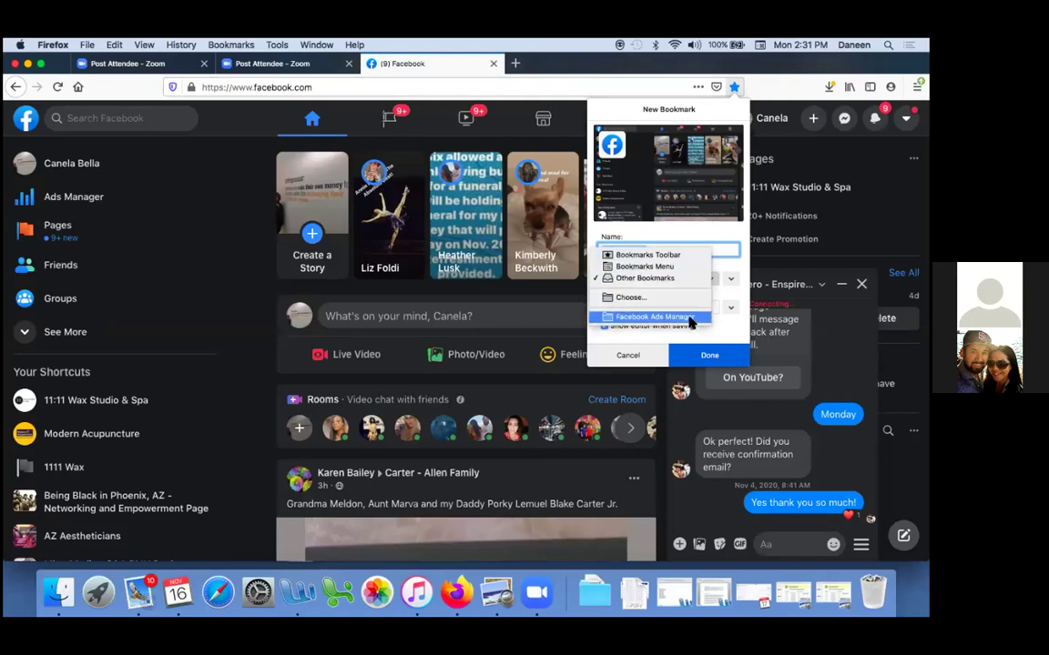
{"action": "left_click", "coordinate": [689, 317]}
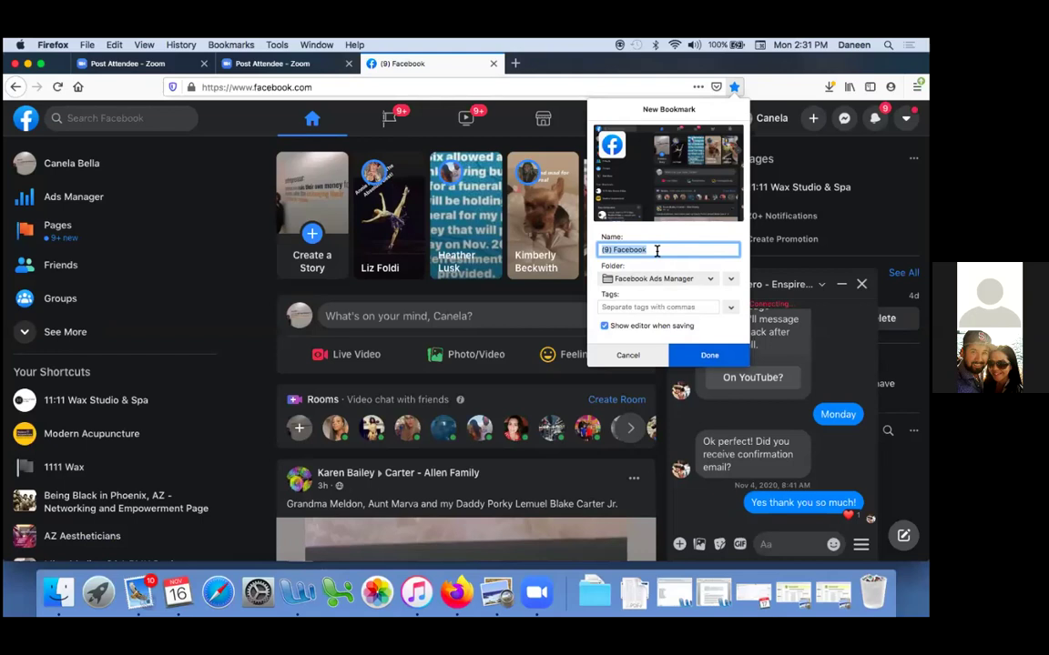
{"action": "left_click", "coordinate": [739, 87]}
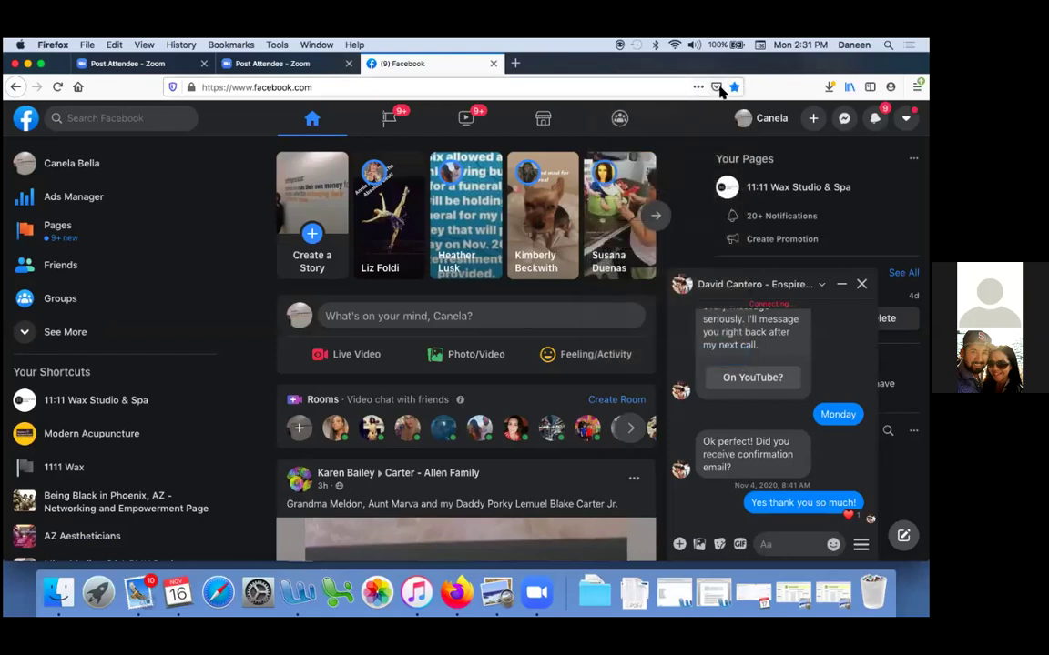
{"action": "left_click", "coordinate": [717, 87]}
Open the 'Ads Manager - Manage Ads - Campaigns' bookmark from the Library's Bookmarks list
{"action": "left_click", "coordinate": [719, 85]}
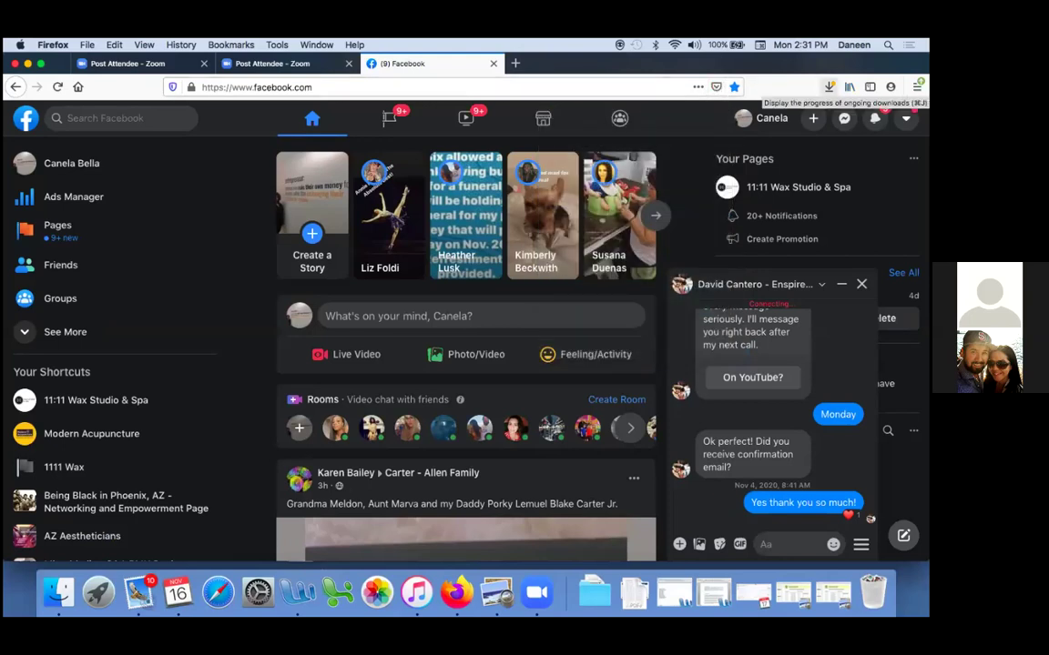
{"action": "left_click", "coordinate": [849, 86]}
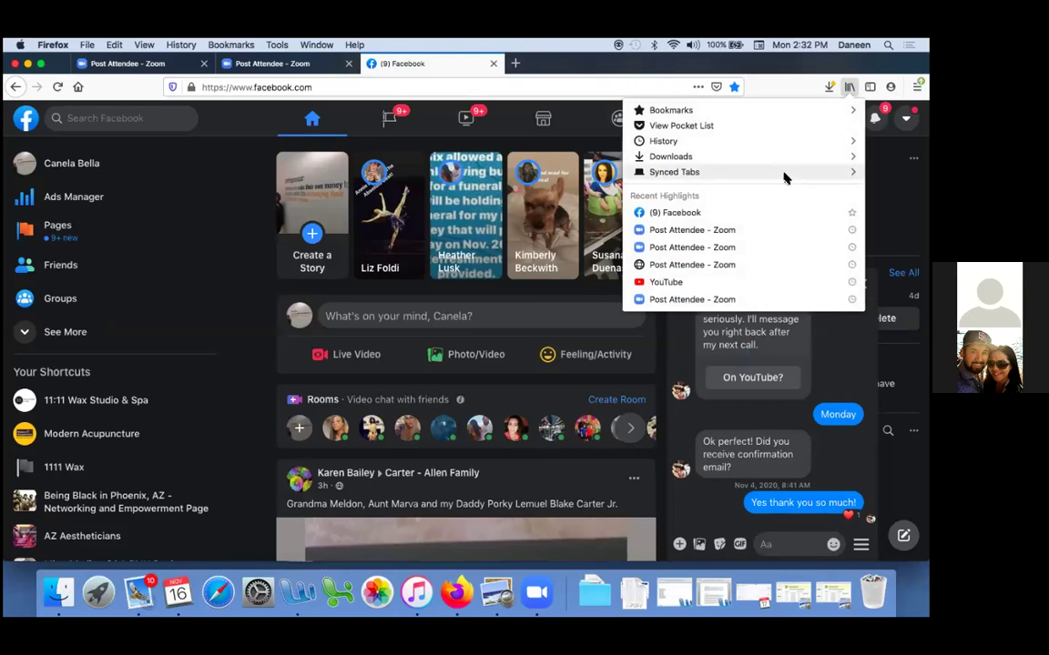
{"action": "left_click", "coordinate": [707, 111]}
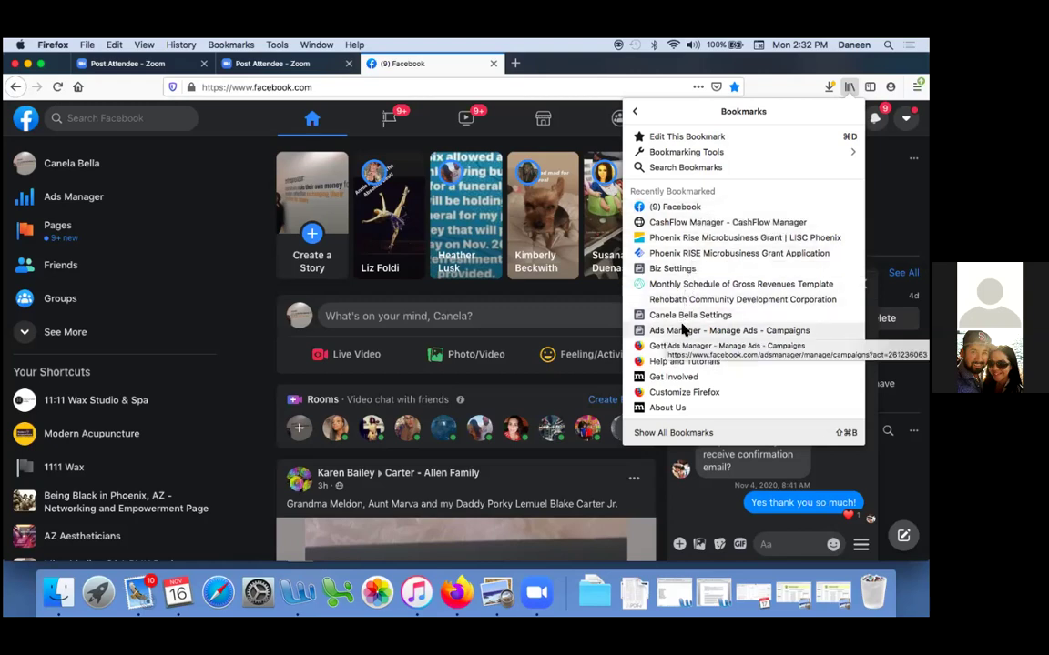
{"action": "left_click", "coordinate": [683, 331]}
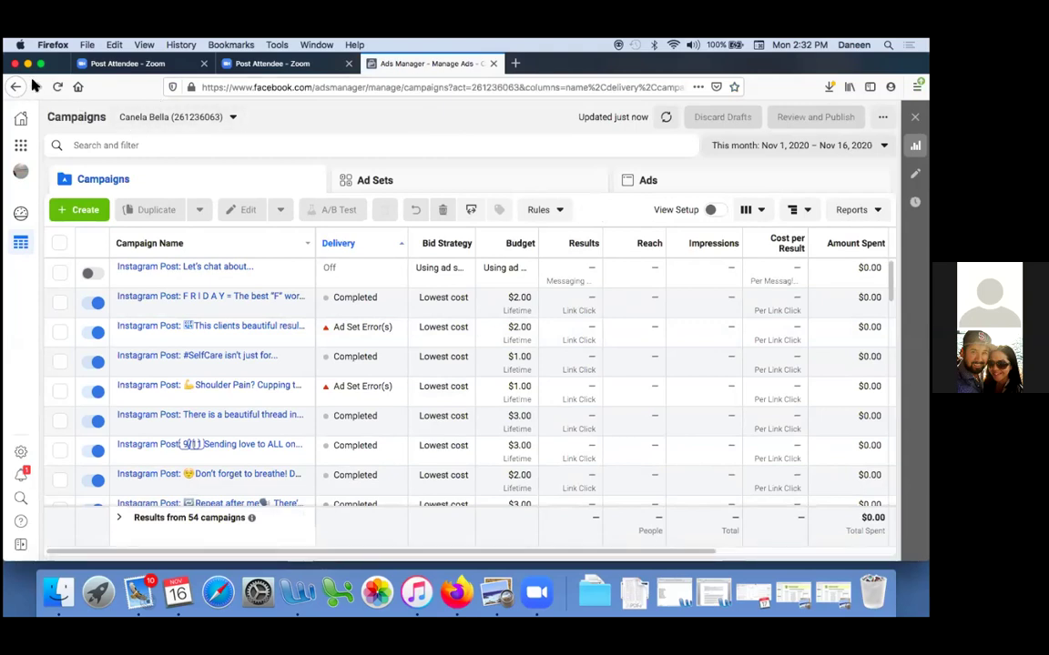
Bookmark the Ads Manager campaigns page, reopen it from recent bookmarks, and open the ad account list
{"action": "left_click", "coordinate": [734, 86]}
{"action": "left_click", "coordinate": [848, 87]}
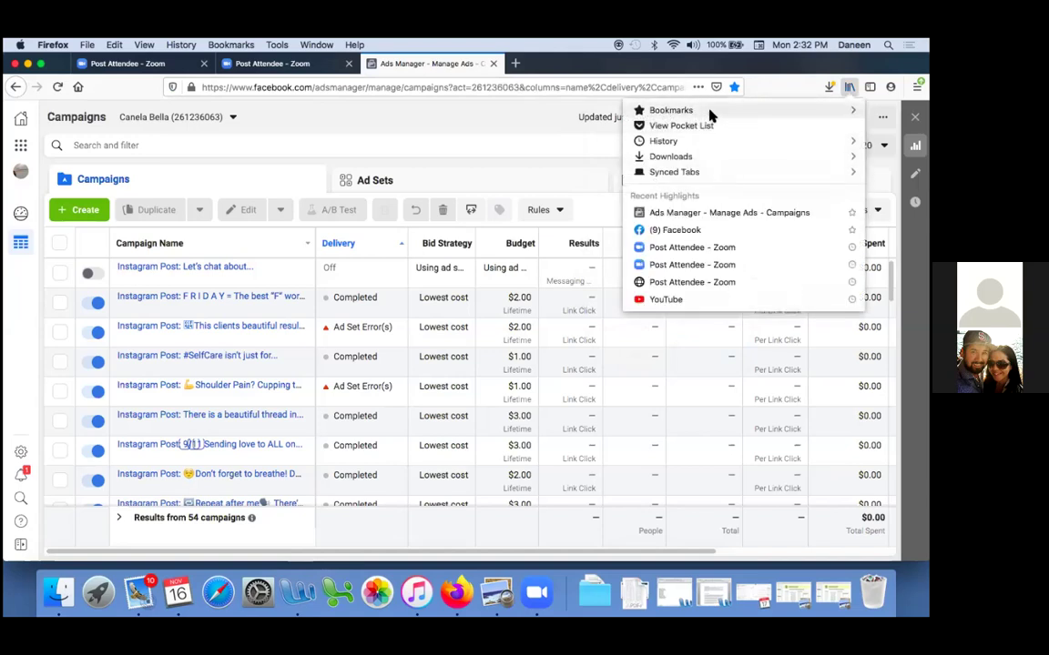
{"action": "left_click", "coordinate": [710, 111]}
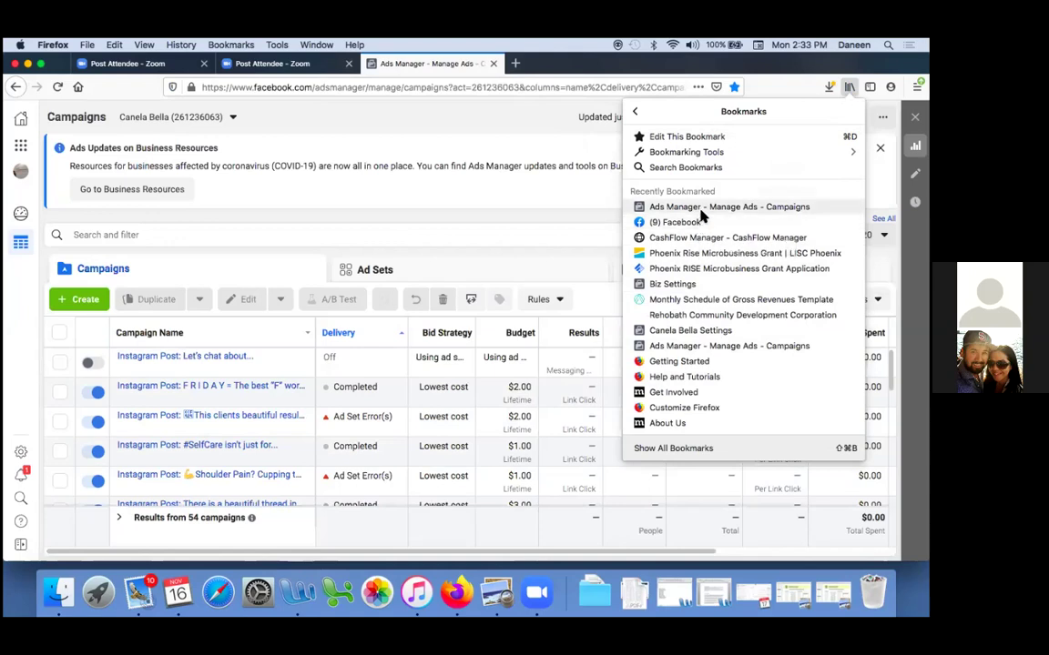
{"action": "left_click", "coordinate": [700, 209]}
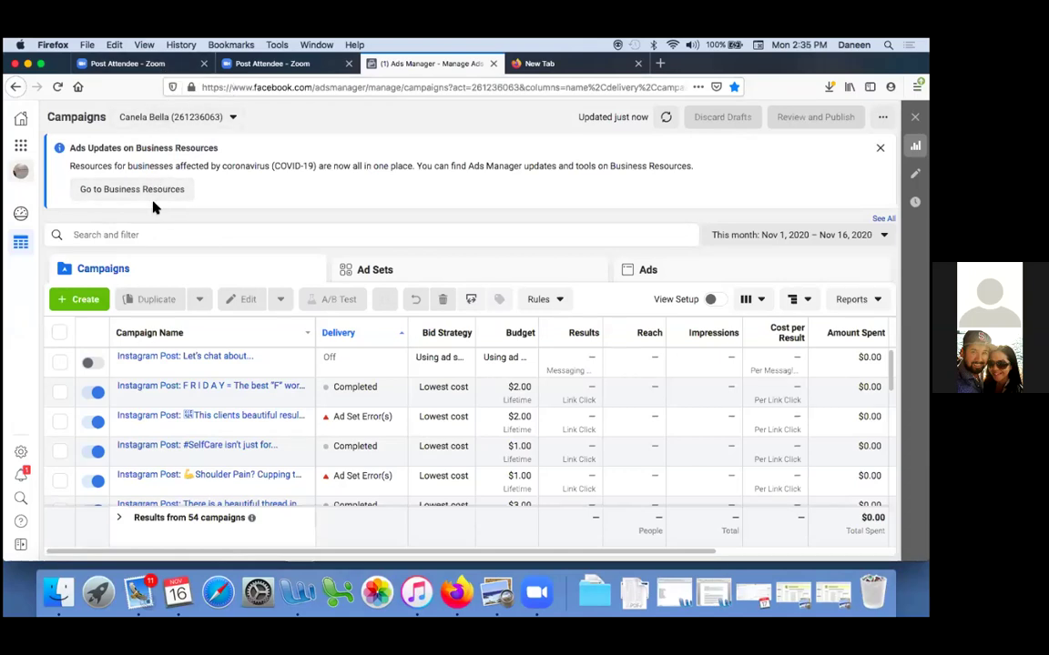
{"action": "left_click", "coordinate": [231, 118]}
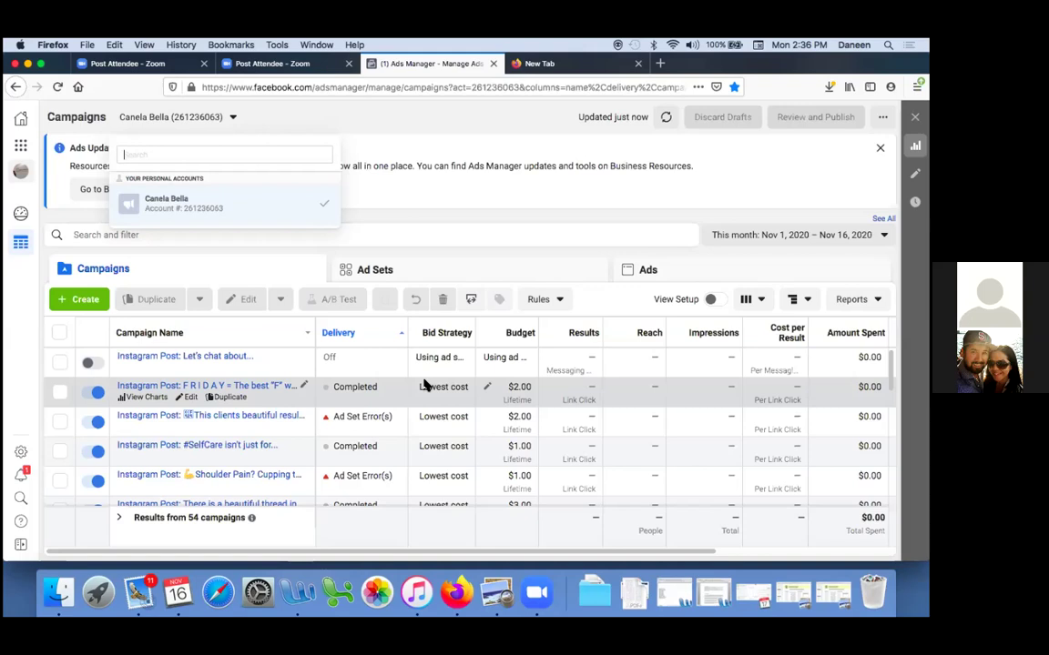
Open the bookmark editor for the campaigns page bookmark
{"action": "left_click", "coordinate": [734, 88]}
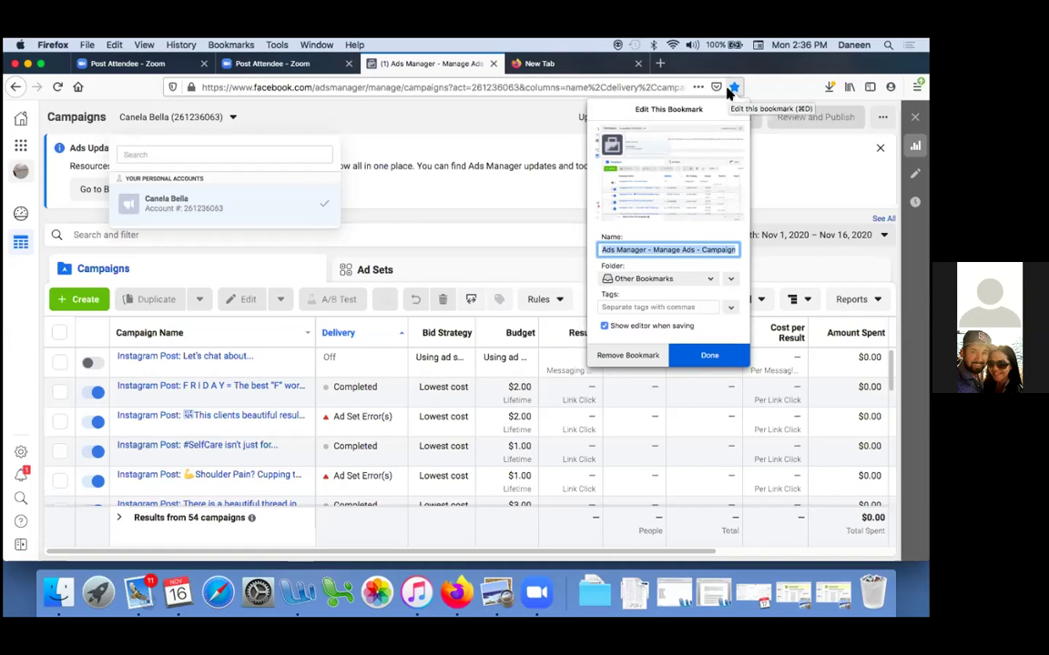
Name the campaigns bookmark 'Dashboard' and move it into the Facebook Ads Manager folder
{"action": "type", "text": "Dashboard"}
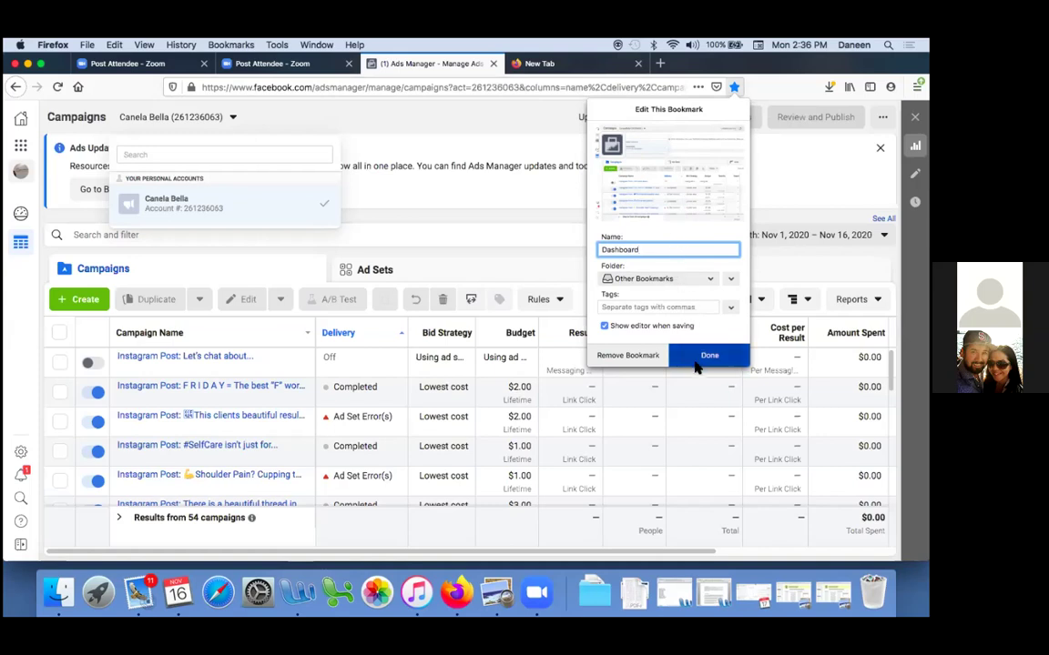
{"action": "left_click", "coordinate": [711, 278]}
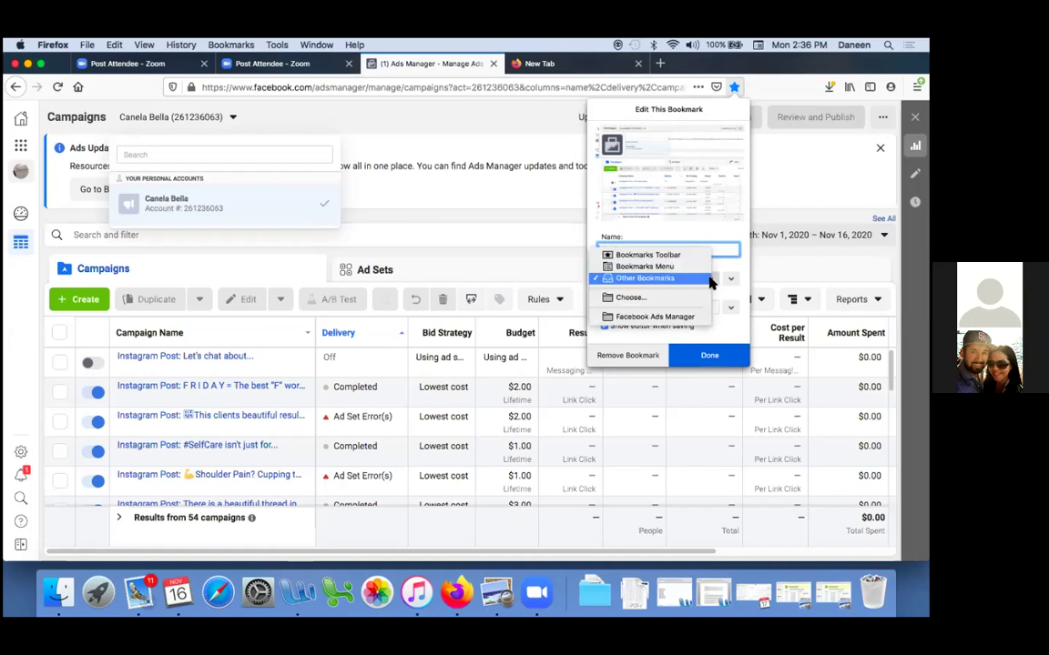
{"action": "left_click", "coordinate": [680, 317]}
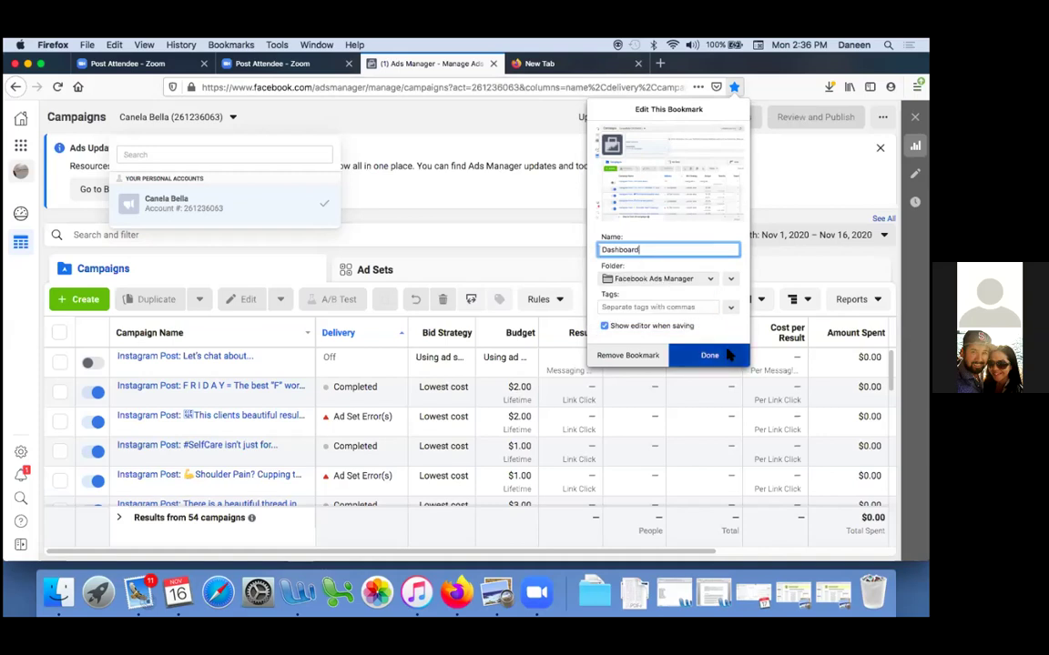
{"action": "left_click", "coordinate": [710, 355]}
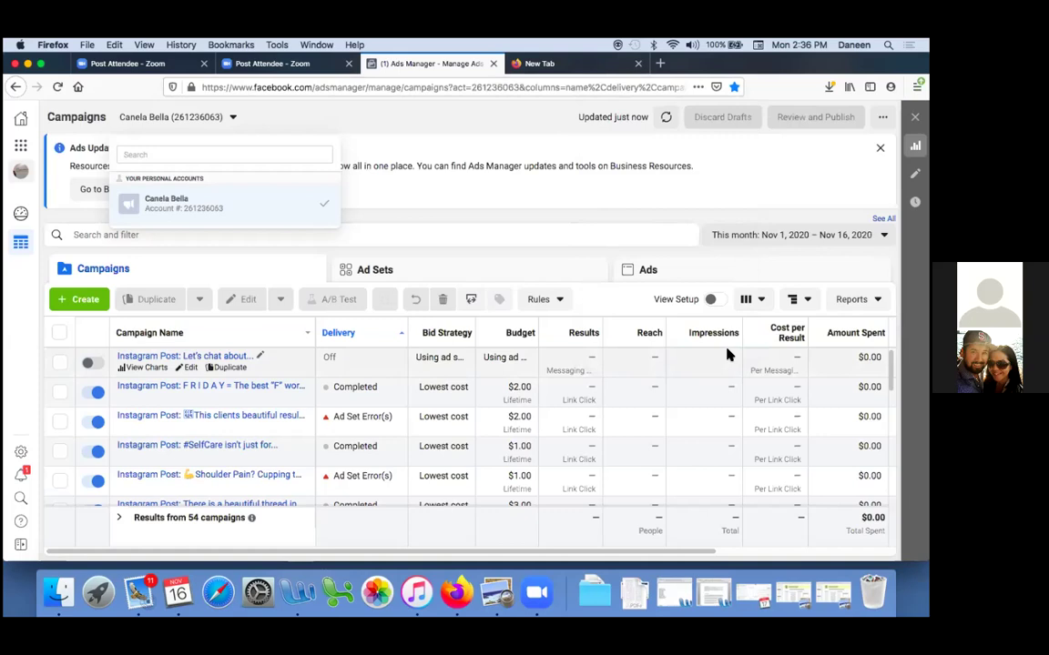
Reach Payment Settings via the Billing shortcut and dismiss the account access introduction
{"action": "left_click", "coordinate": [20, 147]}
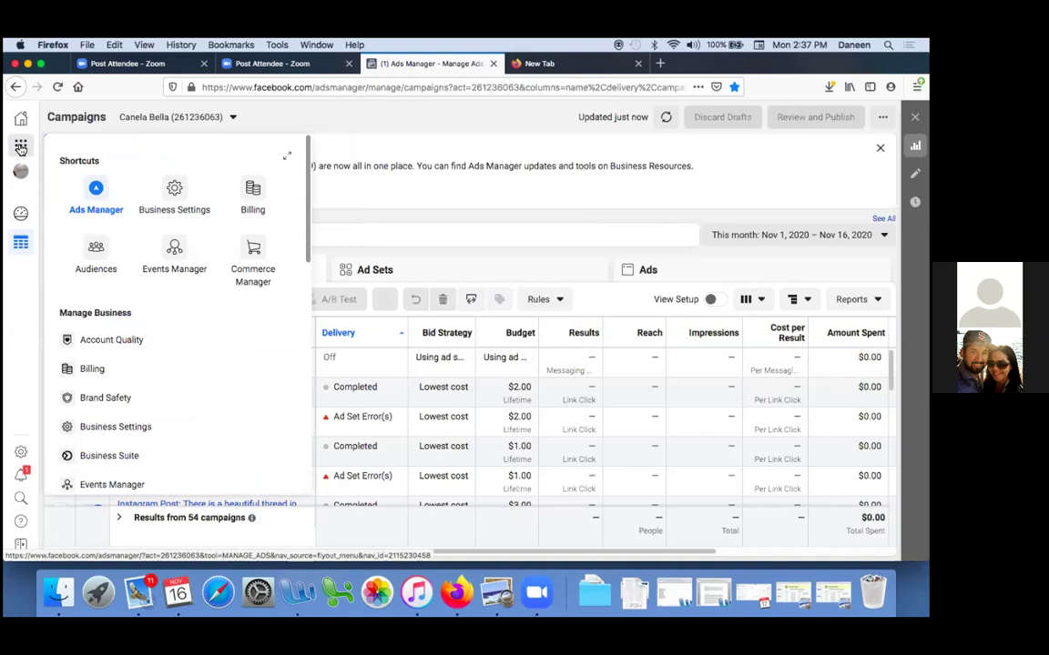
{"action": "left_click", "coordinate": [253, 189]}
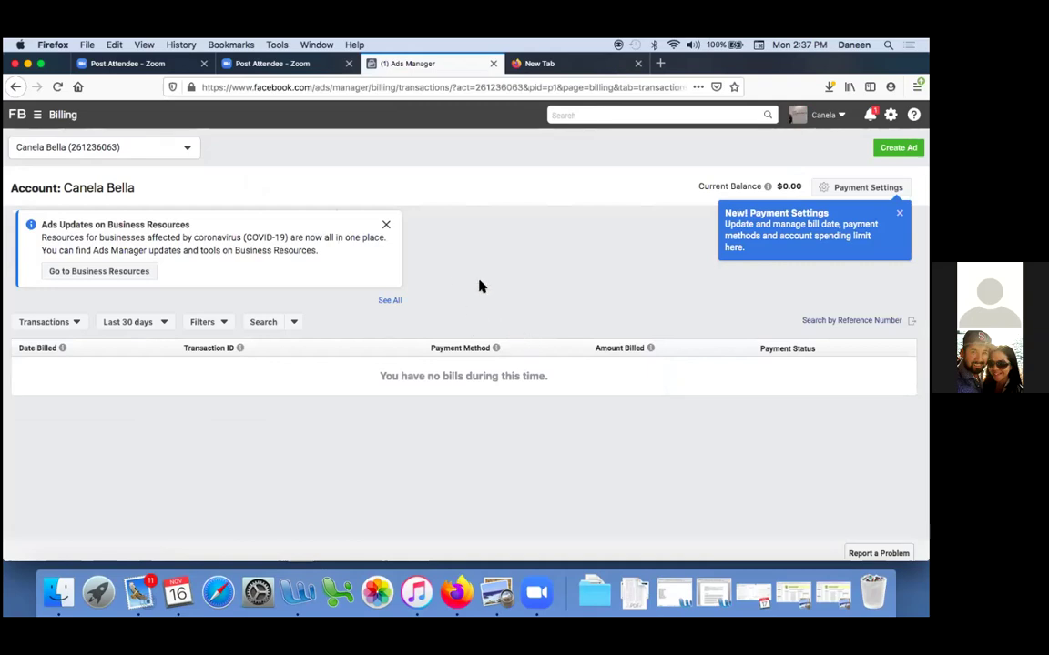
{"action": "left_click", "coordinate": [861, 188]}
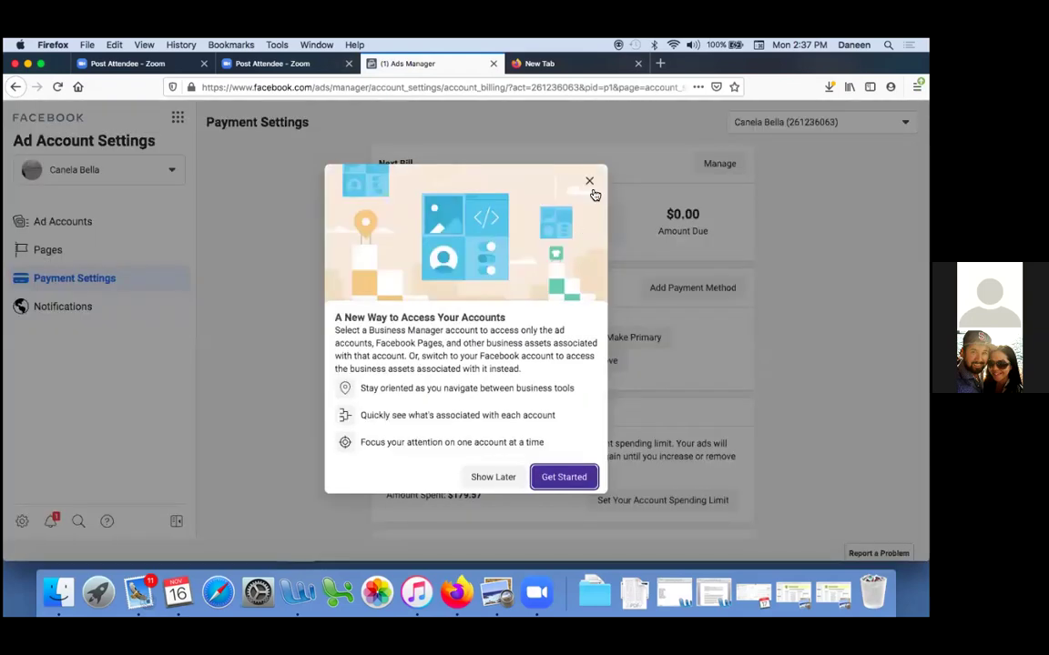
{"action": "left_click", "coordinate": [588, 182]}
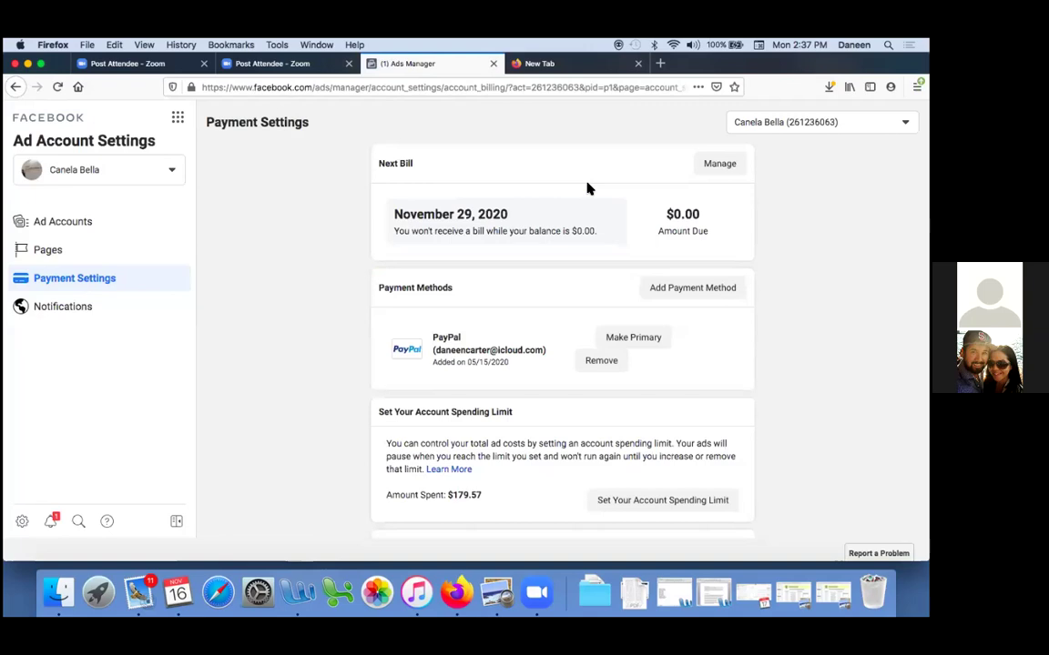
Bookmark the Payment Settings page as 'Billing' in the Facebook Ads Manager folder
{"action": "left_click", "coordinate": [734, 88]}
{"action": "type", "text": "Billing"}
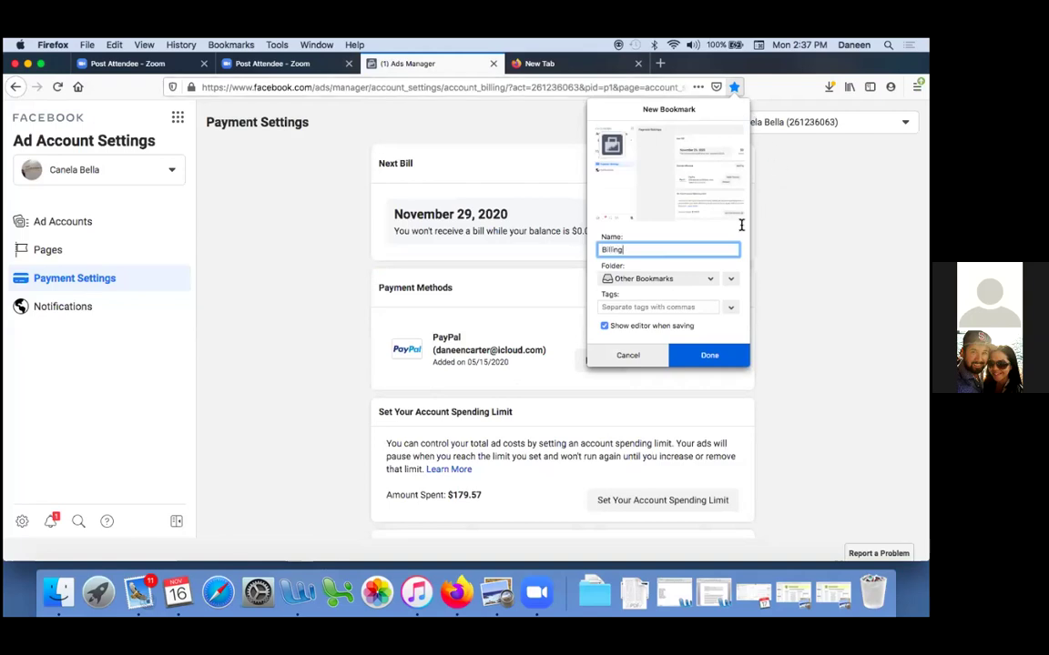
{"action": "left_click", "coordinate": [713, 276]}
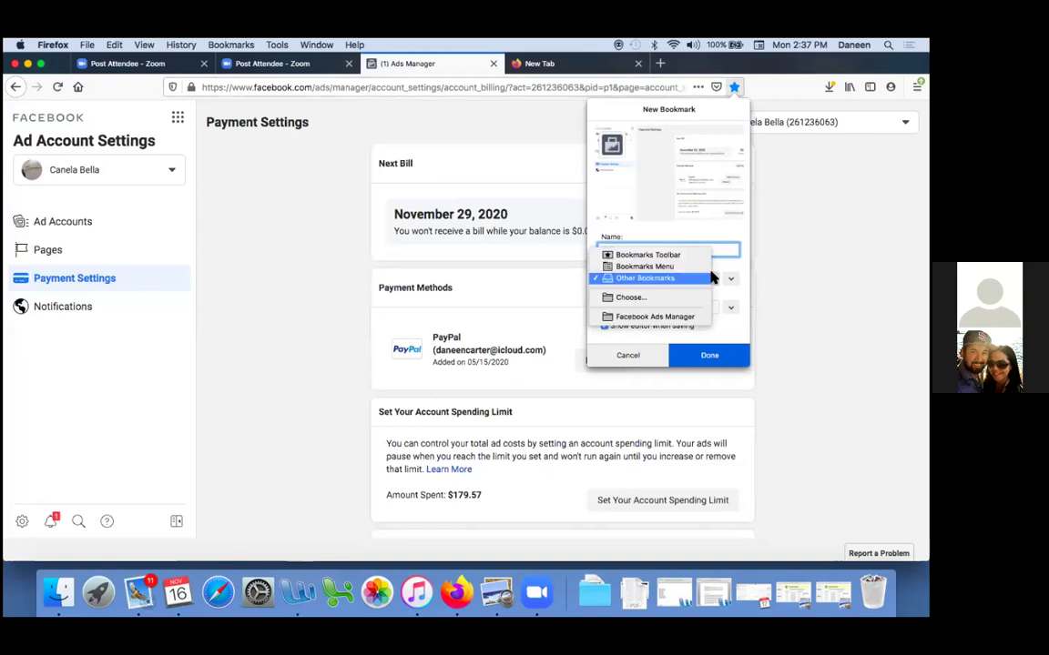
{"action": "left_click", "coordinate": [679, 319]}
{"action": "left_click", "coordinate": [686, 360]}
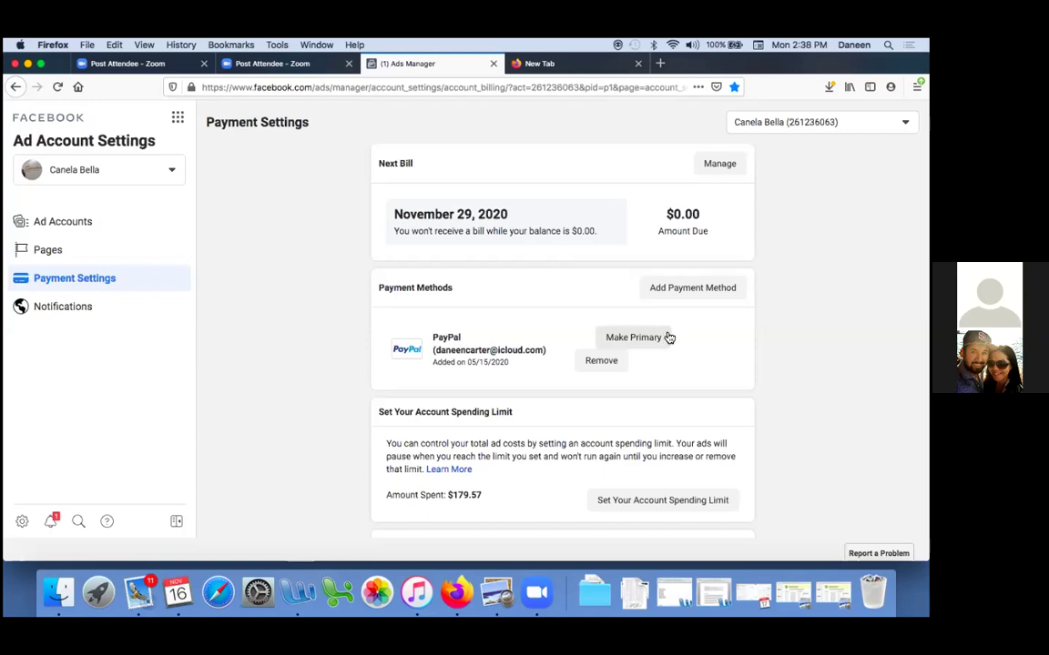
Open the Next Bill threshold dialog showing $35.00 and select the new threshold field
{"action": "left_click", "coordinate": [709, 172]}
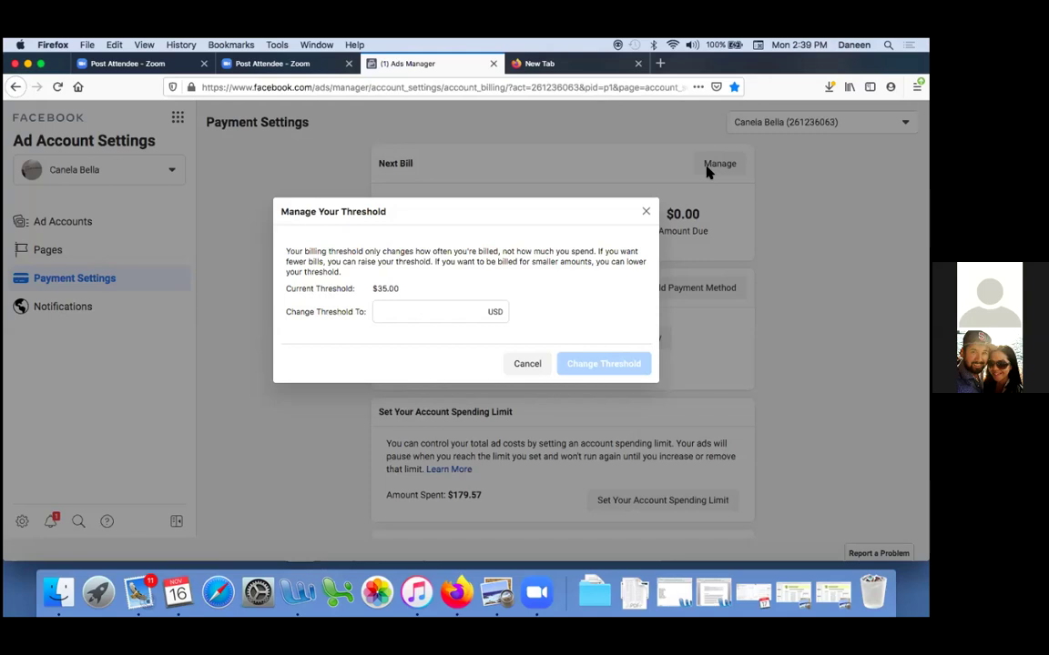
{"action": "left_click", "coordinate": [432, 312]}
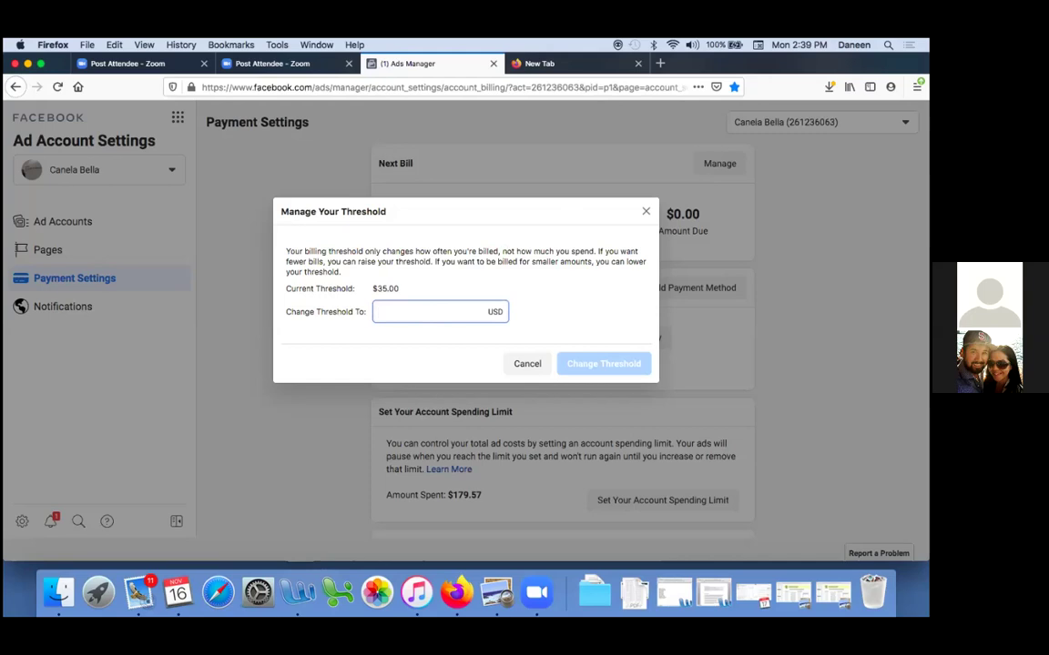
Submit 900.00 as the new billing threshold, which Facebook rejects
{"action": "type", "text": "900.00"}
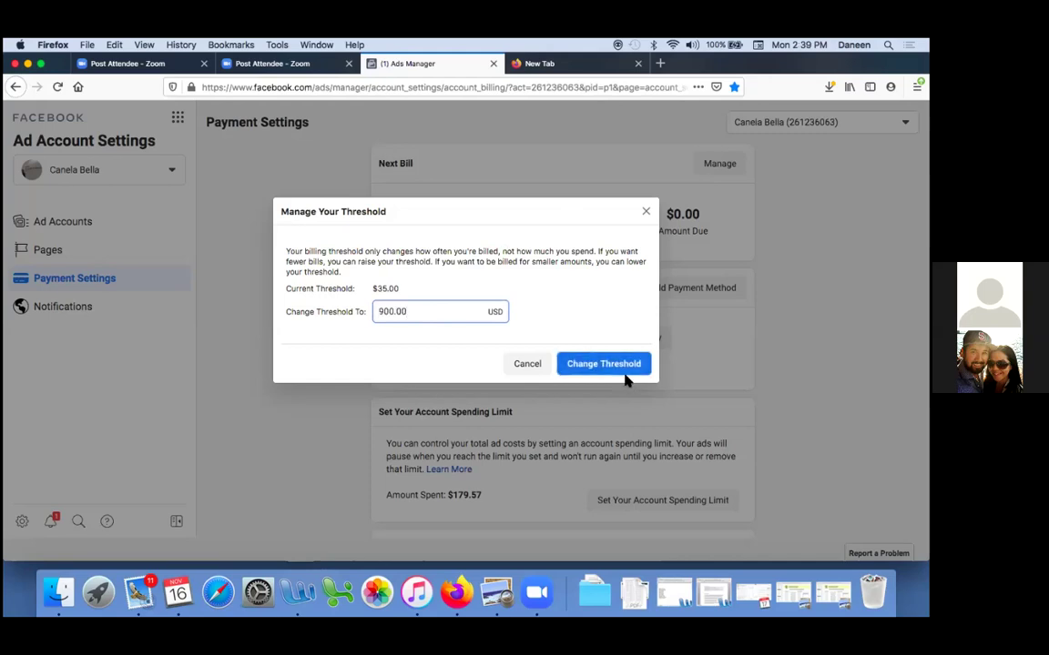
{"action": "left_click", "coordinate": [625, 368]}
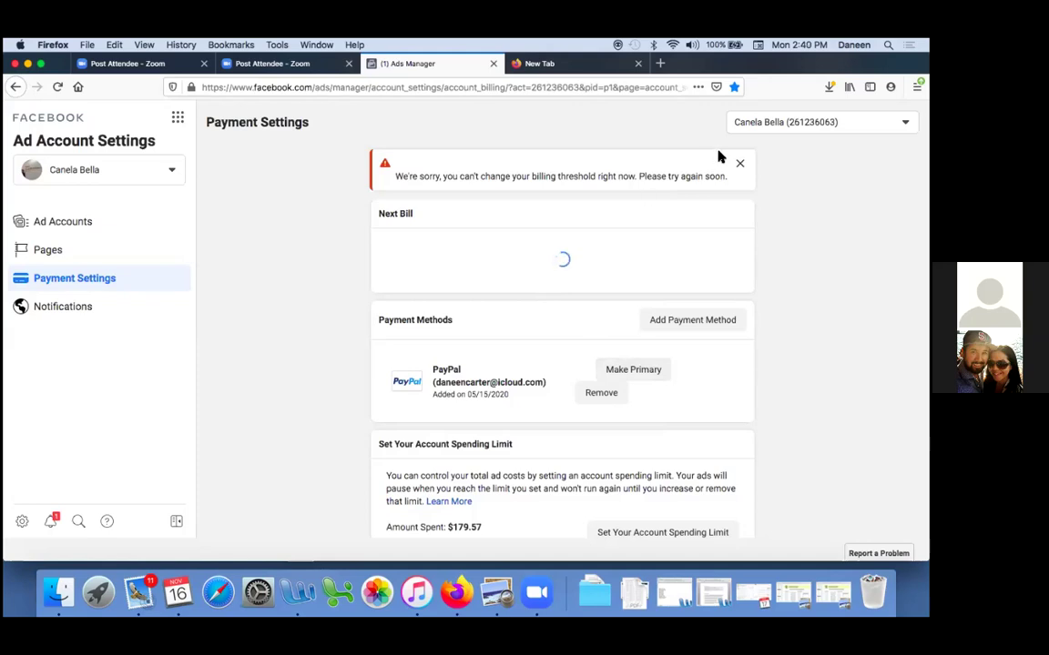
Dismiss the threshold error, restore the Firefox window, and view the ad account's Pages and Setup
{"action": "left_click", "coordinate": [741, 165]}
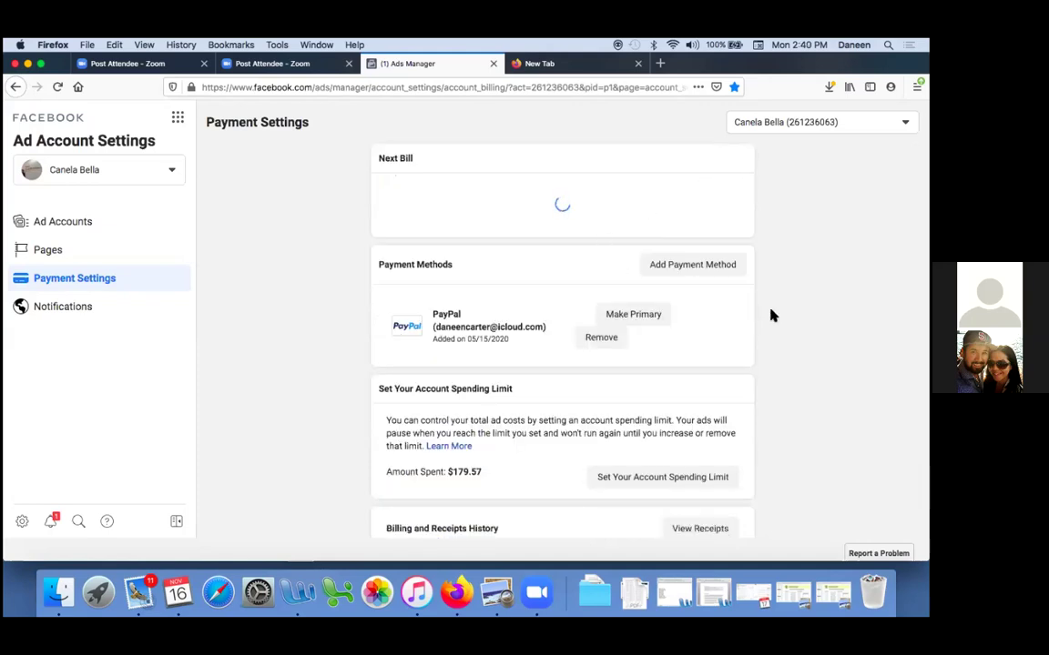
{"action": "key", "text": "ctrl+Down"}
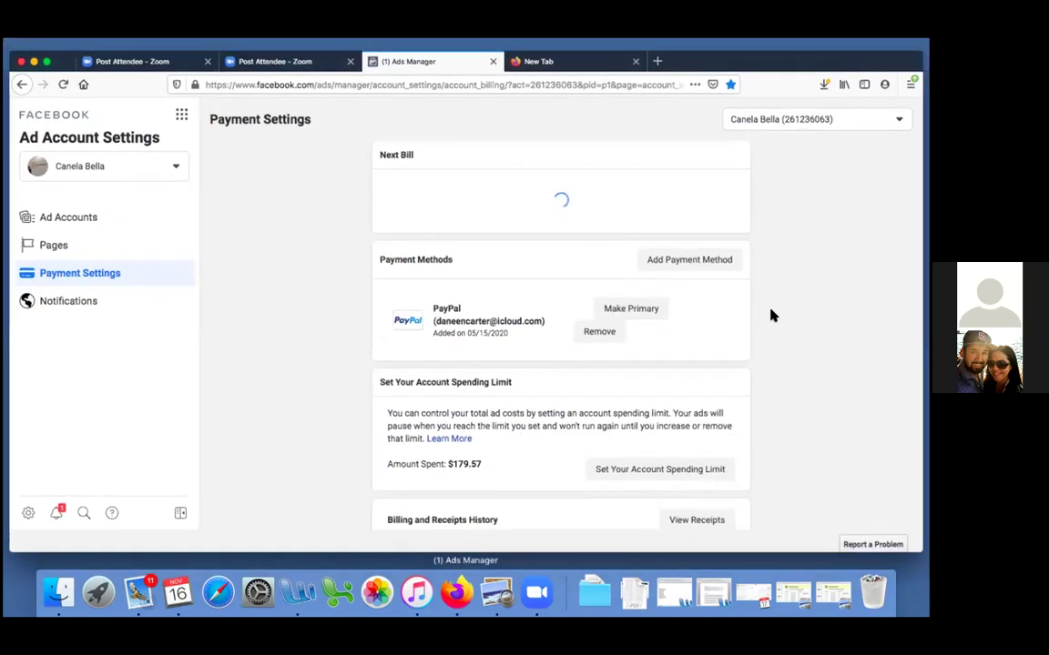
{"action": "left_click", "coordinate": [290, 327]}
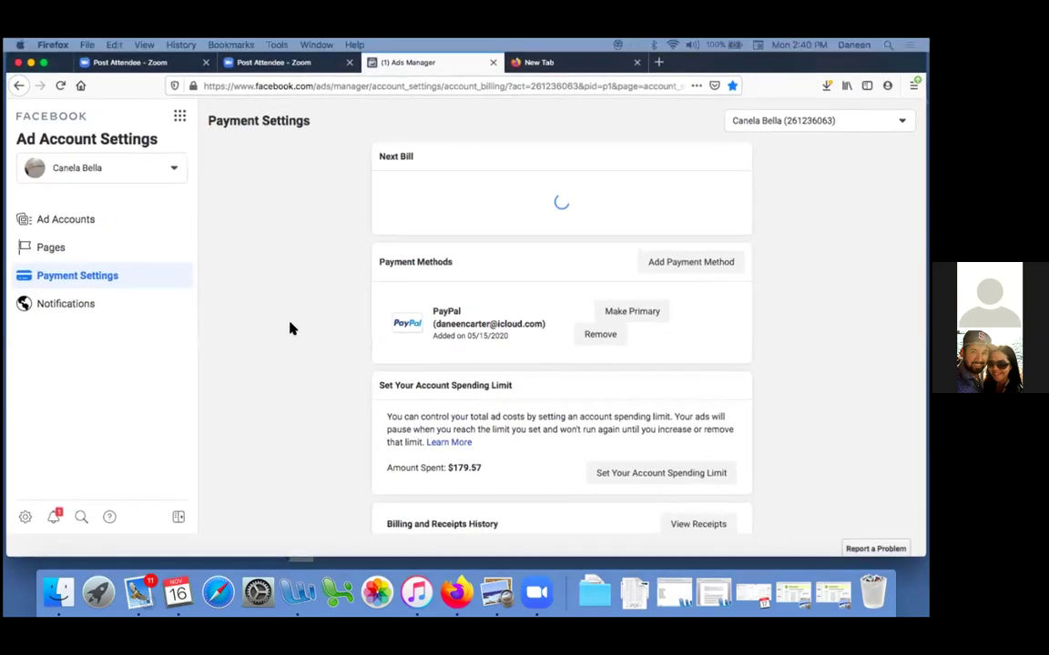
{"action": "scroll", "coordinate": [290, 329], "scroll_direction": "down", "scroll_amount": 1}
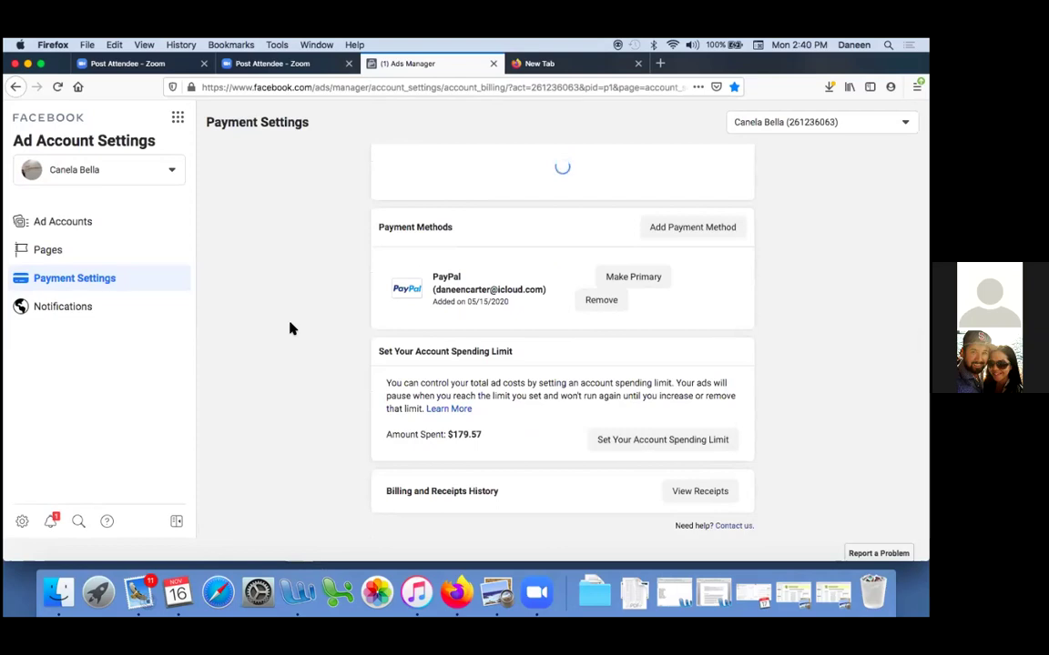
{"action": "scroll", "coordinate": [290, 329], "scroll_direction": "up", "scroll_amount": 1}
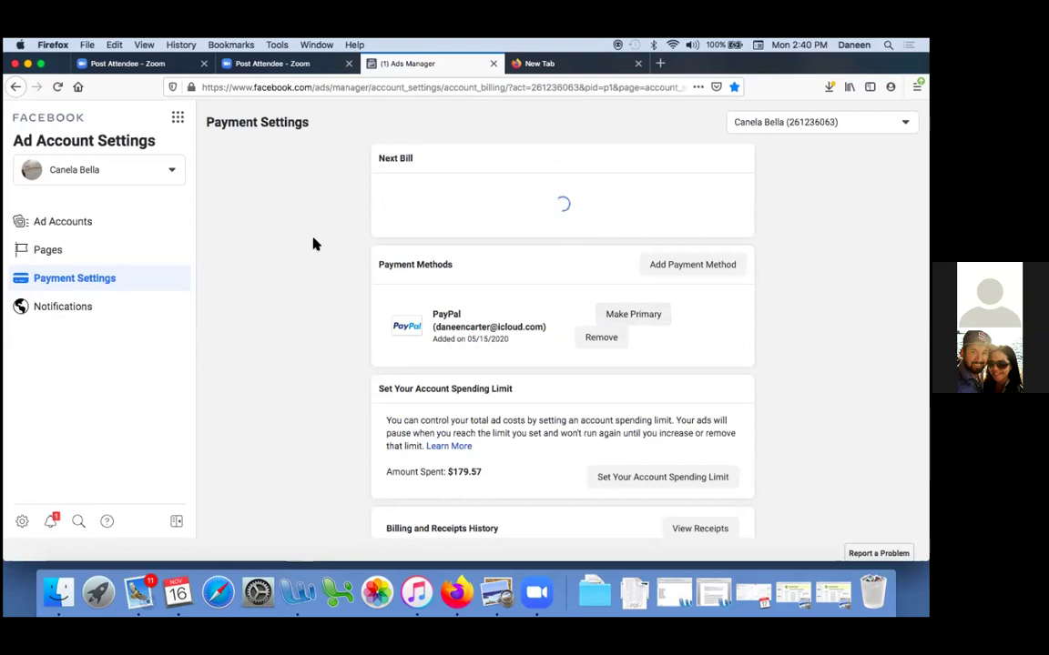
{"action": "left_click", "coordinate": [78, 257]}
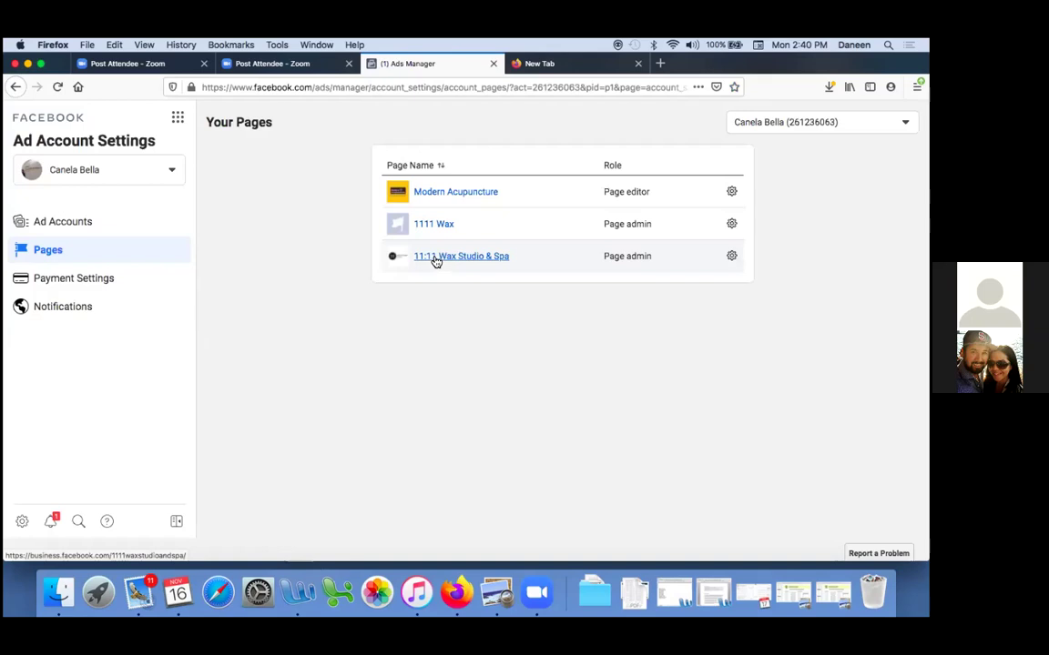
{"action": "left_click", "coordinate": [71, 223]}
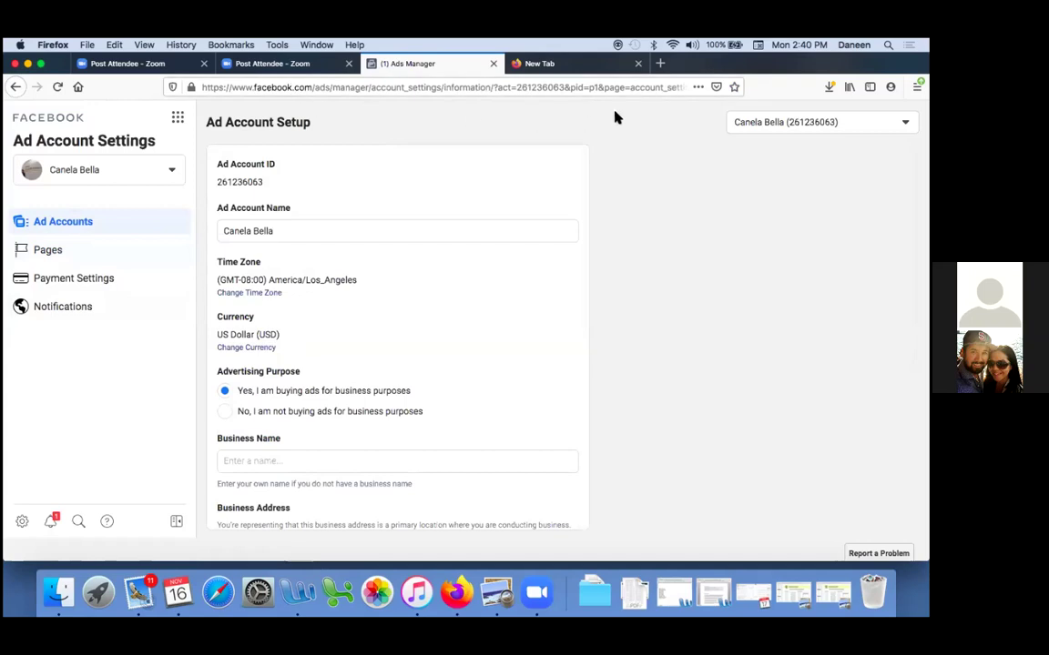
Bookmark the Ad Account Setup page in Firefox
{"action": "left_click", "coordinate": [734, 86]}
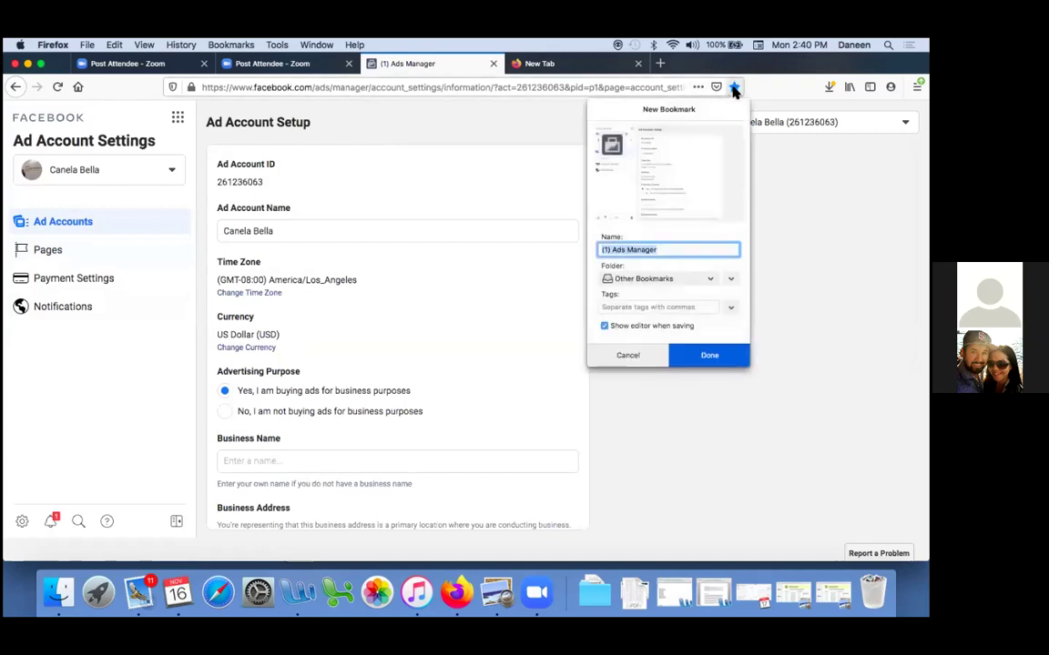
Name the bookmark 'Ad Account ID' and save it in the Facebook Ads Manager folder
{"action": "left_click", "coordinate": [706, 277]}
{"action": "left_click", "coordinate": [687, 318]}
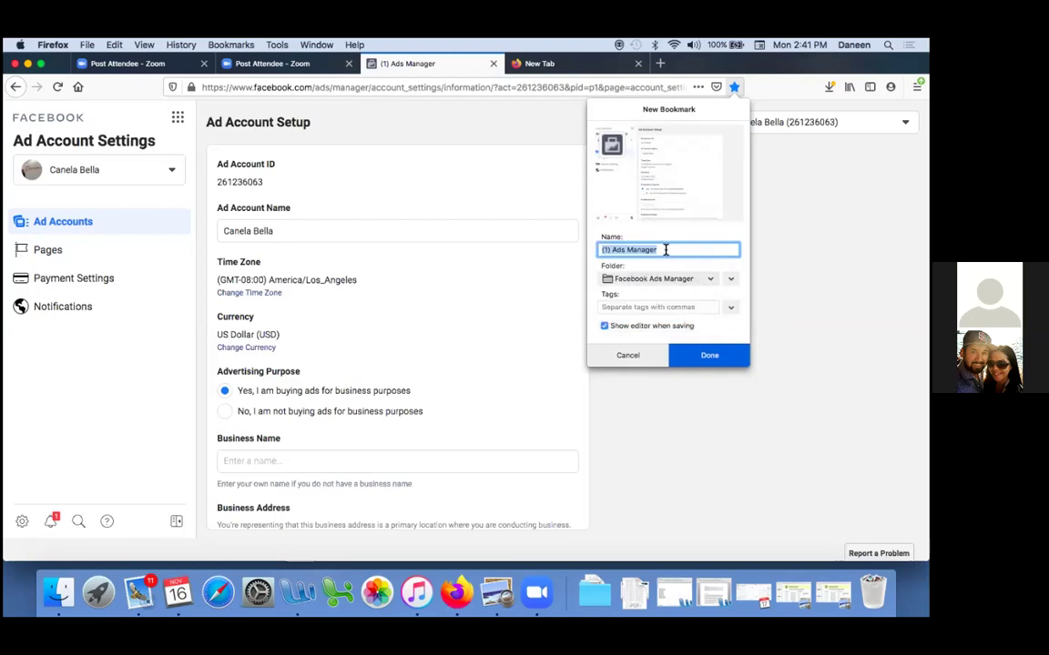
{"action": "type", "text": "Ad Account ID 261"}
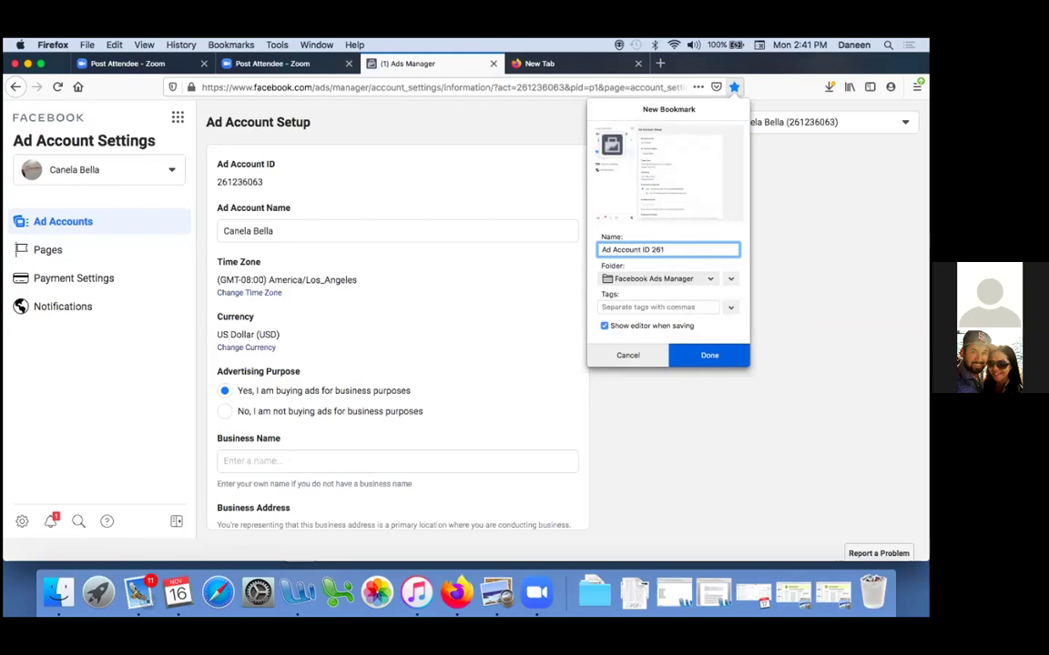
{"action": "key", "text": "BackSpace"}
{"action": "key", "text": "BackSpace"}
{"action": "key", "text": "BackSpace"}
{"action": "left_click", "coordinate": [726, 353]}
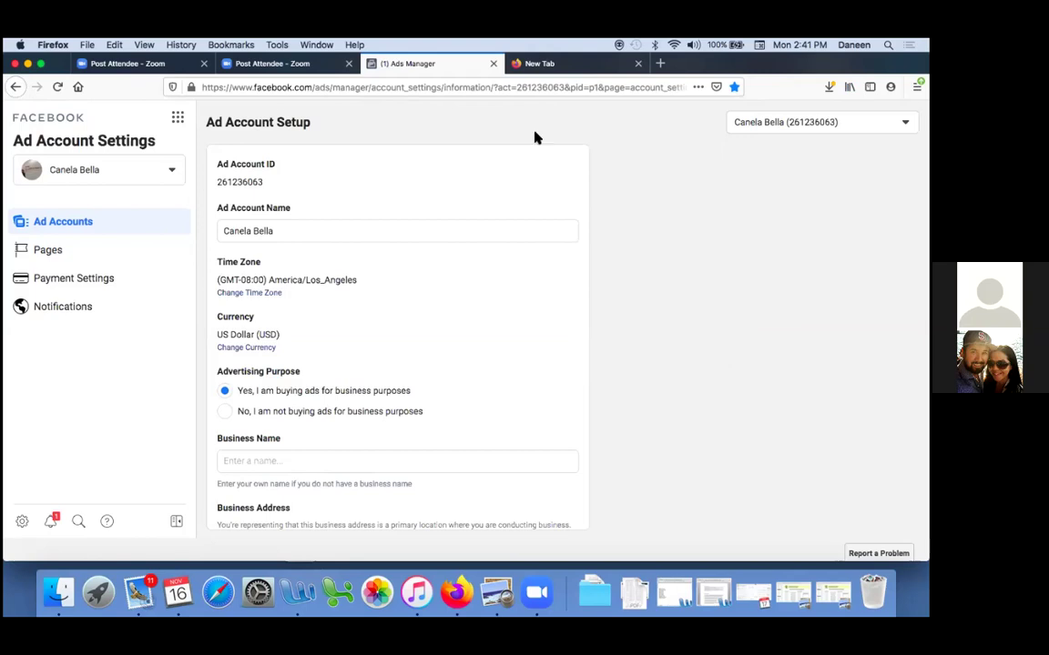
{"action": "left_click", "coordinate": [177, 120]}
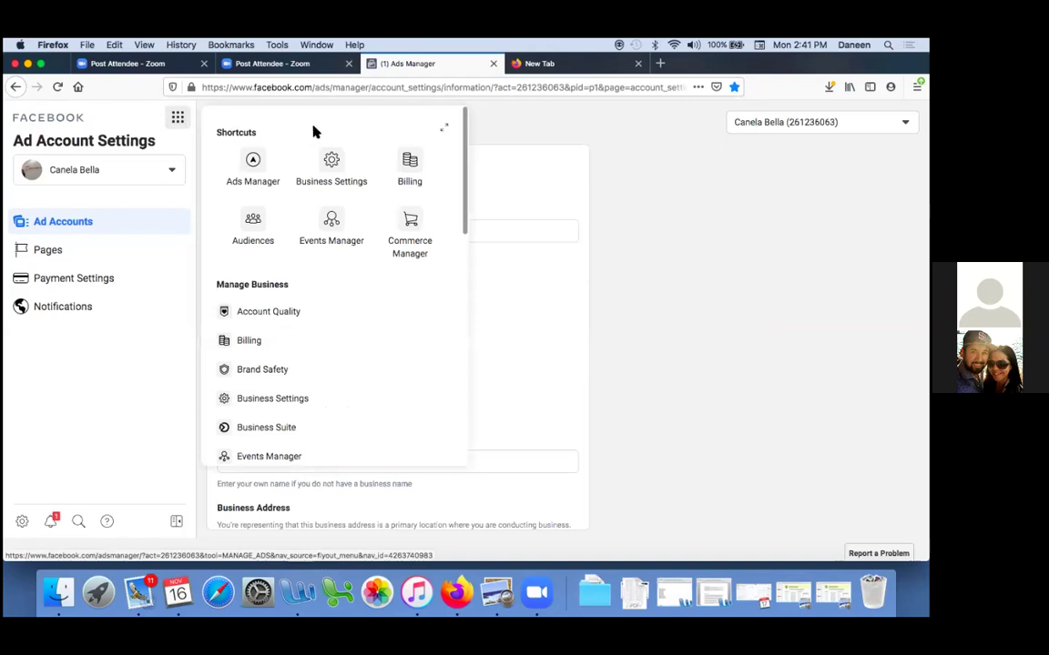
Go to Business Settings for 11:11 Wax Studio and Spa and review its admin people
{"action": "left_click", "coordinate": [346, 169]}
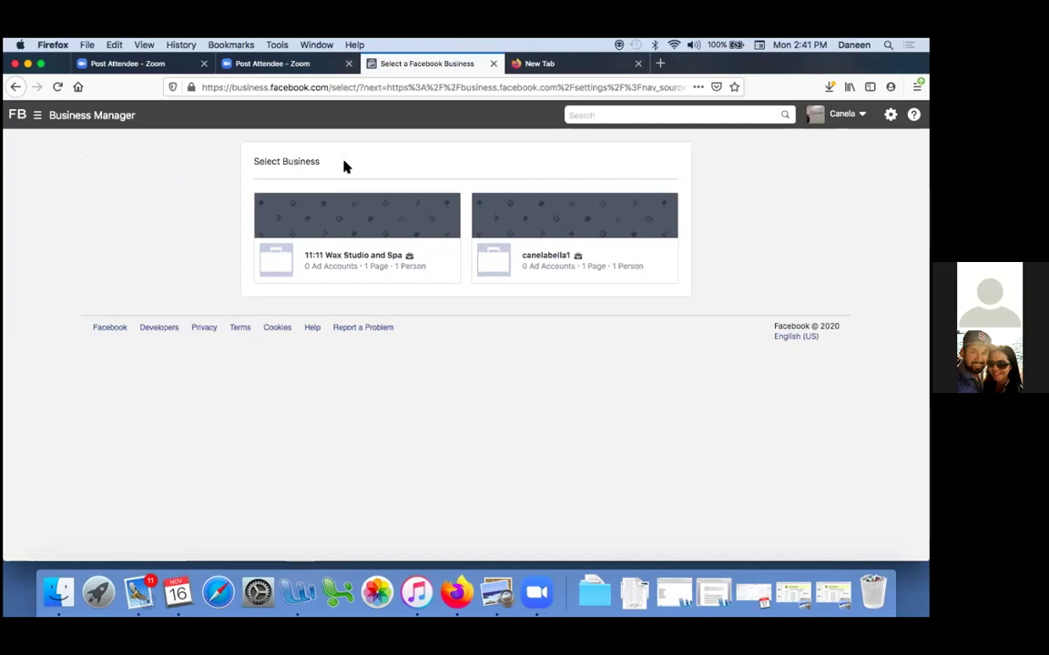
{"action": "left_click", "coordinate": [306, 262]}
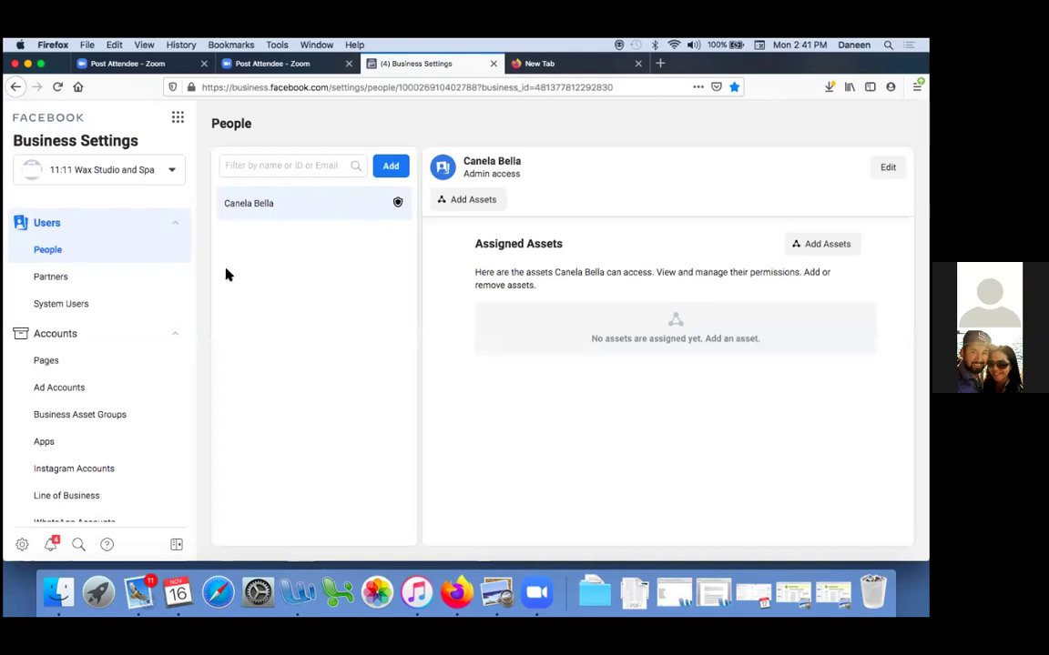
{"action": "scroll", "coordinate": [79, 321], "scroll_direction": "down", "scroll_amount": 1}
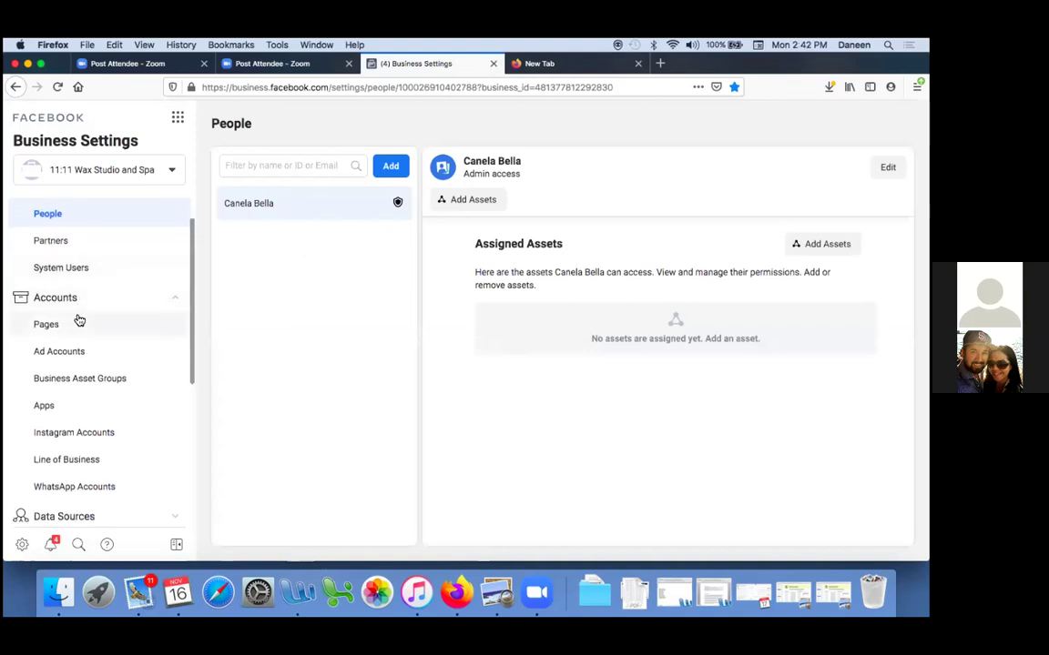
Show the business's Pages and choose Add a Page
{"action": "left_click", "coordinate": [79, 322]}
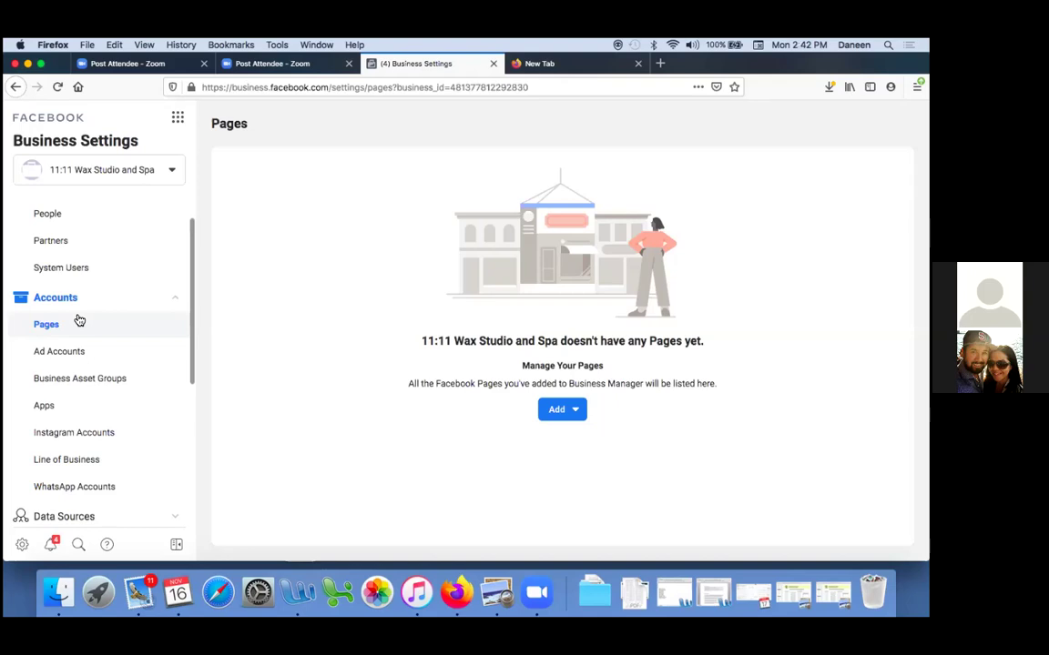
{"action": "left_click", "coordinate": [562, 411]}
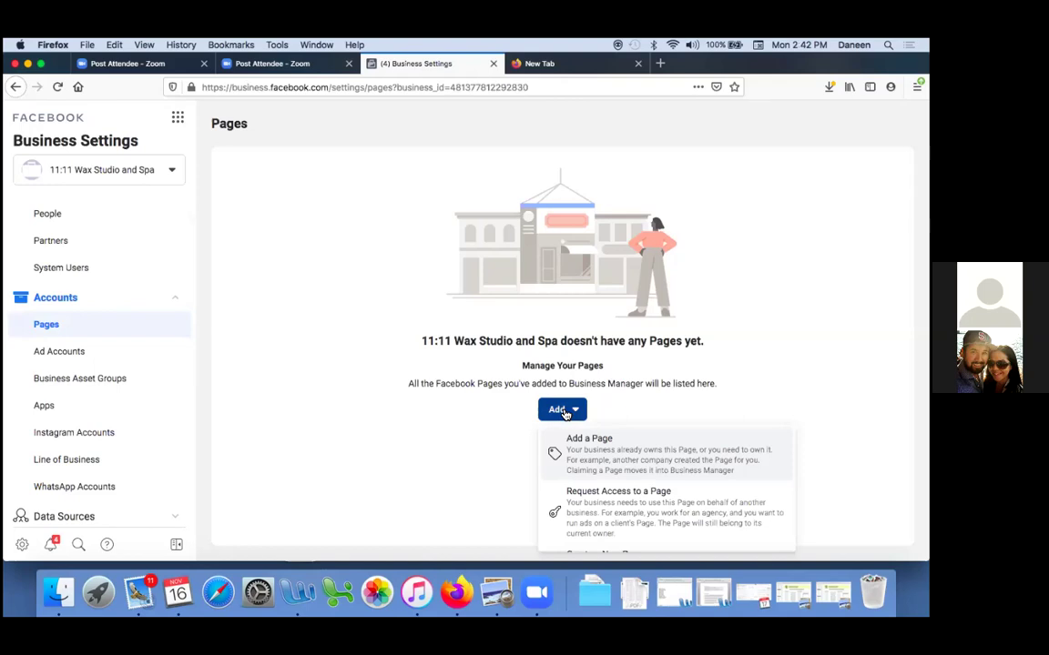
{"action": "left_click", "coordinate": [577, 462]}
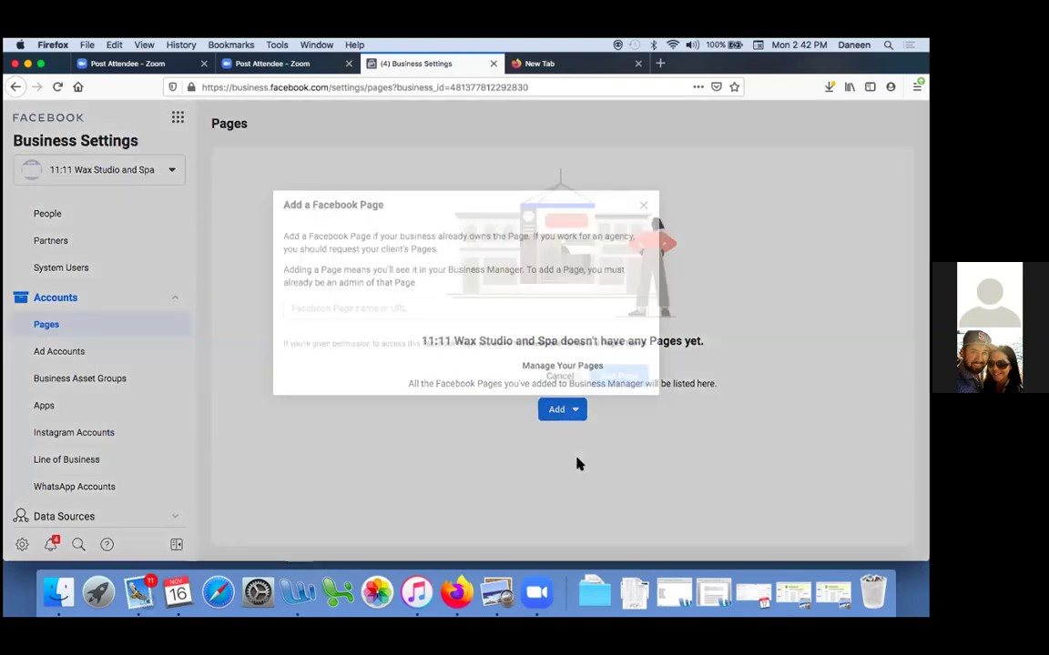
Search for and select the 11:11 Wax Studio & Spa page, then request adding it
{"action": "left_click", "coordinate": [419, 310]}
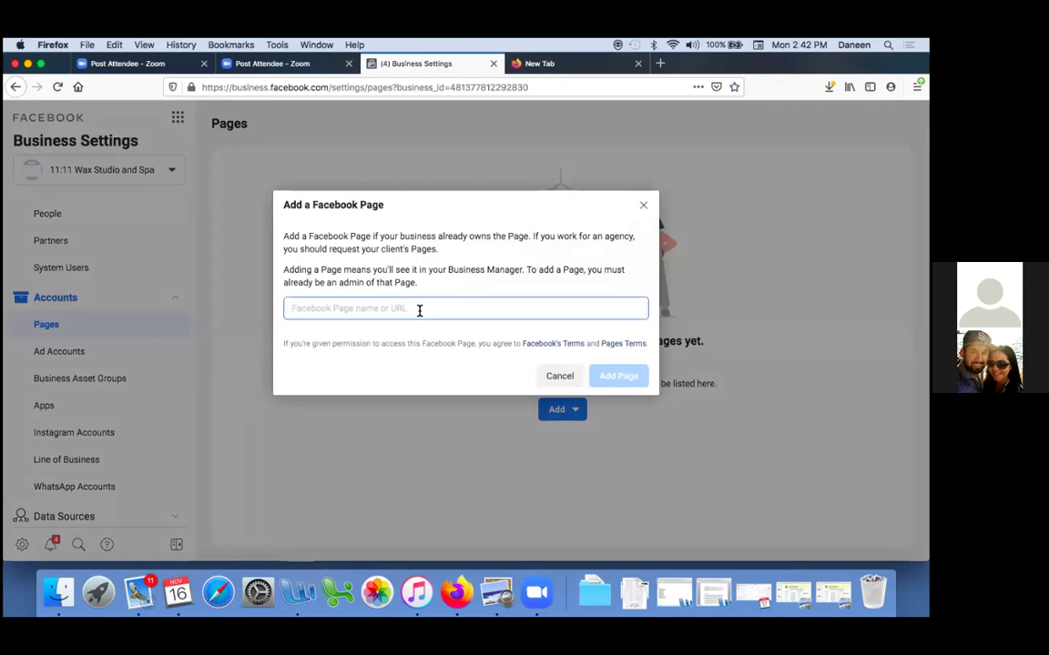
{"action": "type", "text": "1"}
{"action": "key", "text": "BackSpace"}
{"action": "type", "text": "1"}
{"action": "key", "text": "BackSpace"}
{"action": "type", "text": "1"}
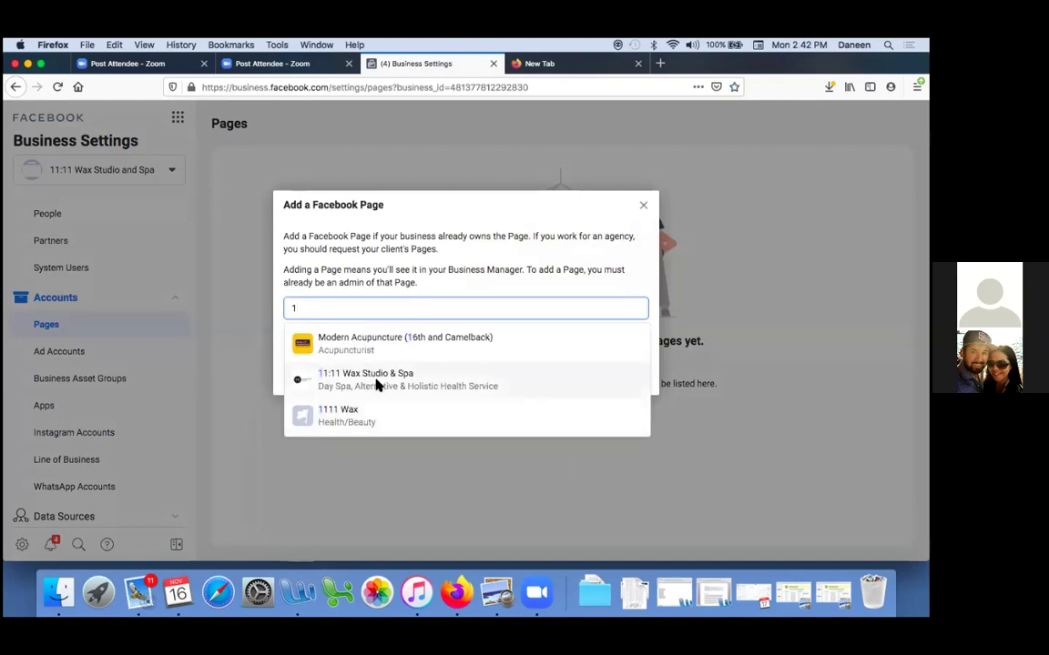
{"action": "left_click", "coordinate": [377, 380]}
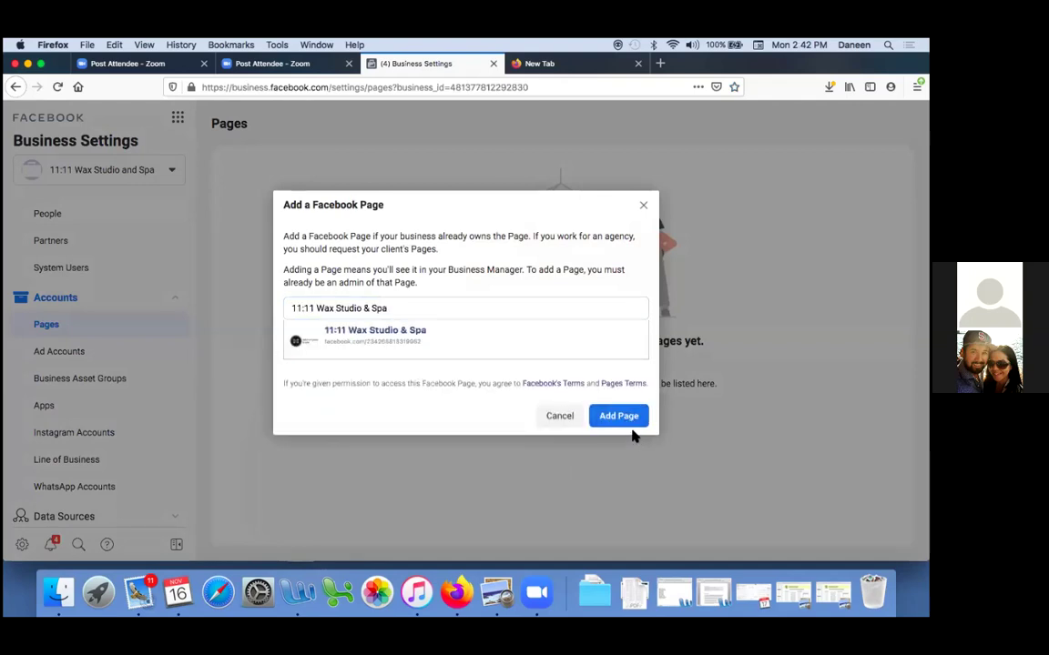
{"action": "left_click", "coordinate": [627, 423]}
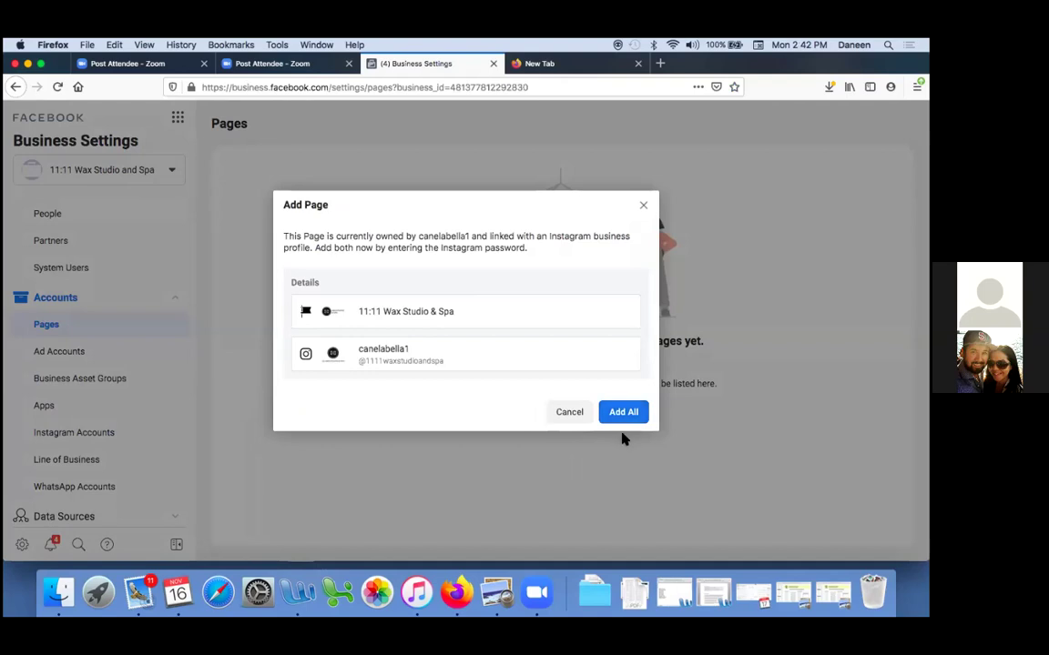
Choose Add All to add the page together with its Instagram account
{"action": "left_click", "coordinate": [620, 422]}
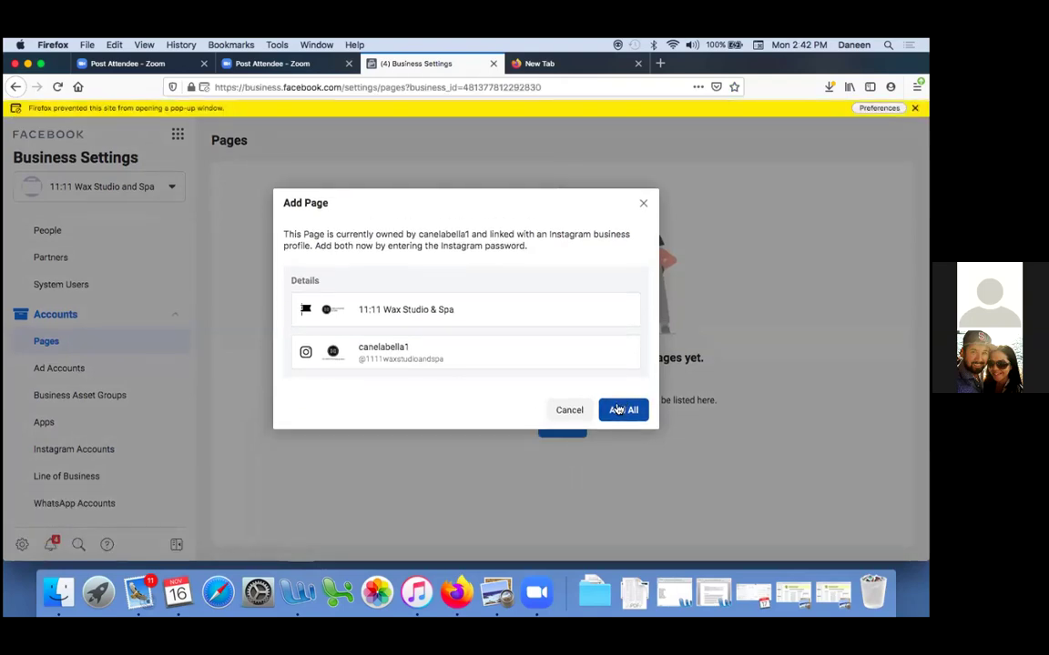
{"action": "left_click", "coordinate": [617, 410]}
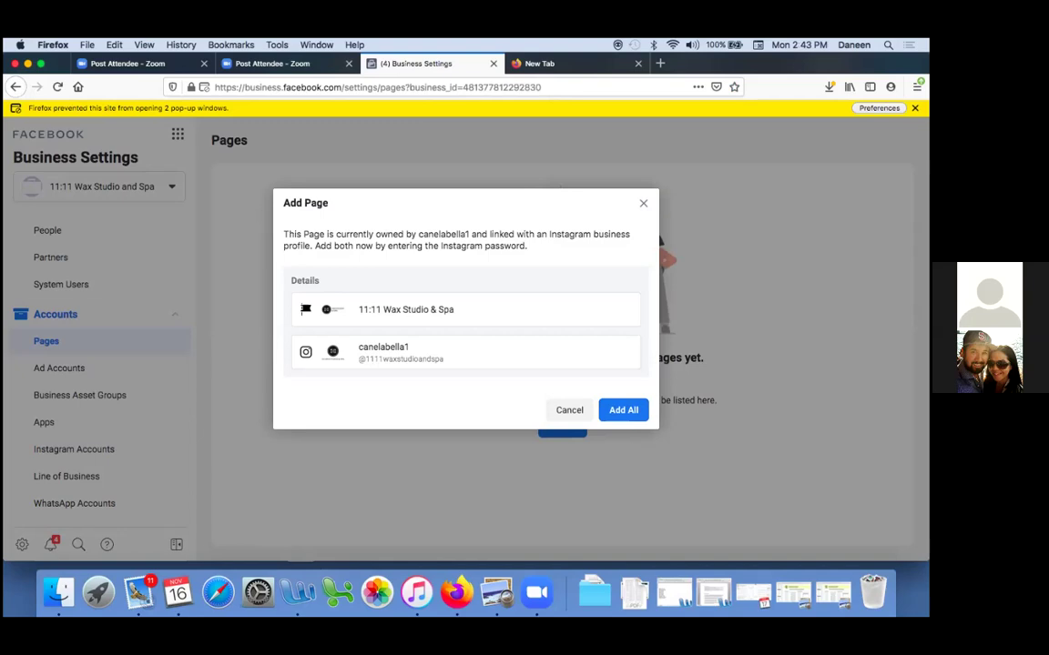
{"action": "left_click", "coordinate": [915, 108]}
Allow pop-ups from business.facebook.com and continue the Instagram login, which fails
{"action": "left_click", "coordinate": [878, 107]}
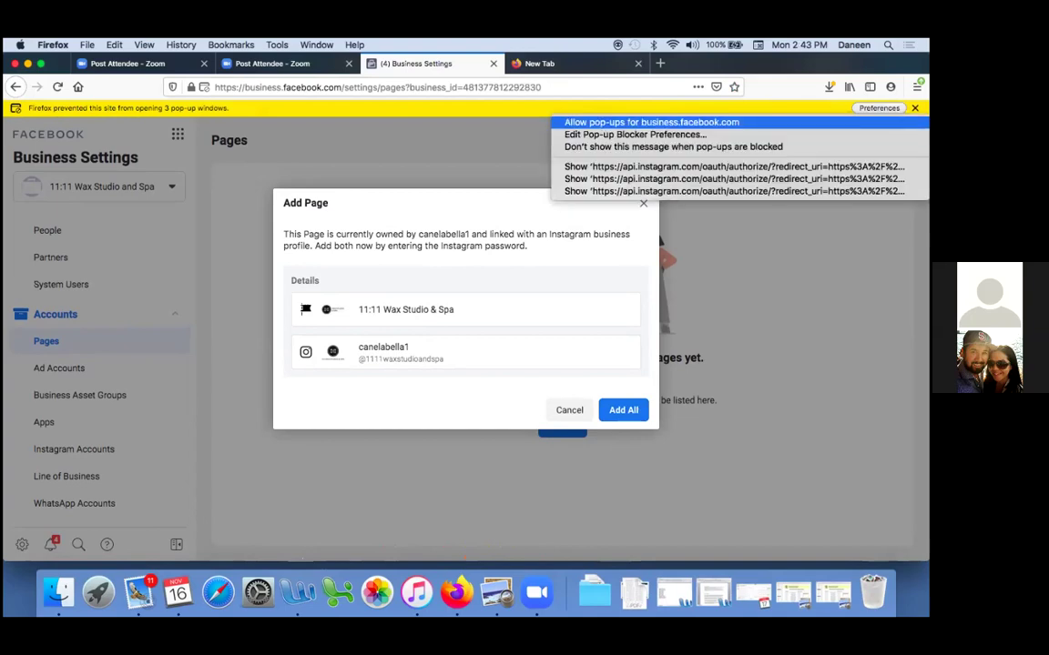
{"action": "left_click", "coordinate": [651, 122]}
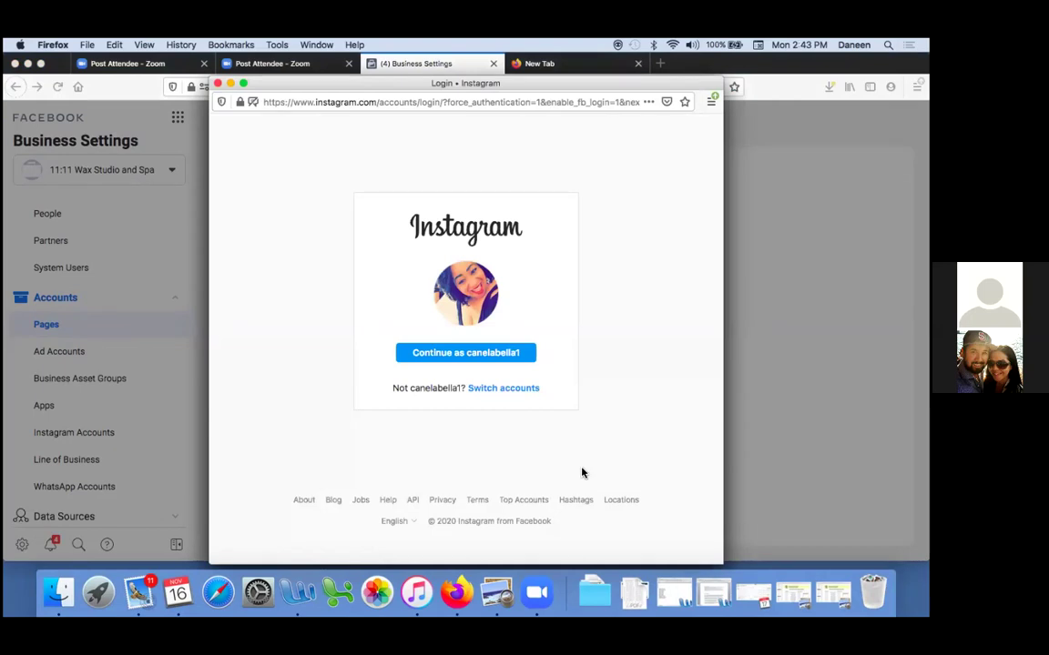
{"action": "left_click", "coordinate": [487, 361]}
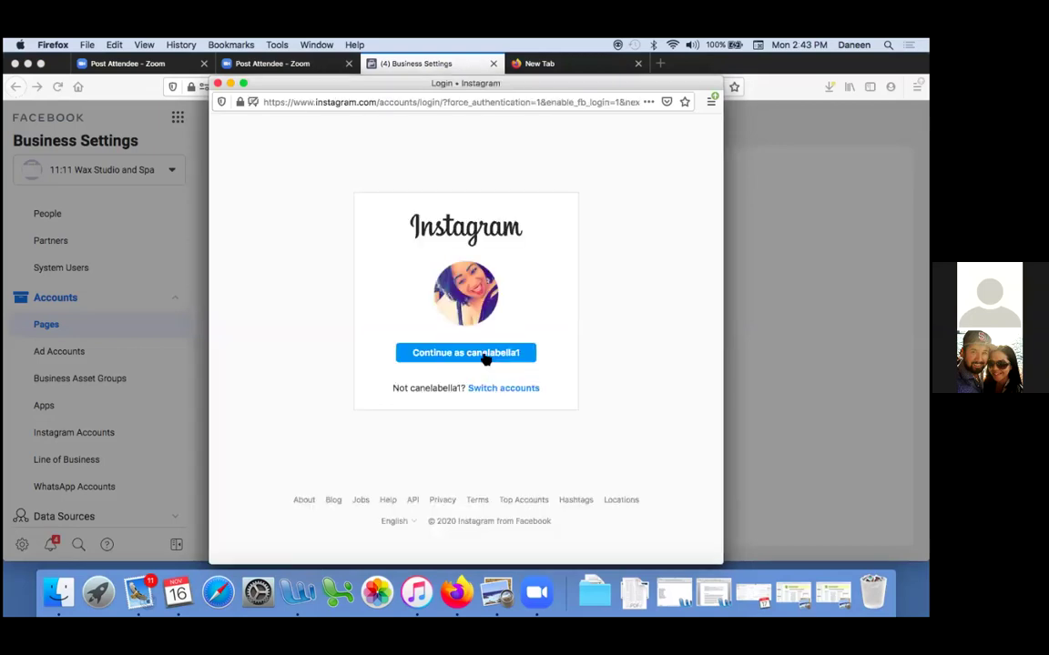
{"action": "left_click", "coordinate": [486, 359]}
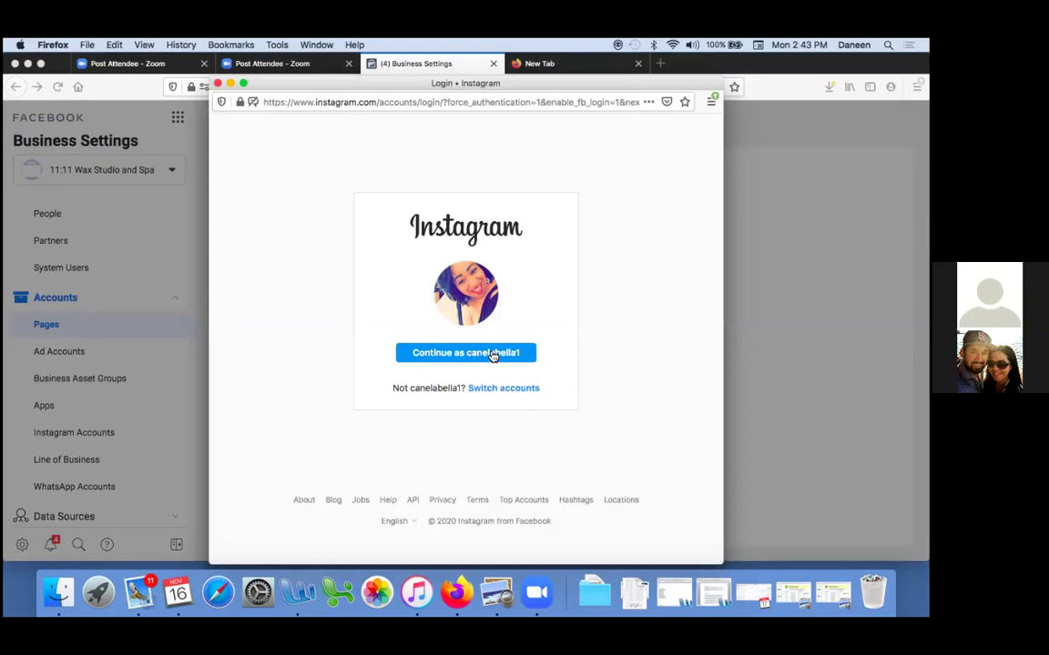
{"action": "left_click", "coordinate": [490, 354]}
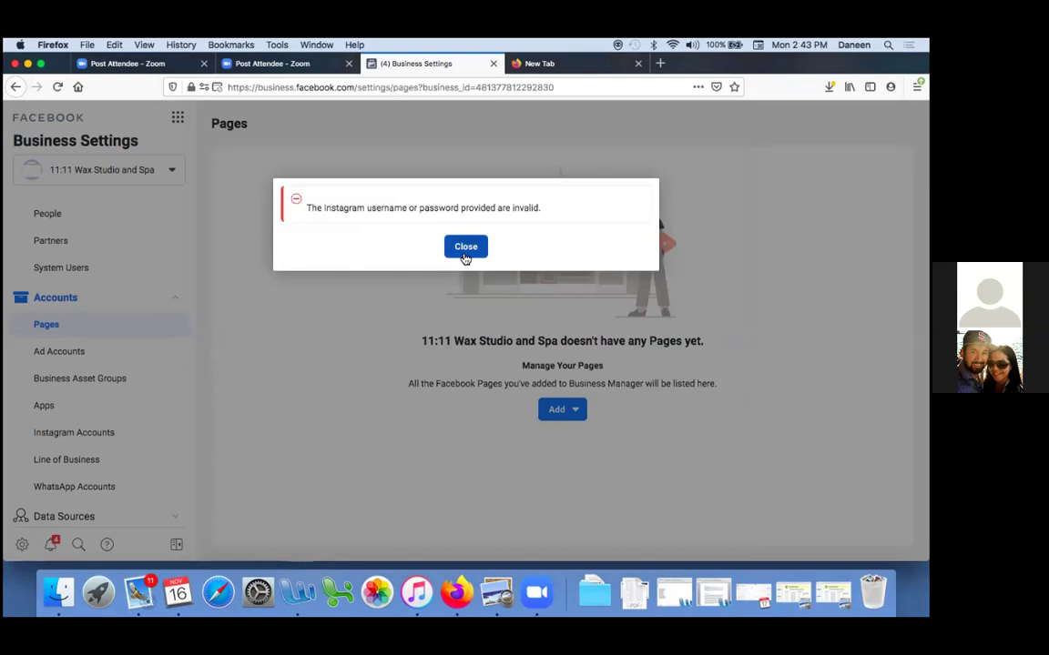
{"action": "left_click", "coordinate": [465, 258]}
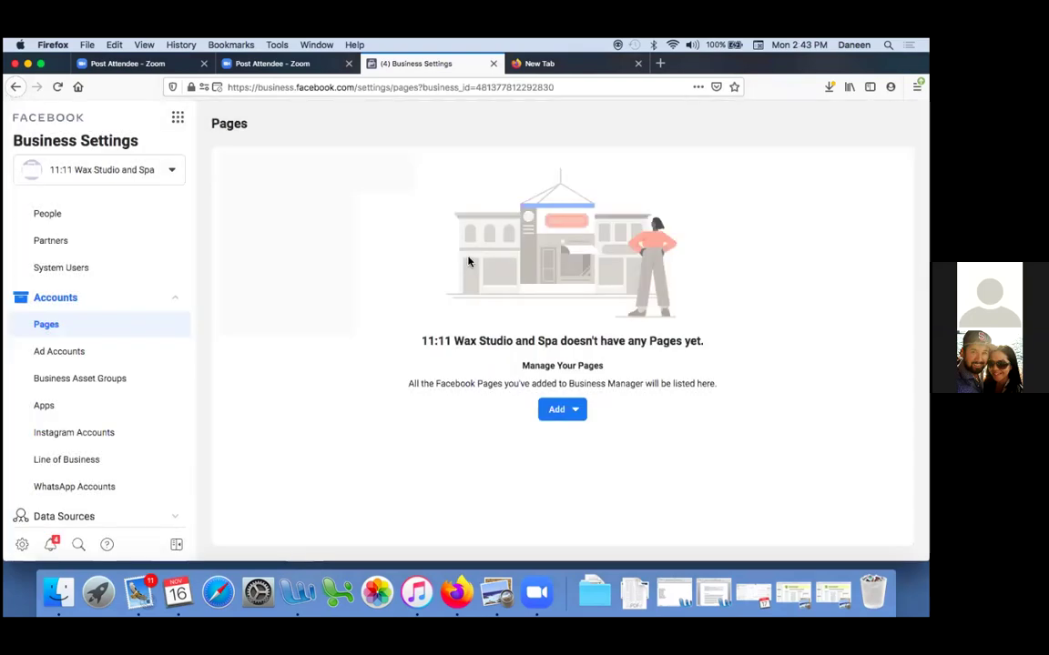
{"action": "left_click", "coordinate": [554, 418]}
{"action": "left_click", "coordinate": [578, 455]}
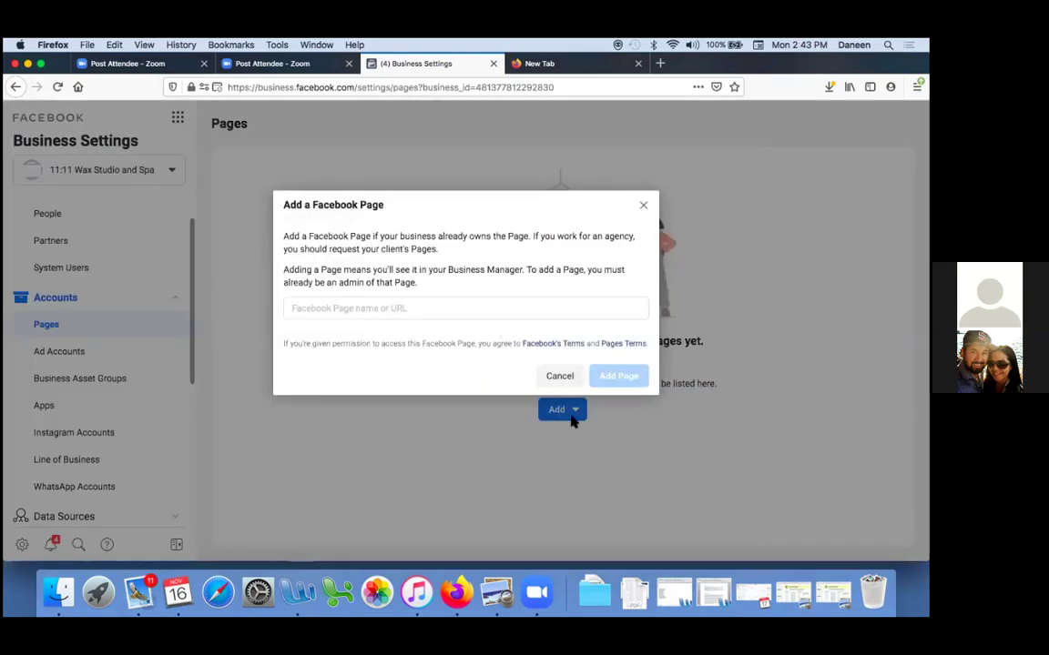
{"action": "left_click", "coordinate": [475, 307]}
{"action": "type", "text": "w"}
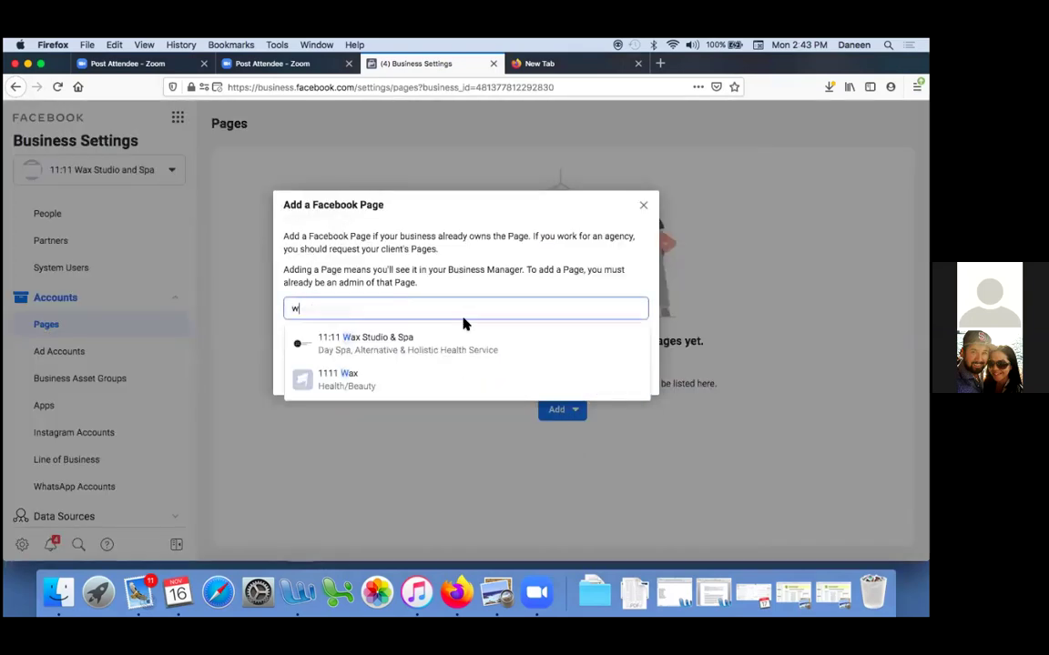
{"action": "left_click", "coordinate": [428, 345]}
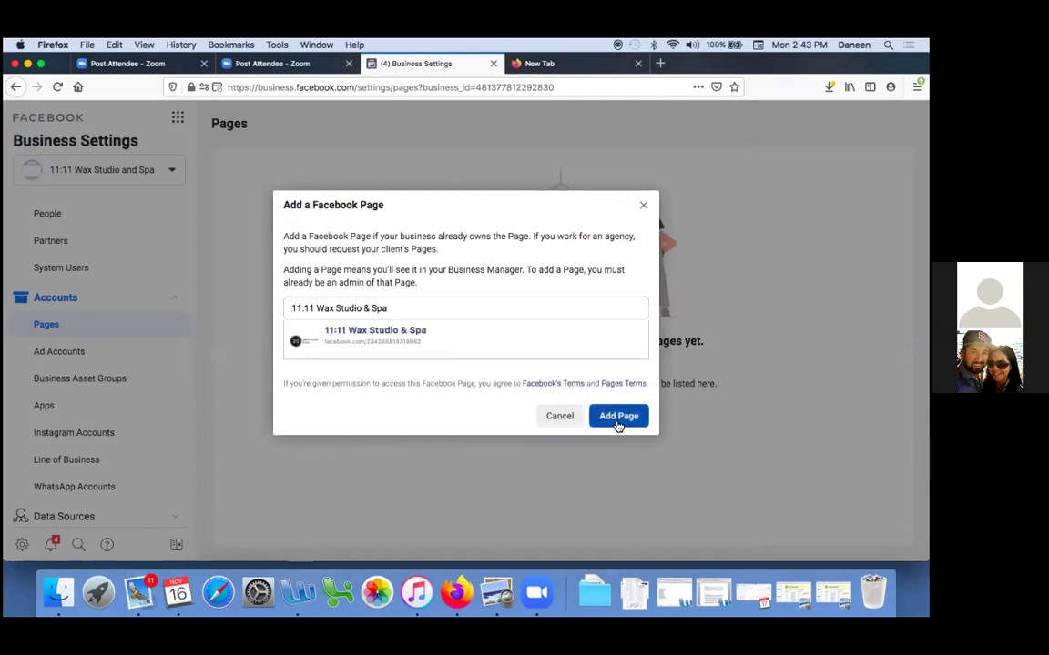
{"action": "left_click", "coordinate": [618, 421]}
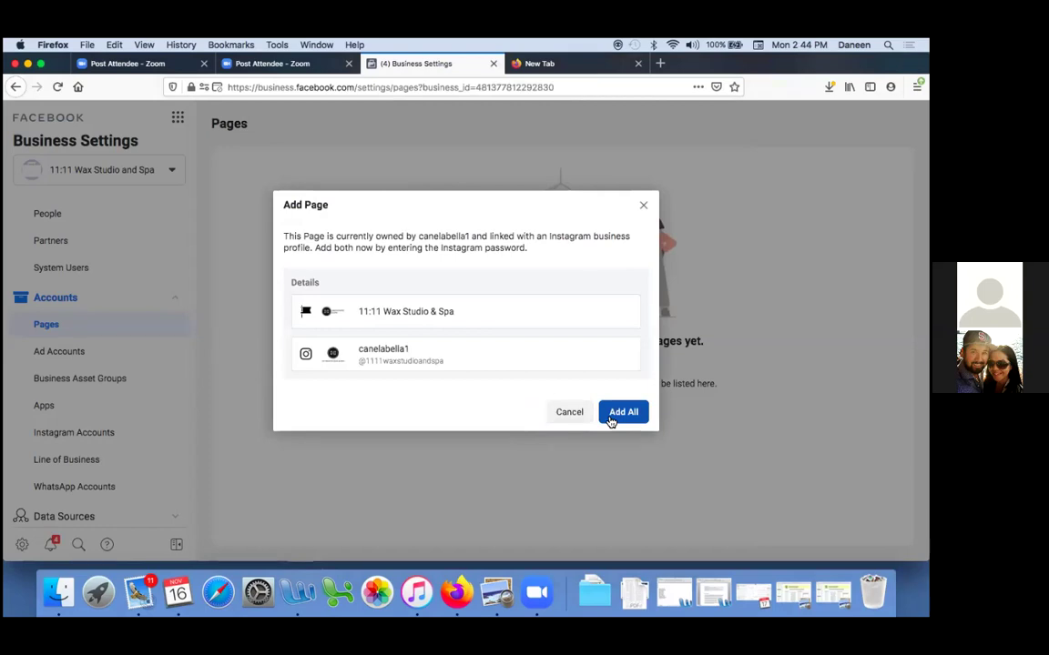
{"action": "left_click", "coordinate": [623, 411]}
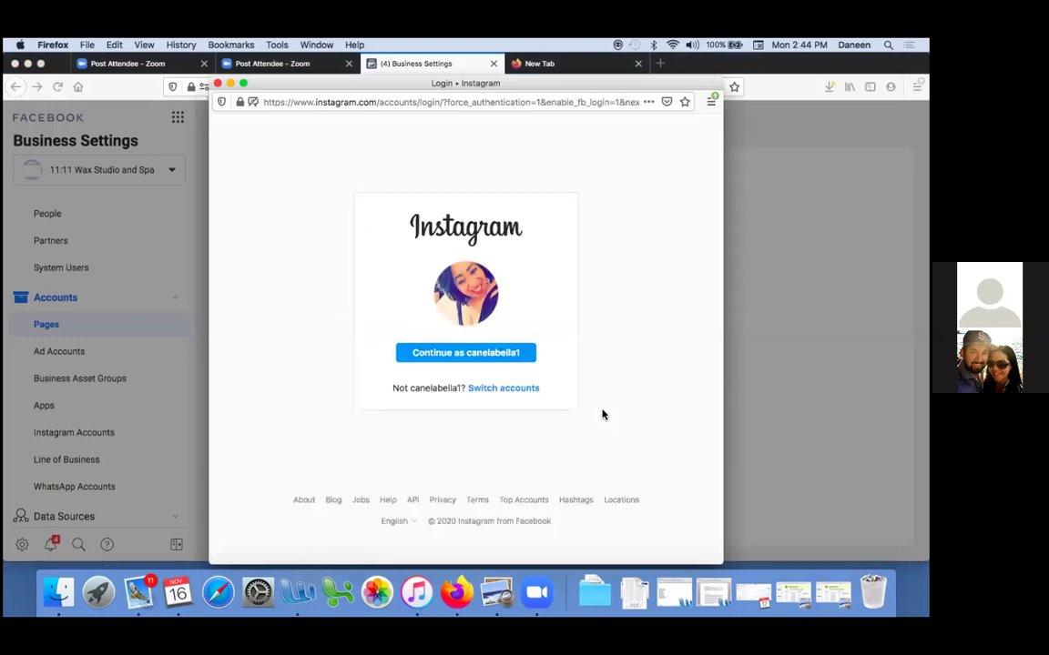
Continue as the suggested Instagram account in the login popup
{"action": "left_click", "coordinate": [483, 358]}
{"action": "left_click_drag", "start_coordinate": [293, 85], "coordinate": [673, 129]}
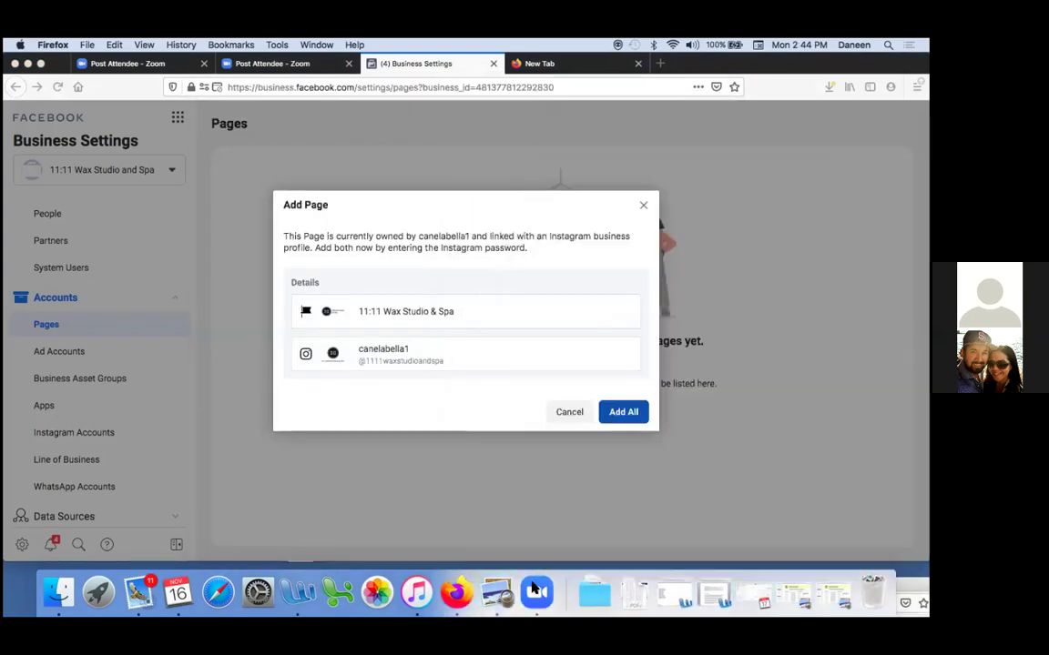
{"action": "left_click_drag", "start_coordinate": [534, 590], "coordinate": [244, 68]}
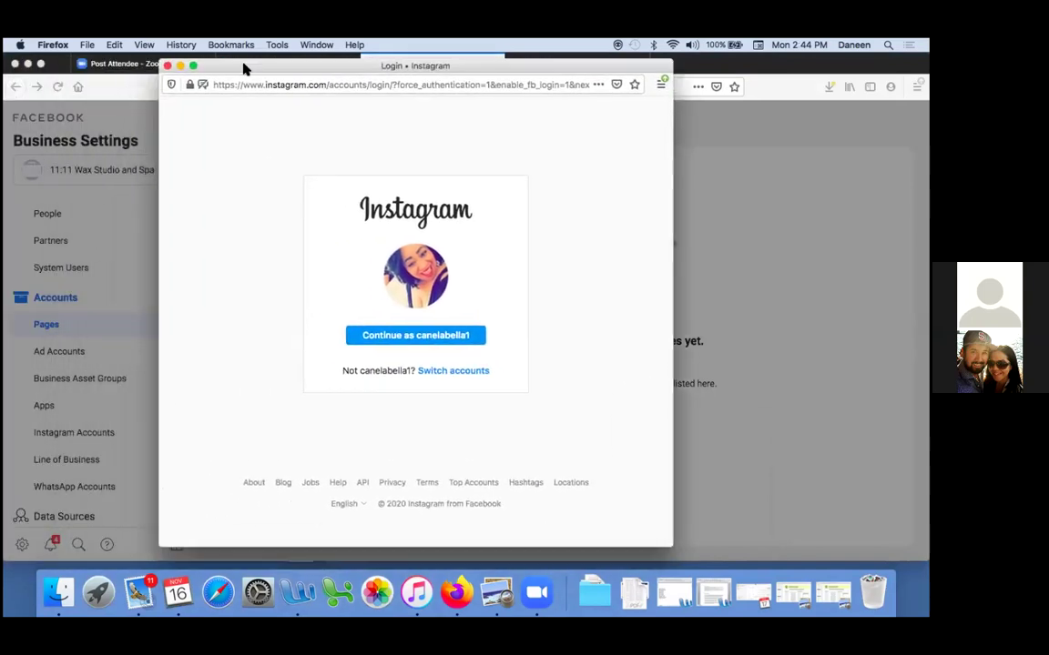
Switch Instagram accounts, autofill the username, enter the password and submit the login
{"action": "left_click", "coordinate": [455, 371]}
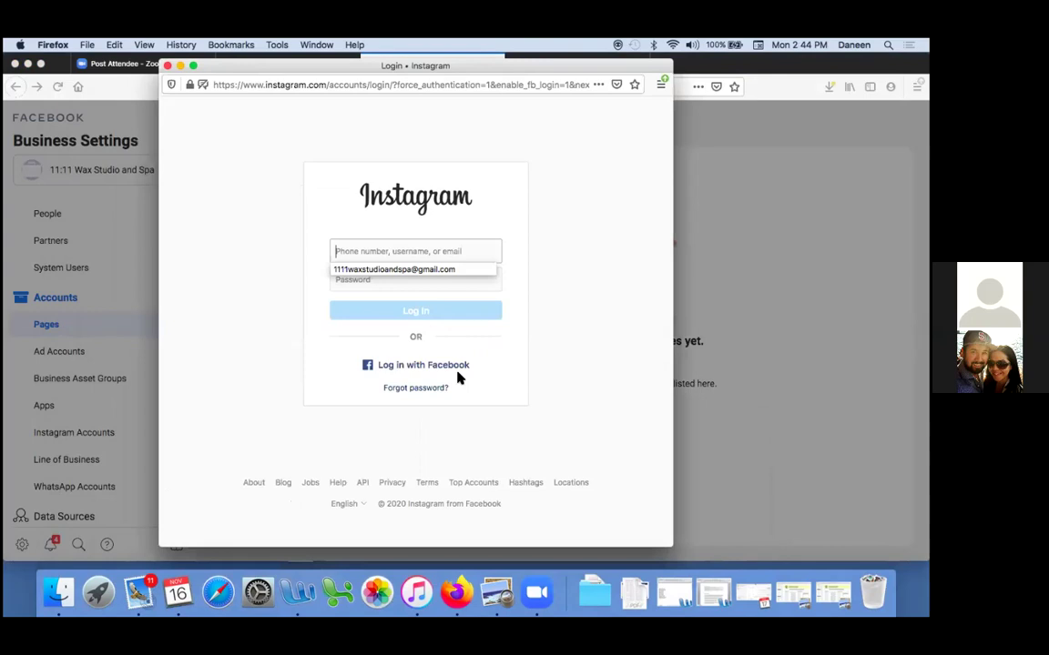
{"action": "left_click", "coordinate": [415, 270]}
{"action": "left_click", "coordinate": [400, 286]}
{"action": "type", "text": "a"}
{"action": "key", "text": "BackSpace"}
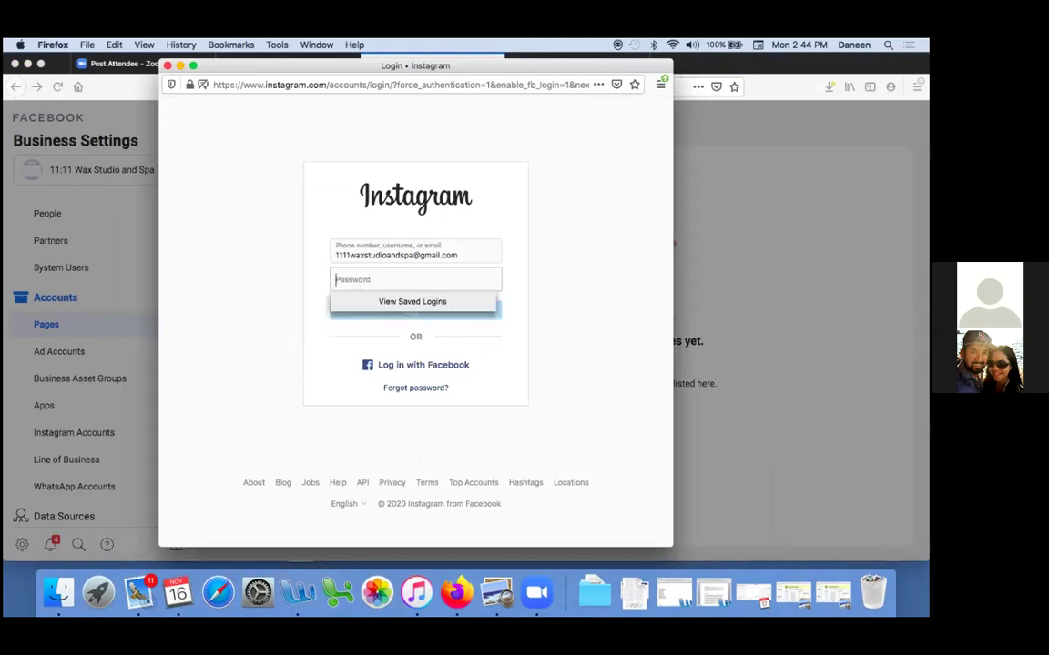
{"action": "type", "text": "•••••••"}
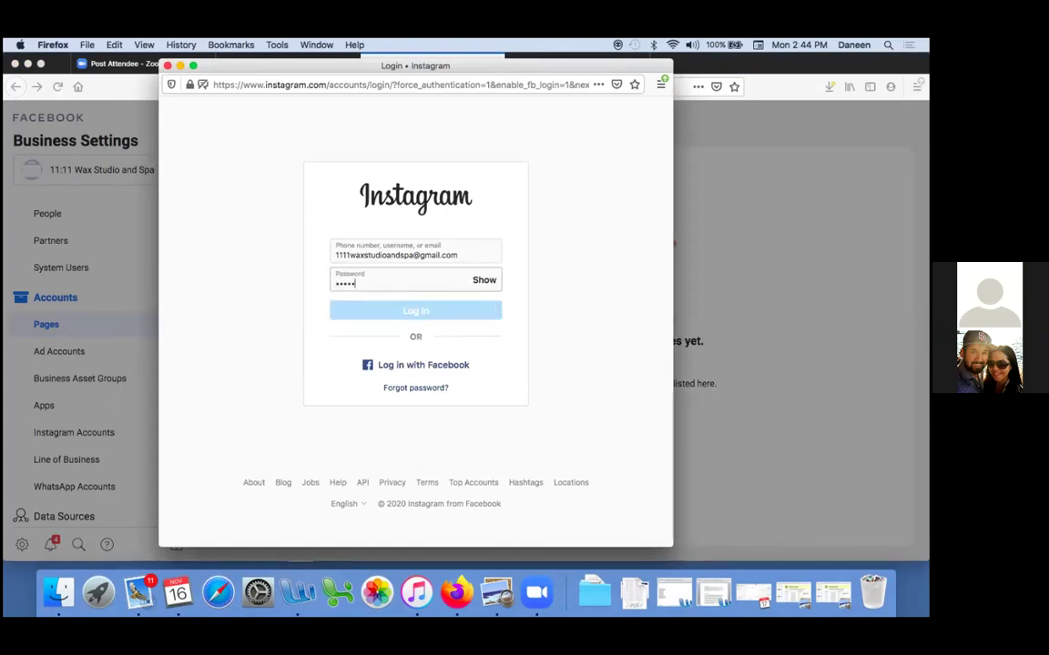
{"action": "type", "text": "•"}
{"action": "key", "text": "Return"}
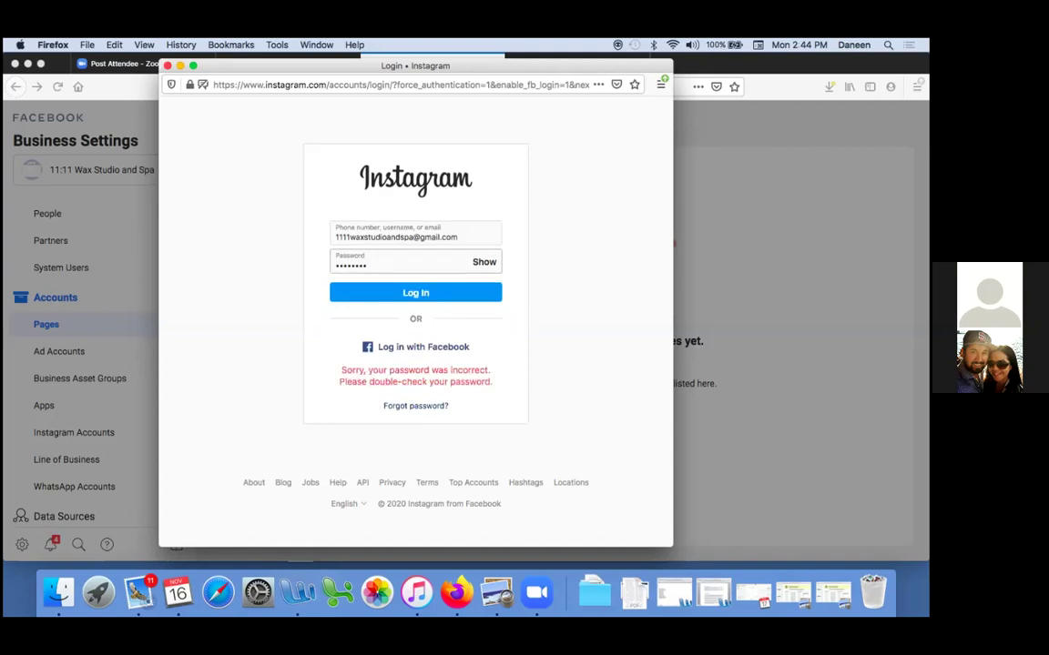
{"action": "left_click_drag", "start_coordinate": [380, 266], "coordinate": [250, 264]}
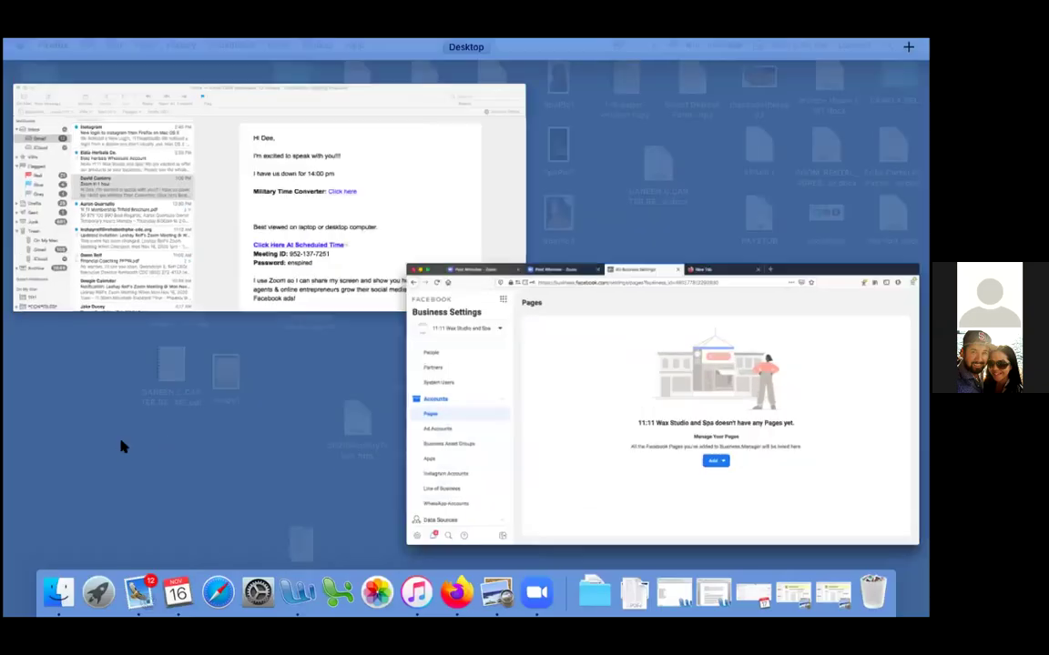
{"action": "left_click", "coordinate": [122, 444]}
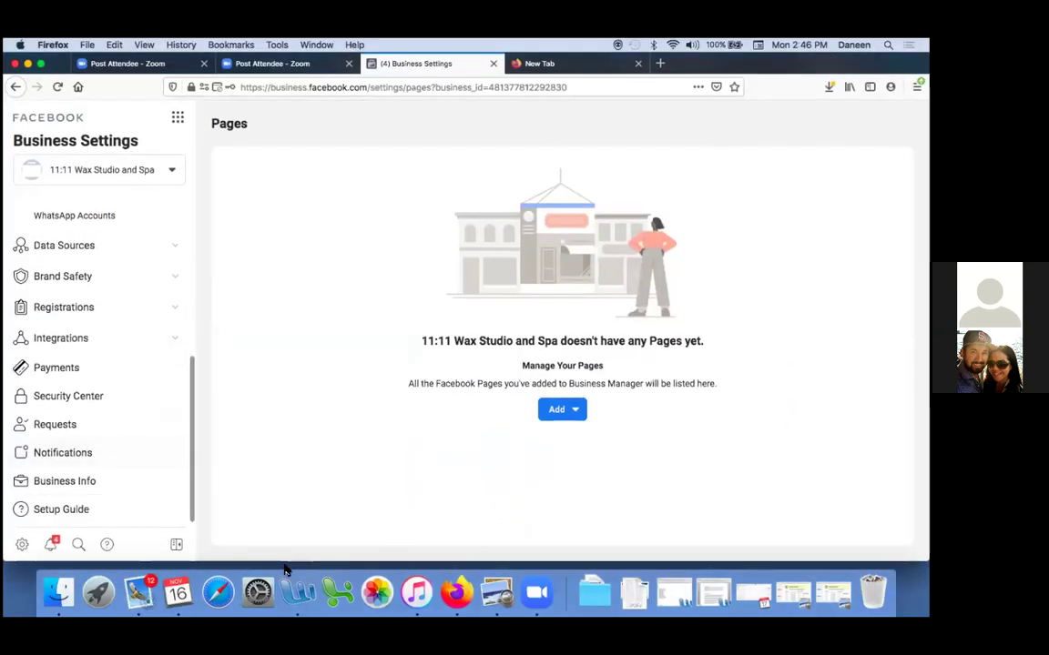
Go to Business Info and start editing the 11:11 Wax Studio and Spa details
{"action": "left_click", "coordinate": [48, 491]}
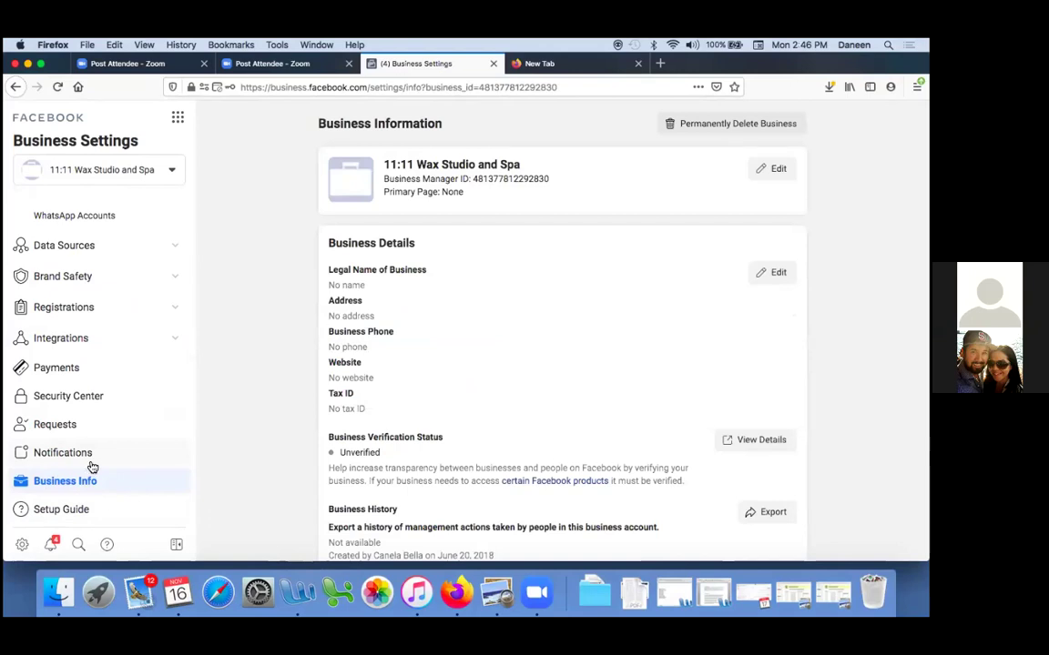
{"action": "left_click", "coordinate": [767, 272]}
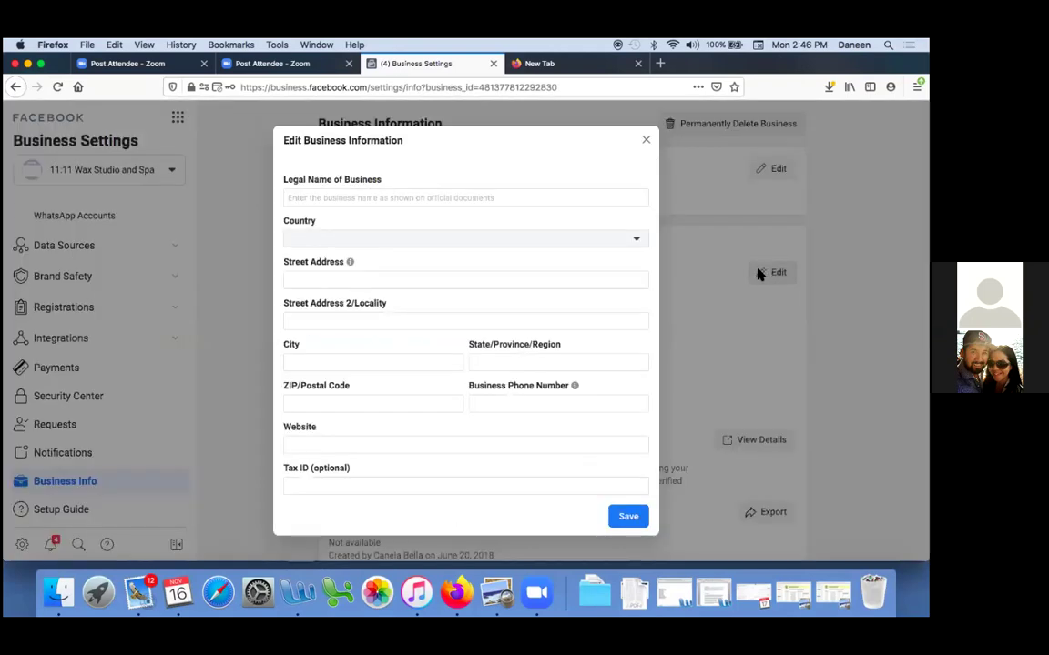
Enter legal name '11:11 Wax Studio And Spa, LLC', country United States, and the street address
{"action": "left_click", "coordinate": [400, 198]}
{"action": "type", "text": "11"}
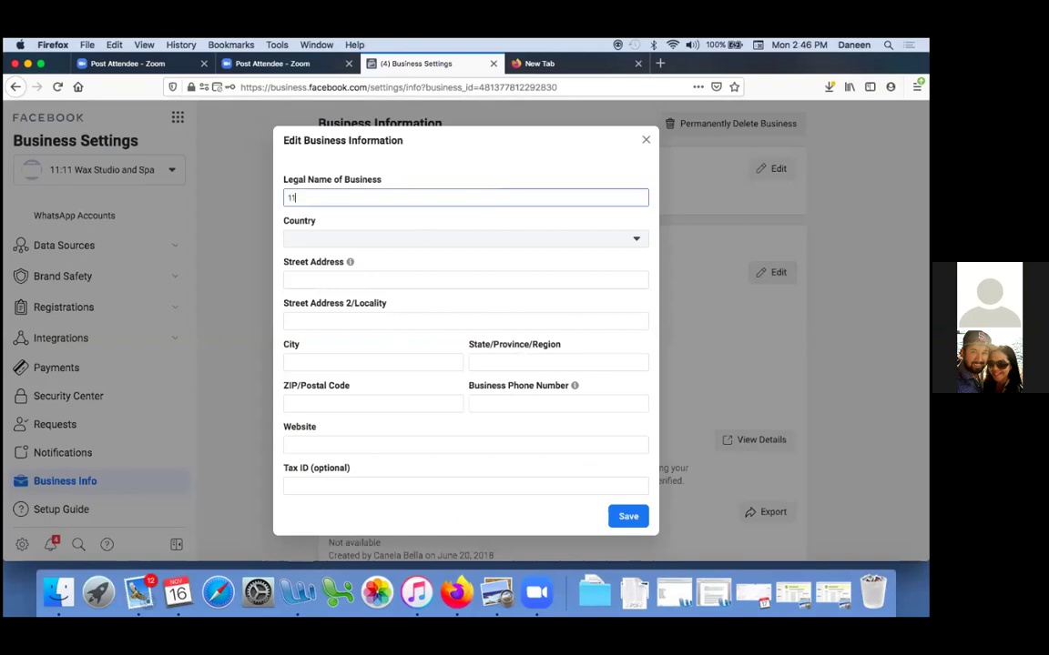
{"action": "type", "text": ":11 Wax Studio And Spa"}
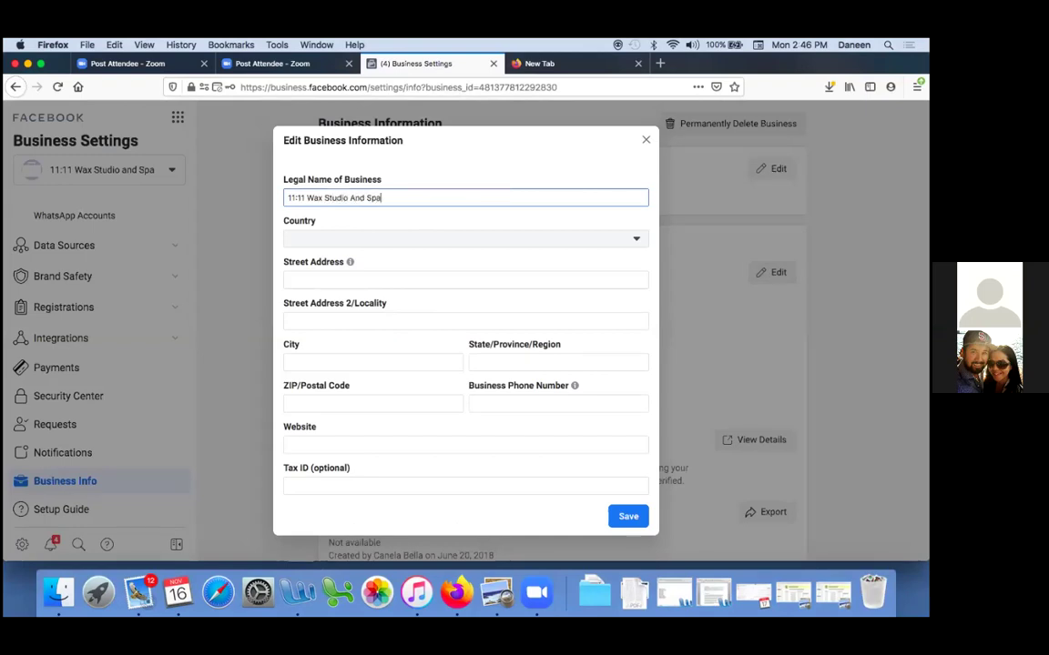
{"action": "type", "text": ", LLC"}
{"action": "left_click", "coordinate": [607, 242]}
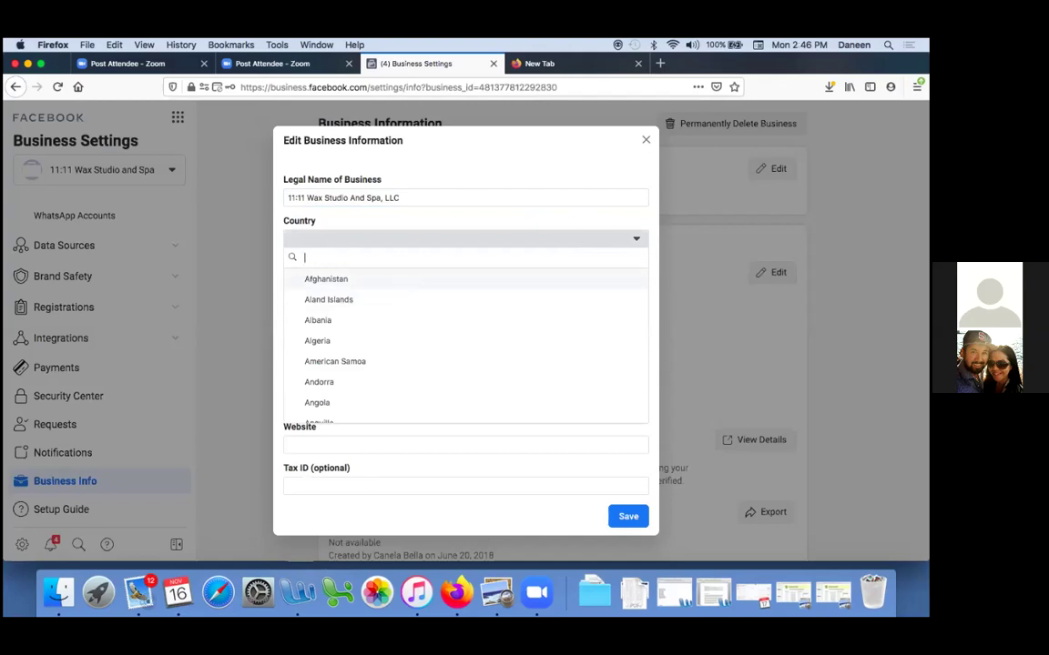
{"action": "type", "text": "usa"}
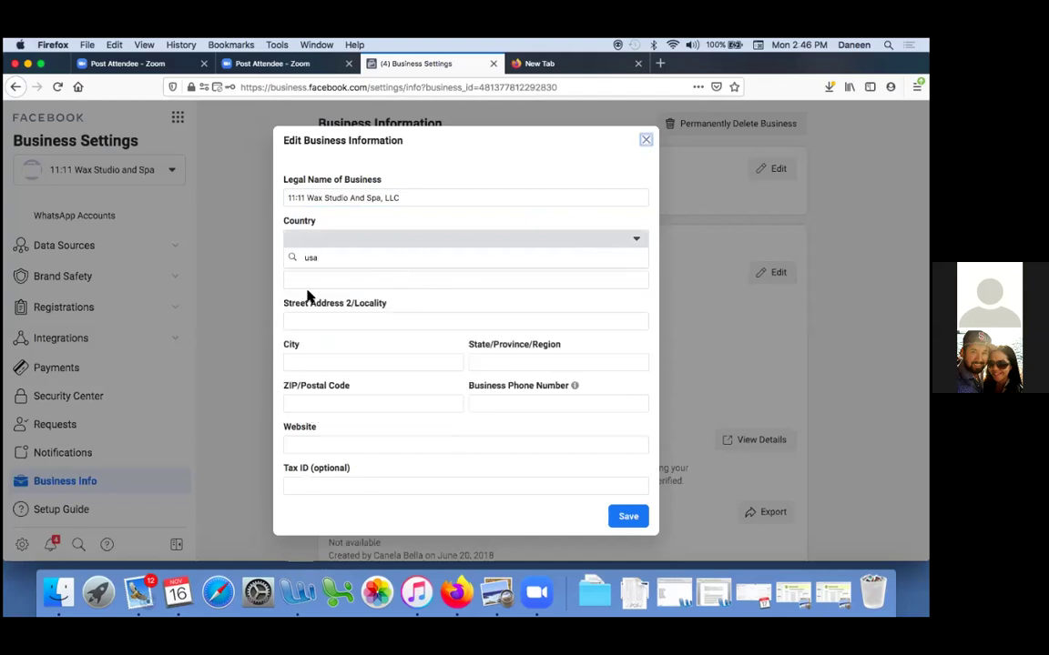
{"action": "left_click", "coordinate": [341, 279]}
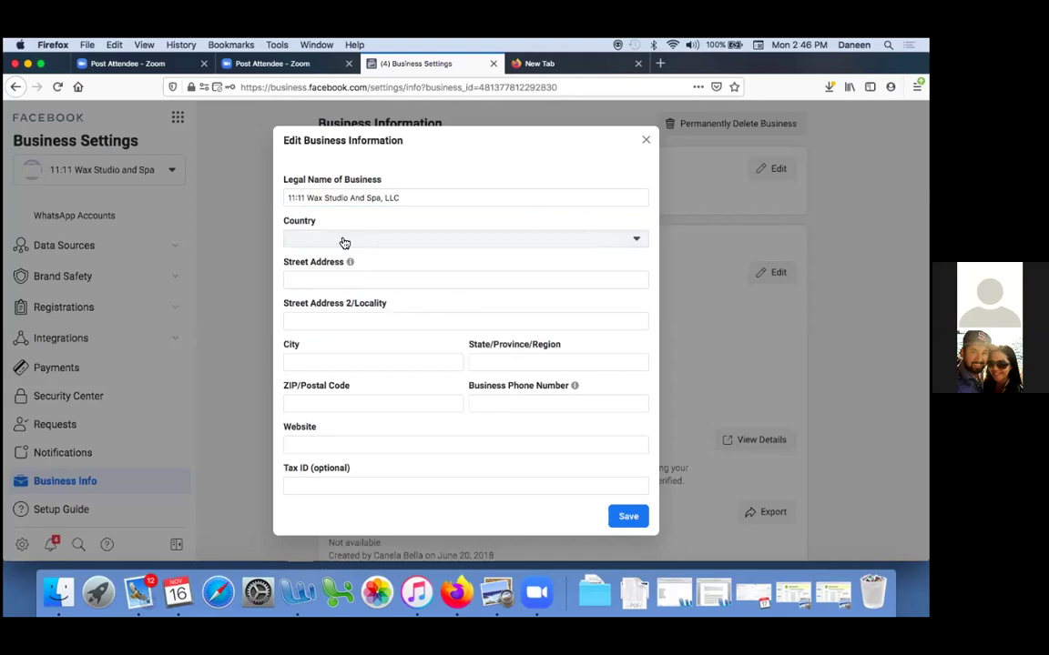
{"action": "left_click", "coordinate": [344, 242]}
{"action": "type", "text": "un"}
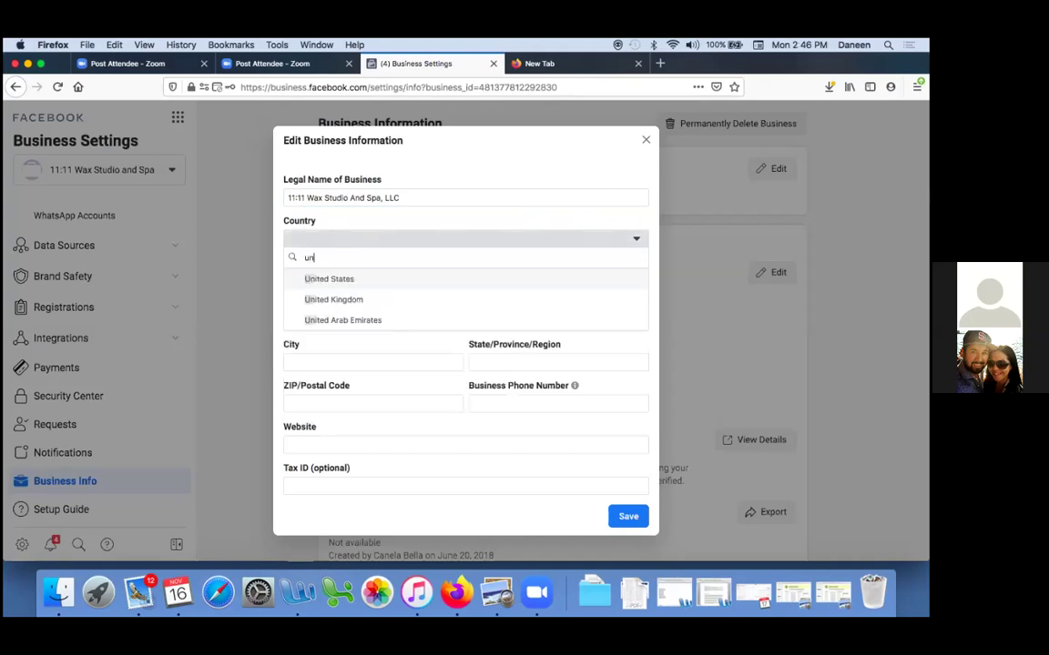
{"action": "type", "text": "i"}
{"action": "left_click", "coordinate": [335, 280]}
{"action": "left_click", "coordinate": [321, 285]}
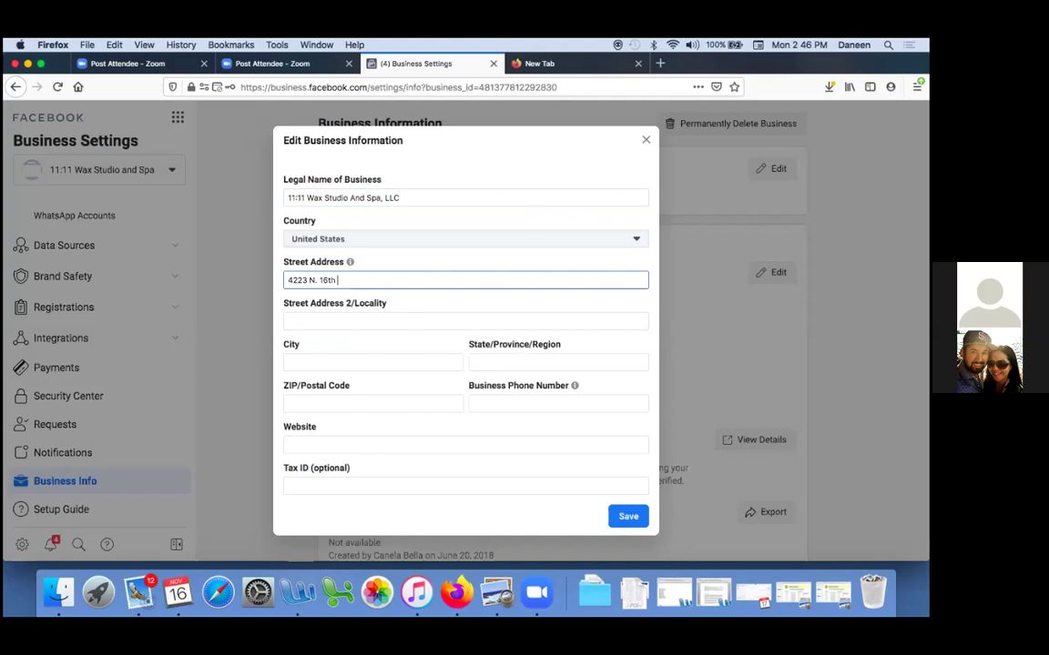
{"action": "key", "text": "BackSpace"}
{"action": "key", "text": "BackSpace"}
{"action": "key", "text": "BackSpace"}
{"action": "key", "text": "BackSpace"}
{"action": "key", "text": "BackSpace"}
{"action": "key", "text": "BackSpace"}
{"action": "key", "text": "BackSpace"}
{"action": "key", "text": "BackSpace"}
{"action": "key", "text": "BackSpace"}
{"action": "left_click", "coordinate": [298, 323]}
{"action": "type", "text": "Suite C"}
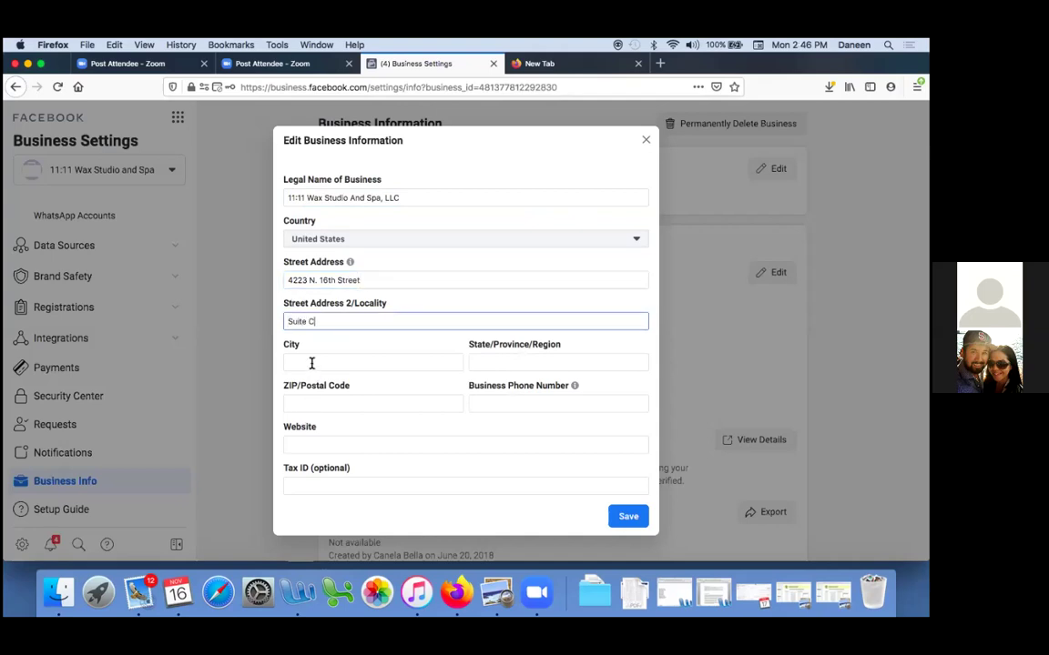
Fill in city, state, ZIP, business phone and website 1111waxstudioandspa.com, then save
{"action": "left_click", "coordinate": [311, 363]}
{"action": "type", "text": "Phoenix"}
{"action": "key", "text": "Tab"}
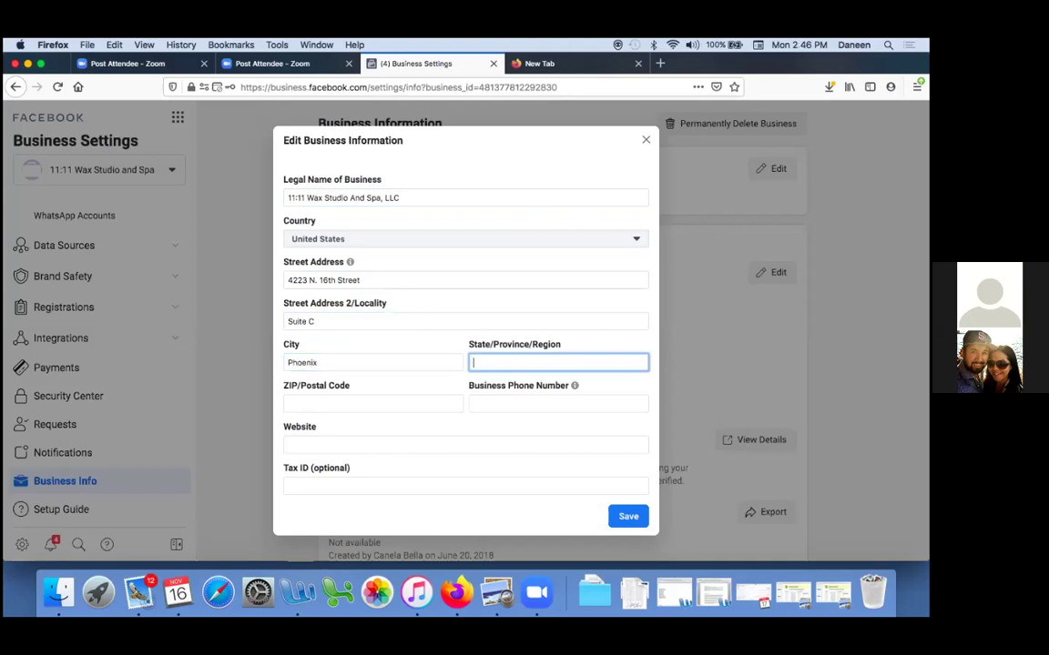
{"action": "left_click", "coordinate": [316, 401]}
{"action": "type", "text": "85016"}
{"action": "left_click", "coordinate": [488, 402]}
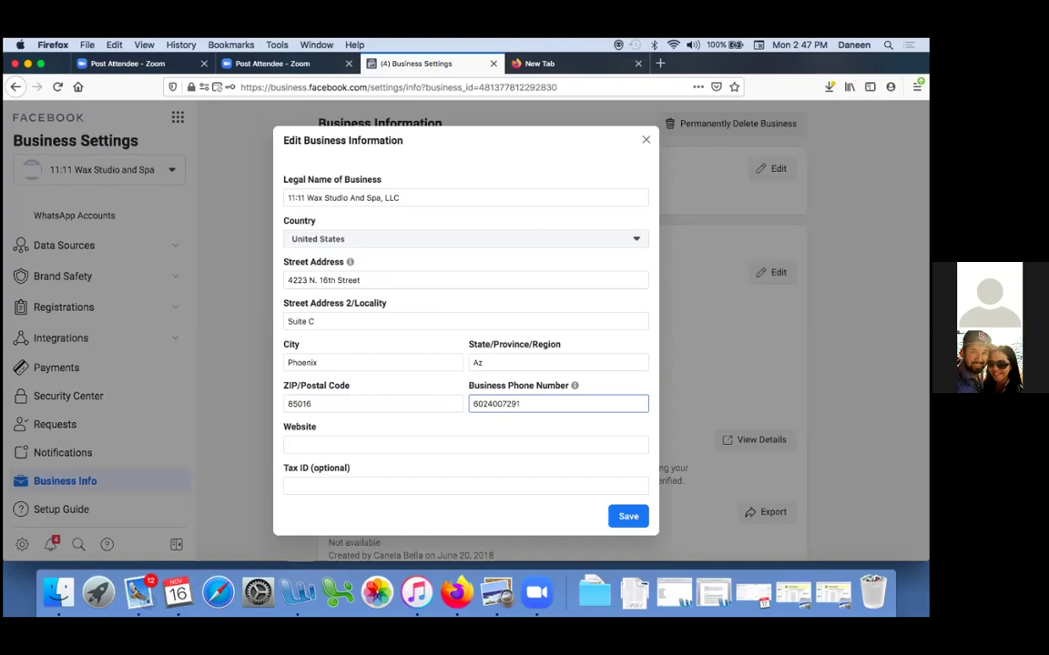
{"action": "left_click", "coordinate": [412, 443]}
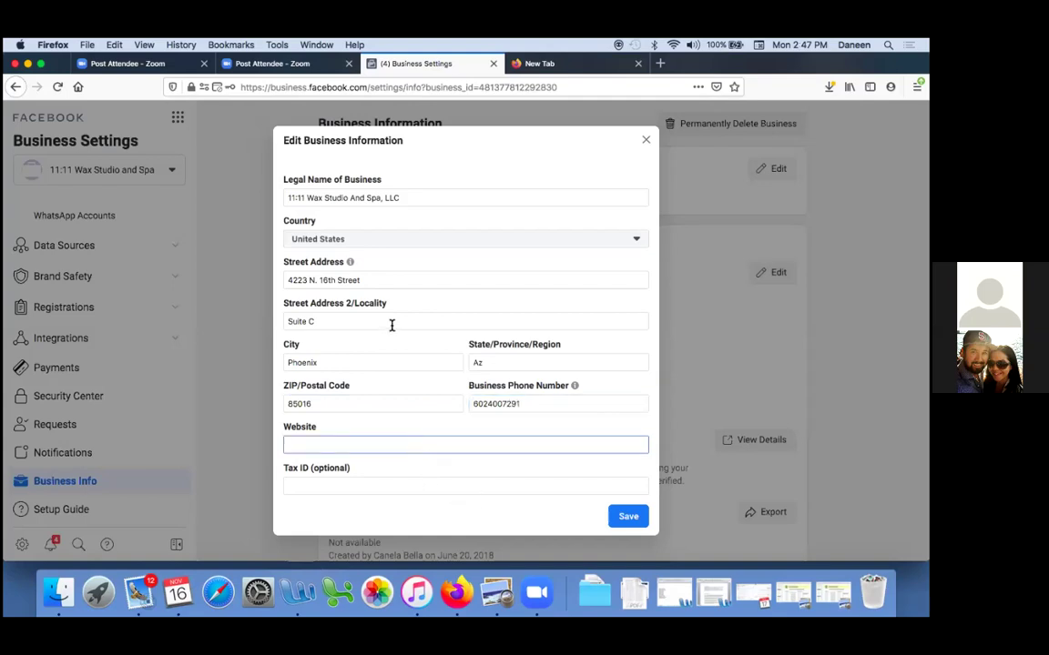
{"action": "type", "text": "1111waxstudioandspa.com"}
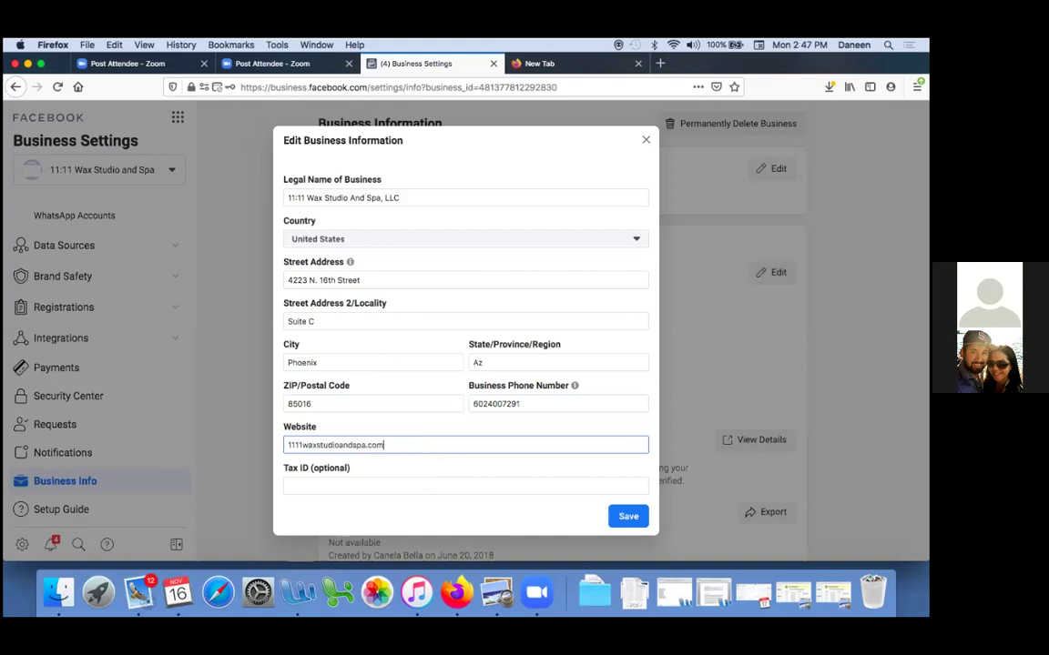
{"action": "left_click", "coordinate": [622, 521]}
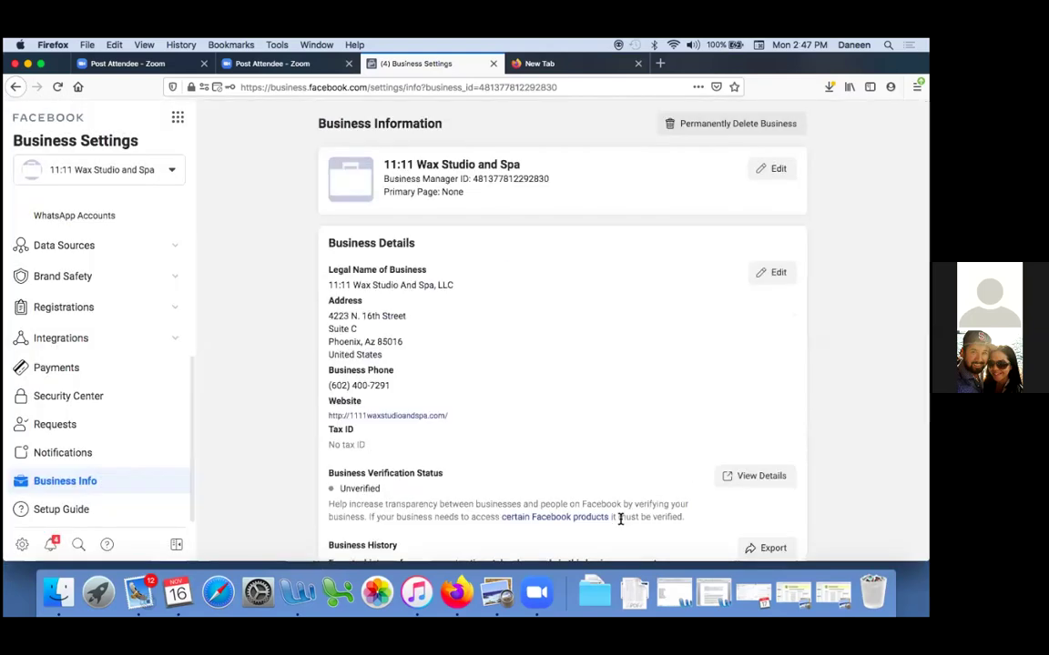
Enter the admin's e-mail in both Email and Confirm Email fields of My Info and save
{"action": "scroll", "coordinate": [620, 521], "scroll_direction": "down", "scroll_amount": 1}
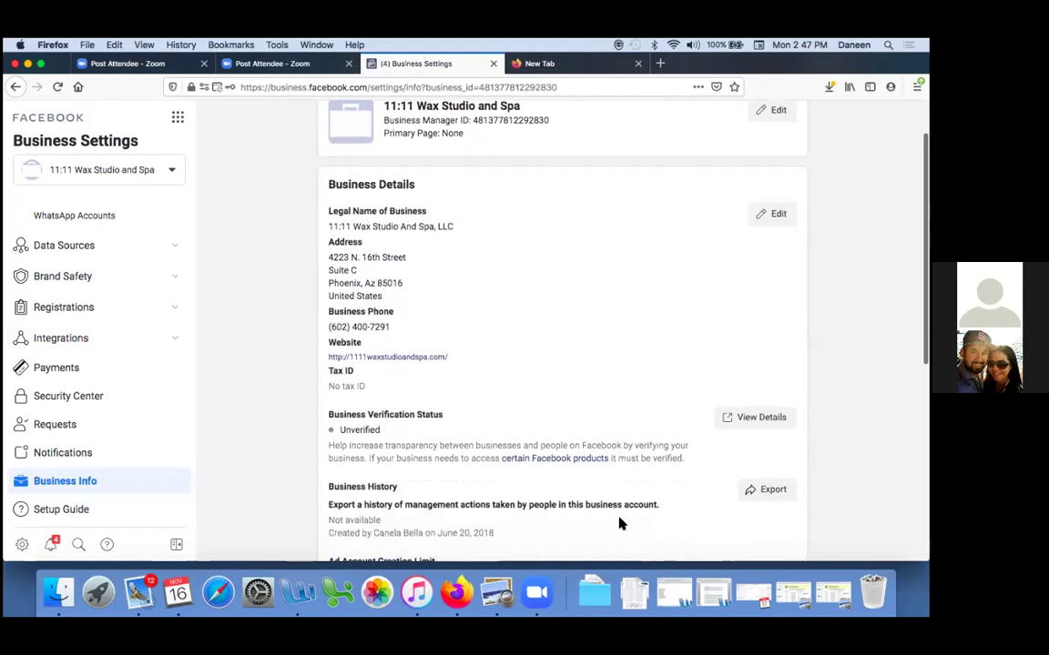
{"action": "scroll", "coordinate": [618, 523], "scroll_direction": "down", "scroll_amount": 5}
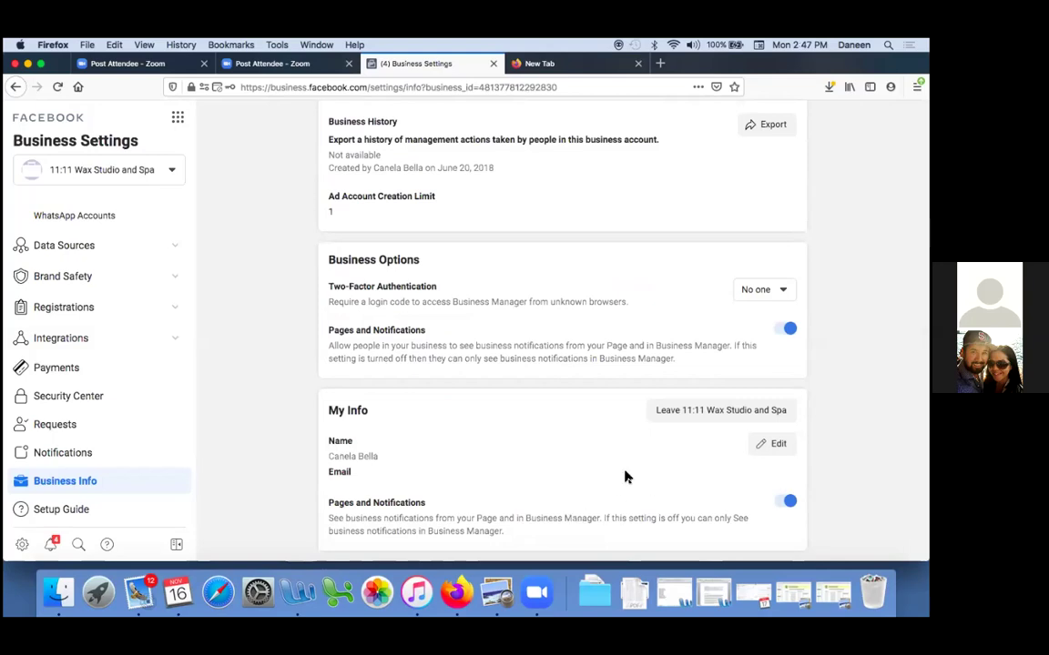
{"action": "left_click", "coordinate": [779, 444]}
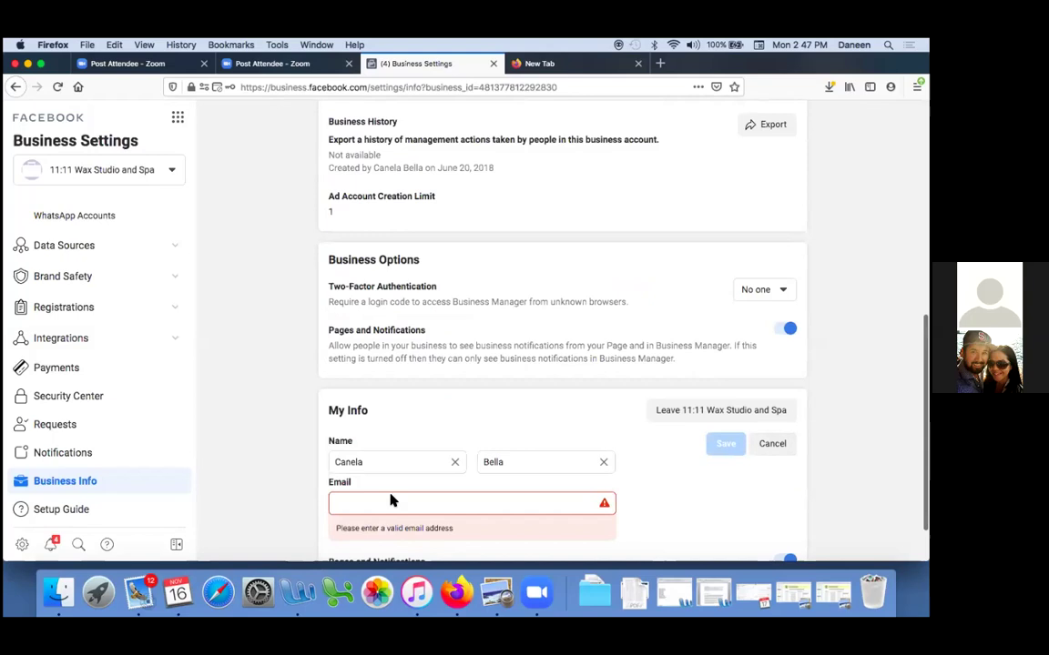
{"action": "left_click", "coordinate": [375, 507]}
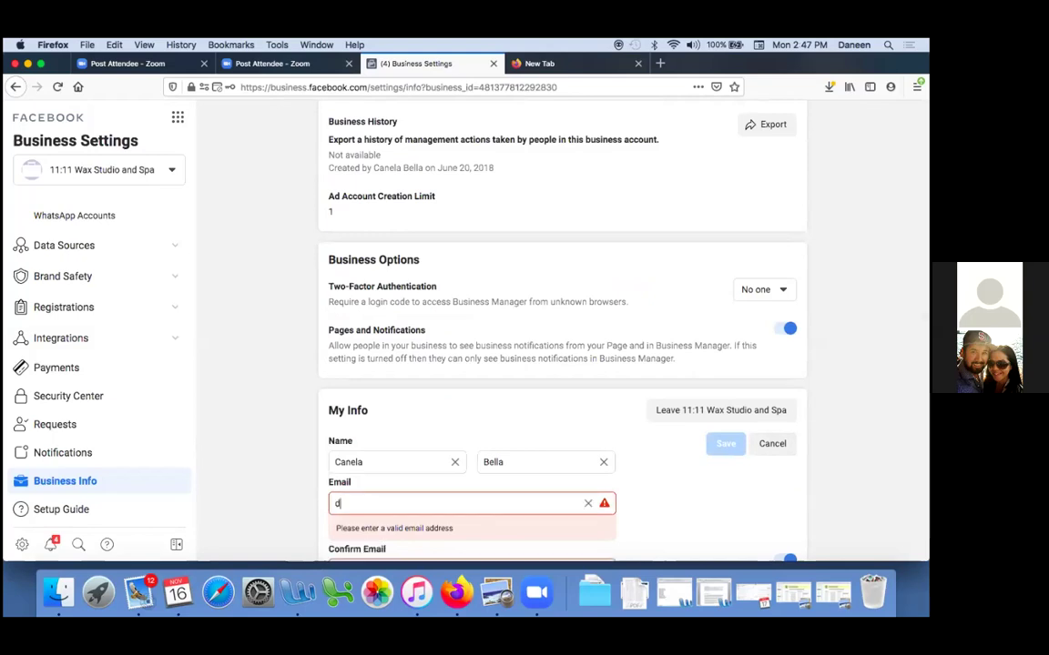
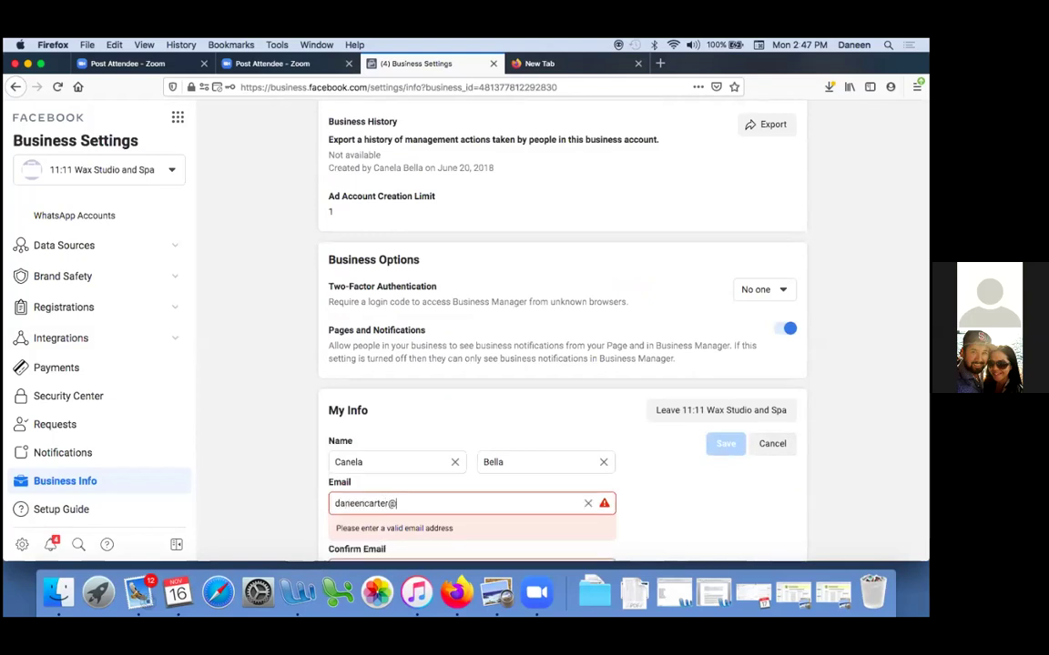
{"action": "key", "text": "Tab"}
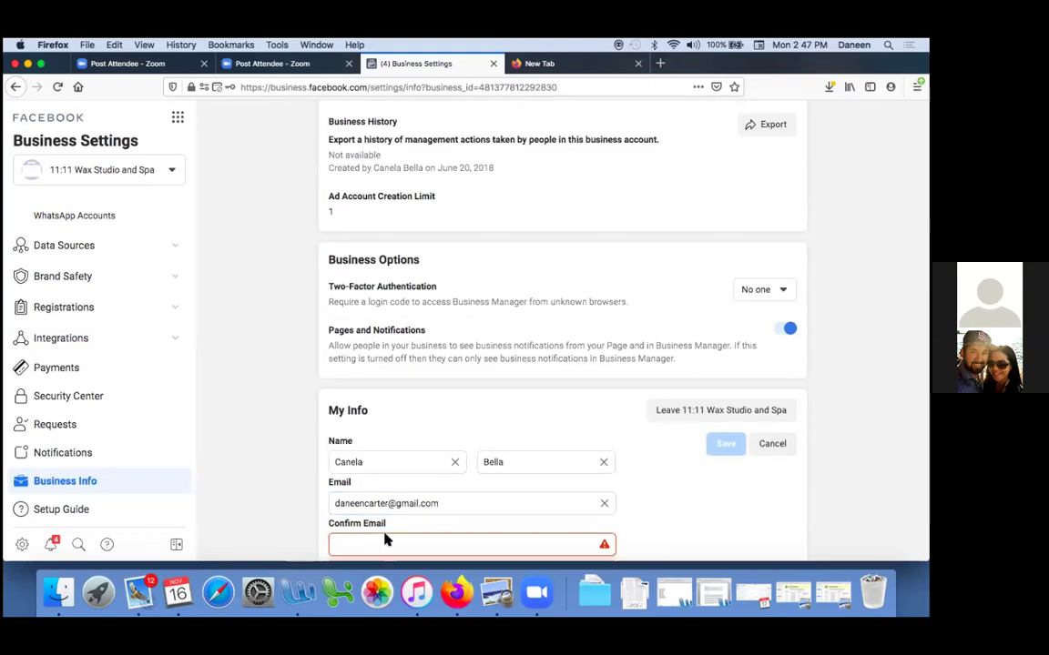
{"action": "left_click", "coordinate": [377, 543]}
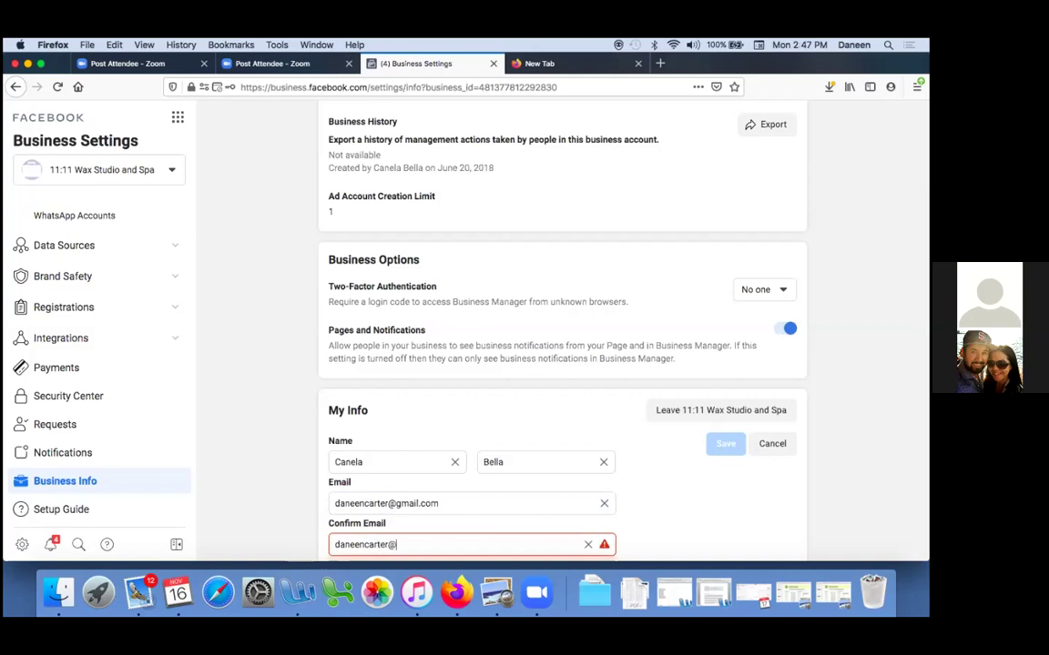
{"action": "scroll", "coordinate": [396, 546], "scroll_direction": "down", "scroll_amount": 2}
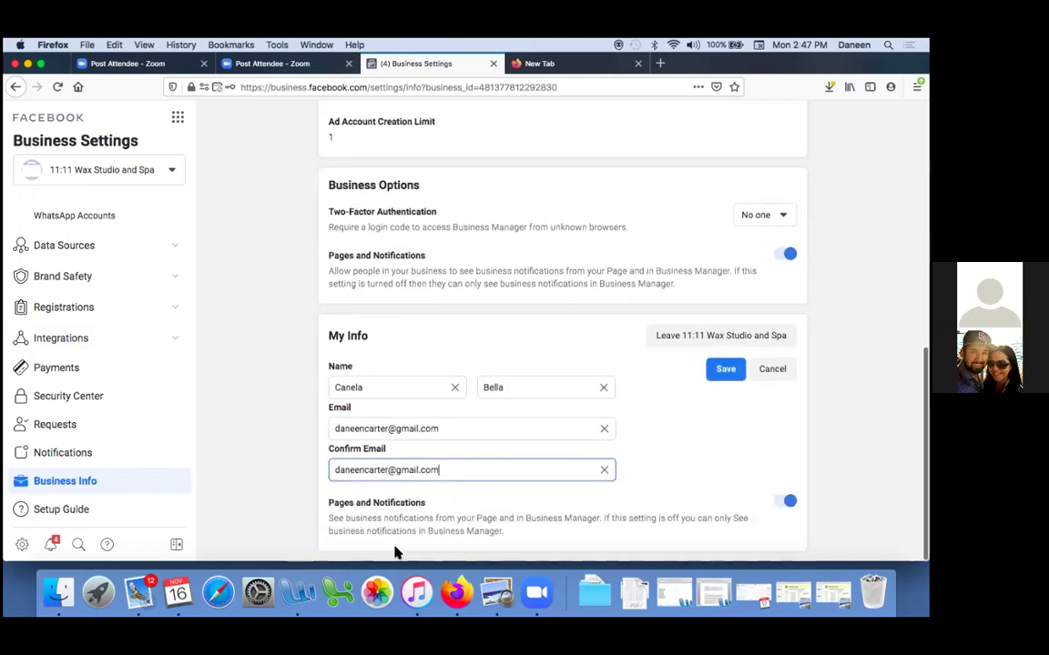
{"action": "left_click", "coordinate": [725, 370]}
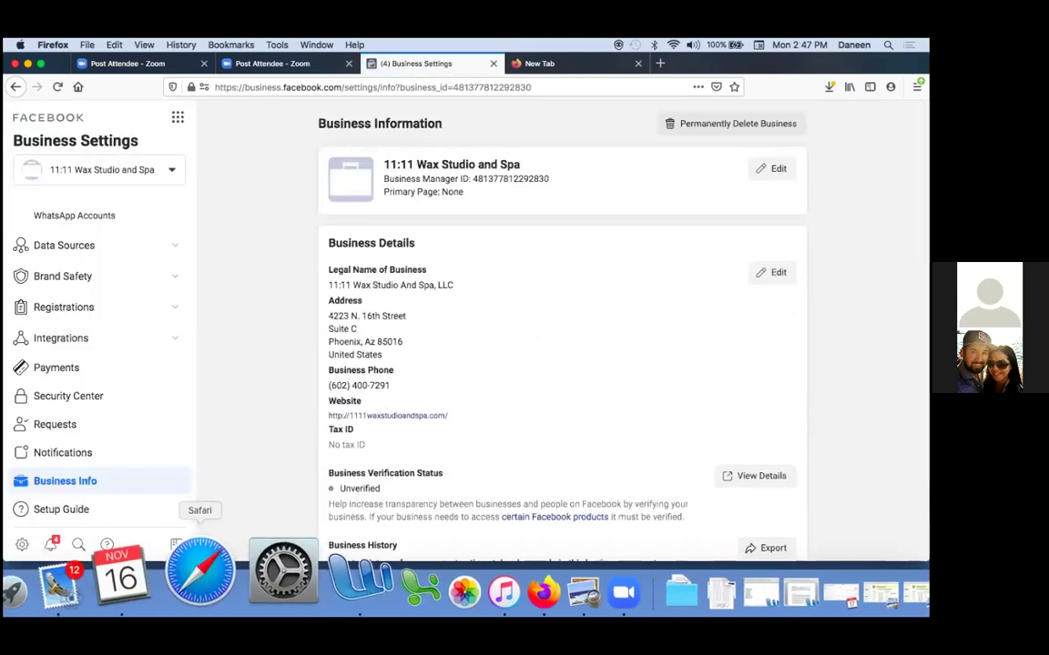
{"action": "left_click", "coordinate": [137, 582]}
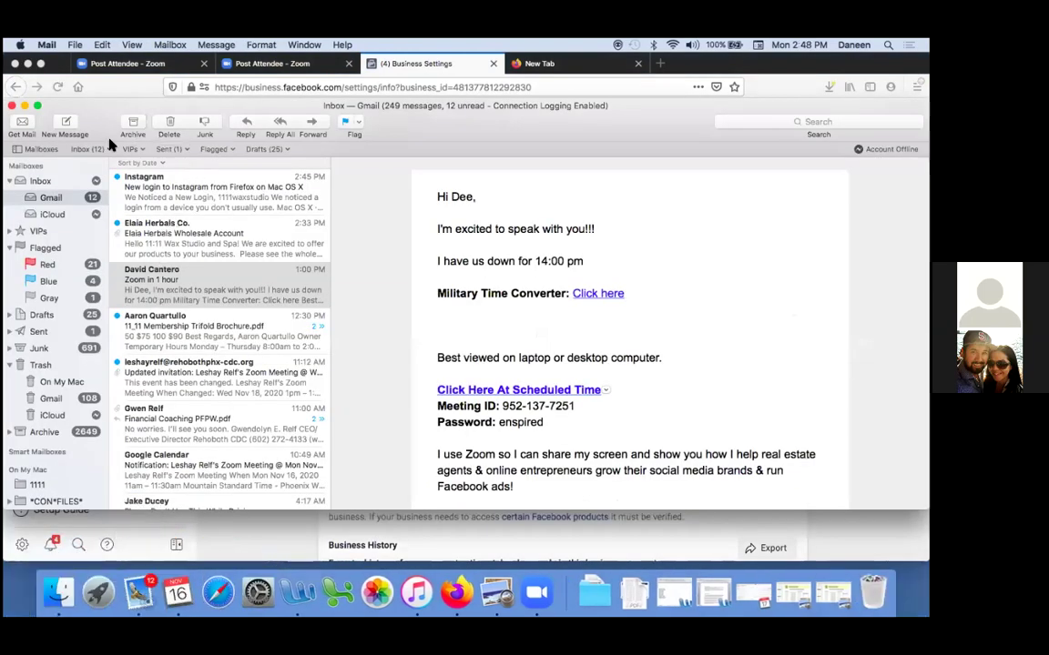
Check for new mail, read the Instagram new-login message, and reload Business Settings
{"action": "left_click", "coordinate": [55, 87]}
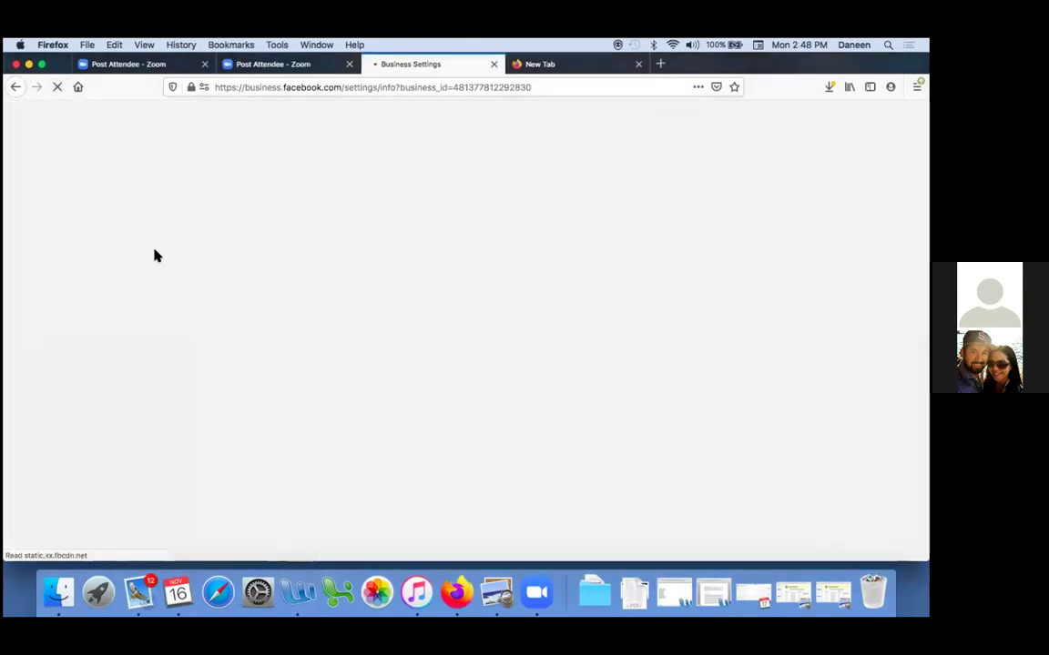
{"action": "key", "text": "ctrl+Up"}
{"action": "left_click", "coordinate": [119, 189]}
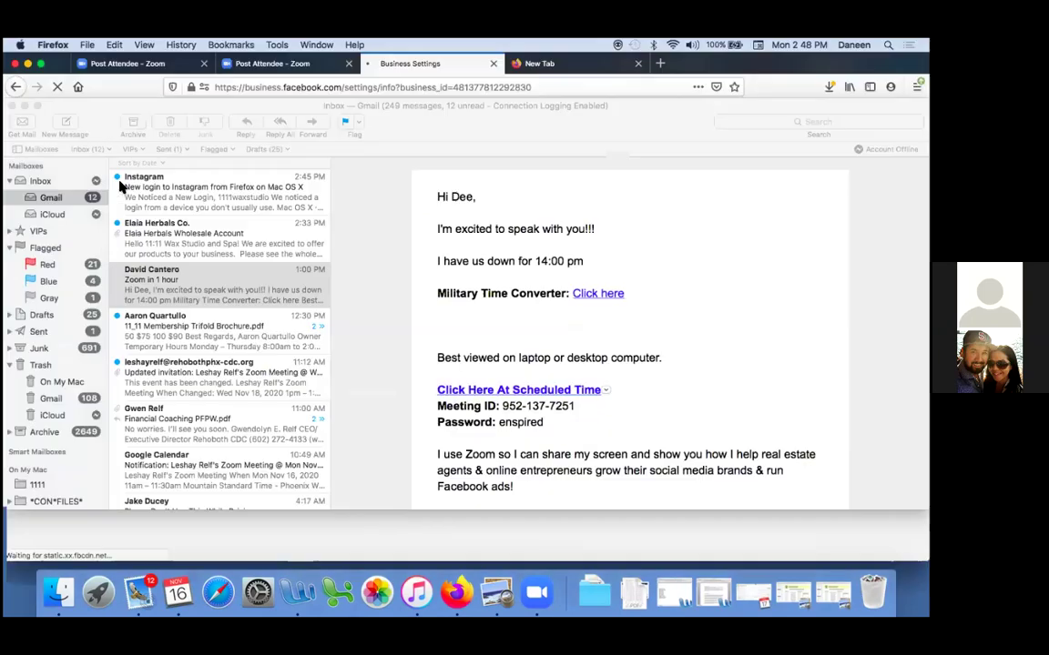
{"action": "left_click", "coordinate": [23, 128]}
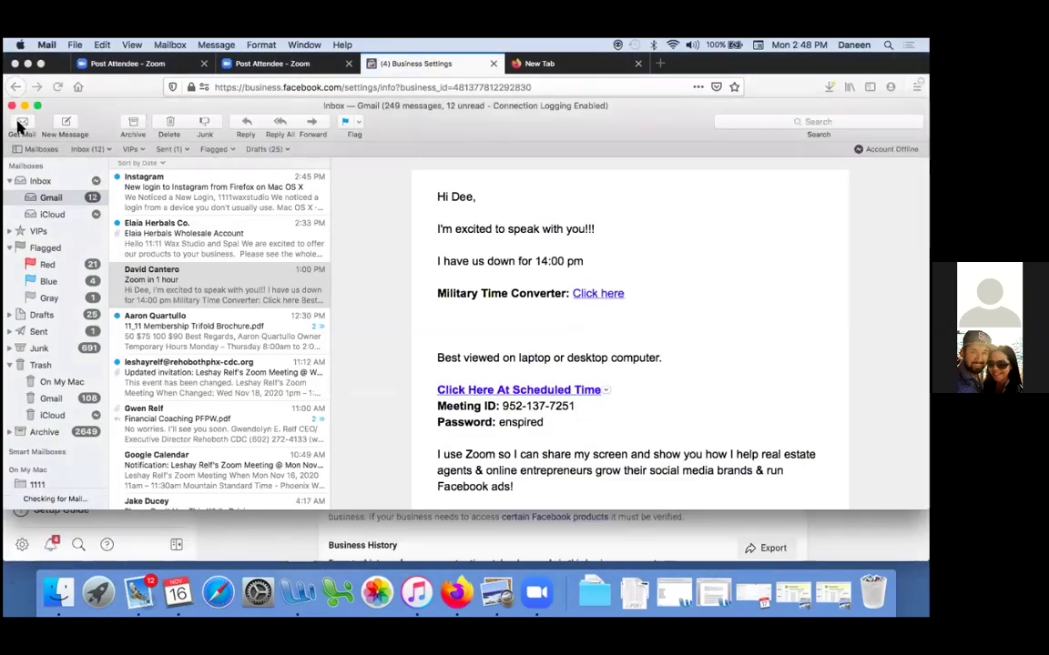
{"action": "left_click", "coordinate": [164, 206]}
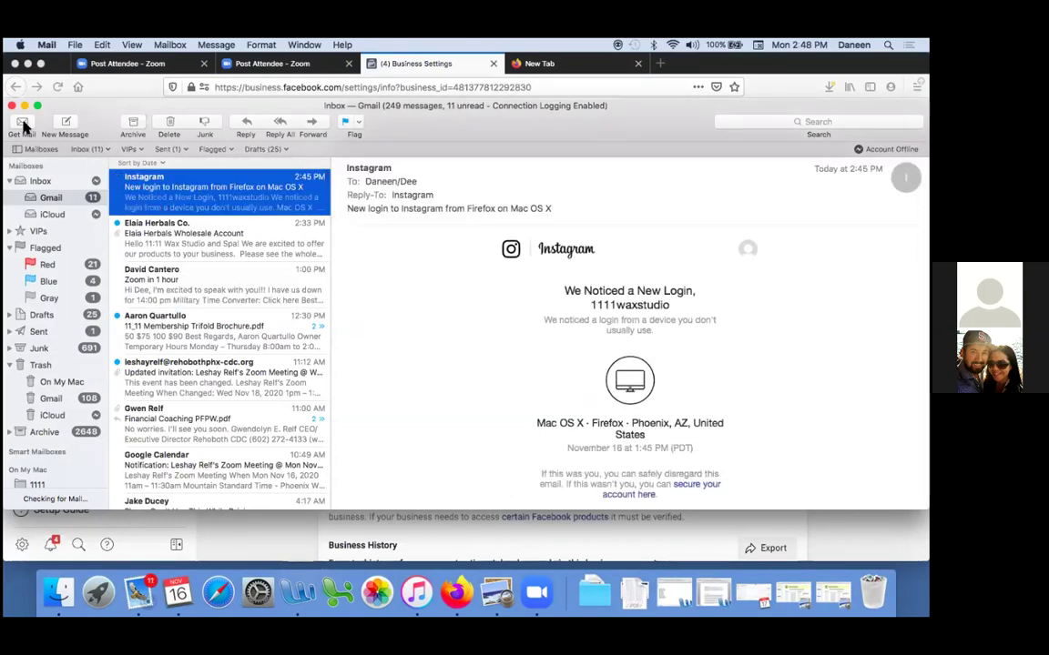
{"action": "left_click", "coordinate": [56, 86]}
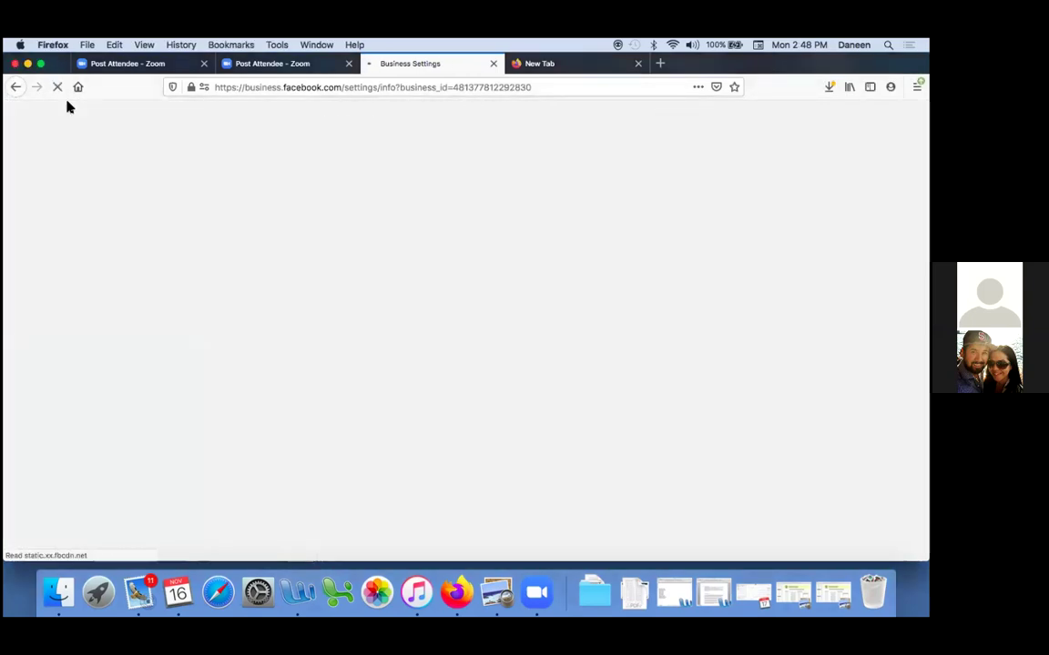
{"action": "left_click", "coordinate": [589, 64]}
{"action": "left_click", "coordinate": [637, 64]}
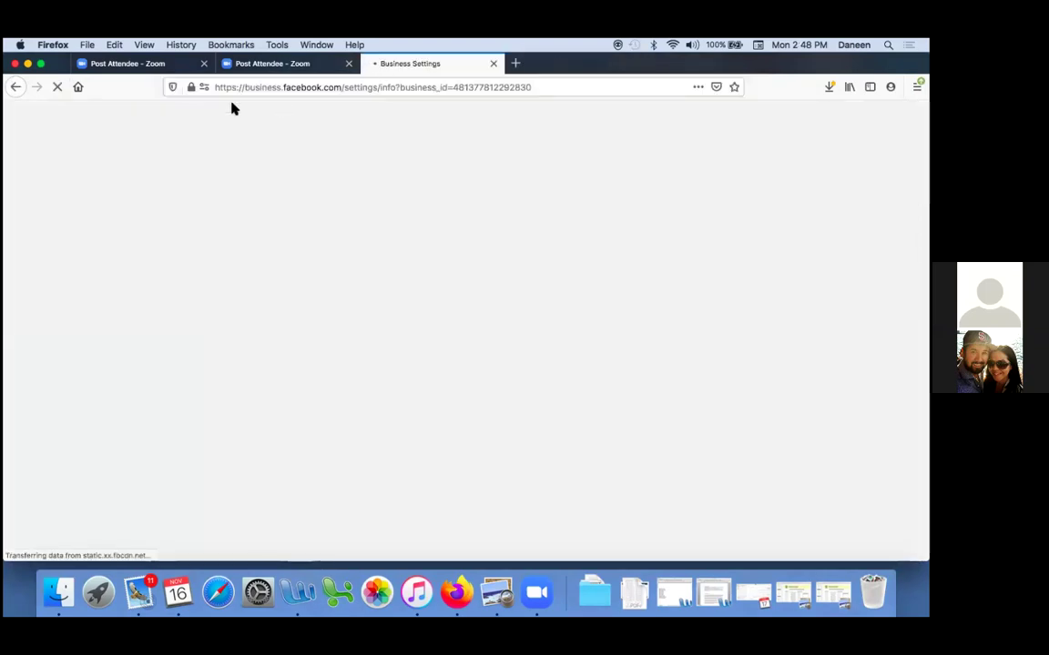
Take the Gmail account online in Mail and check the Junk mailbox and inbox
{"action": "left_click", "coordinate": [138, 582]}
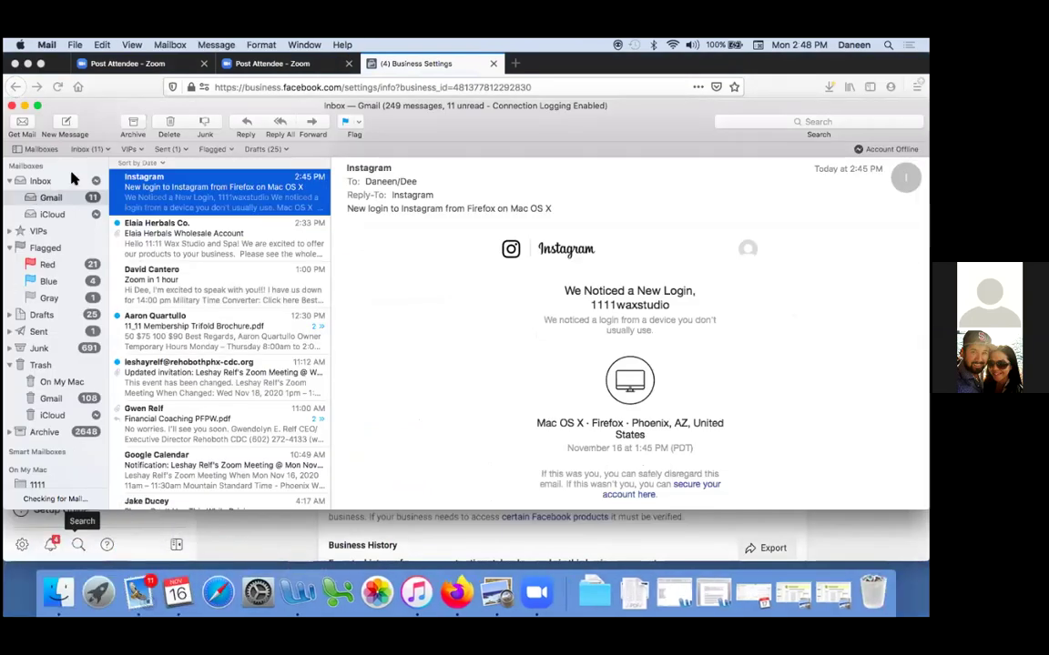
{"action": "left_click", "coordinate": [95, 182]}
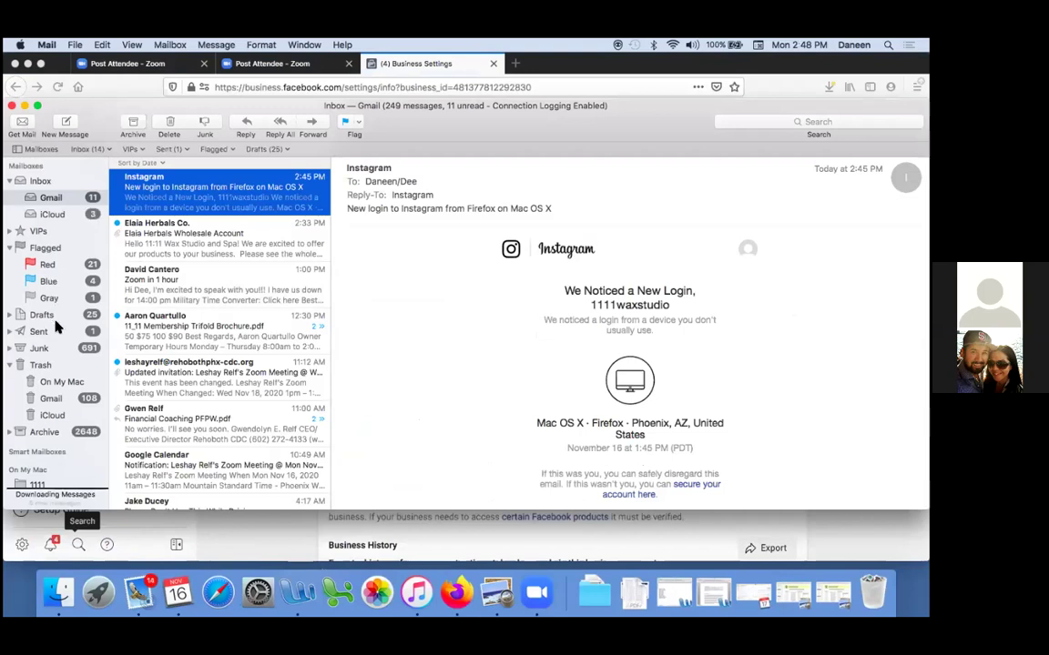
{"action": "left_click", "coordinate": [39, 348]}
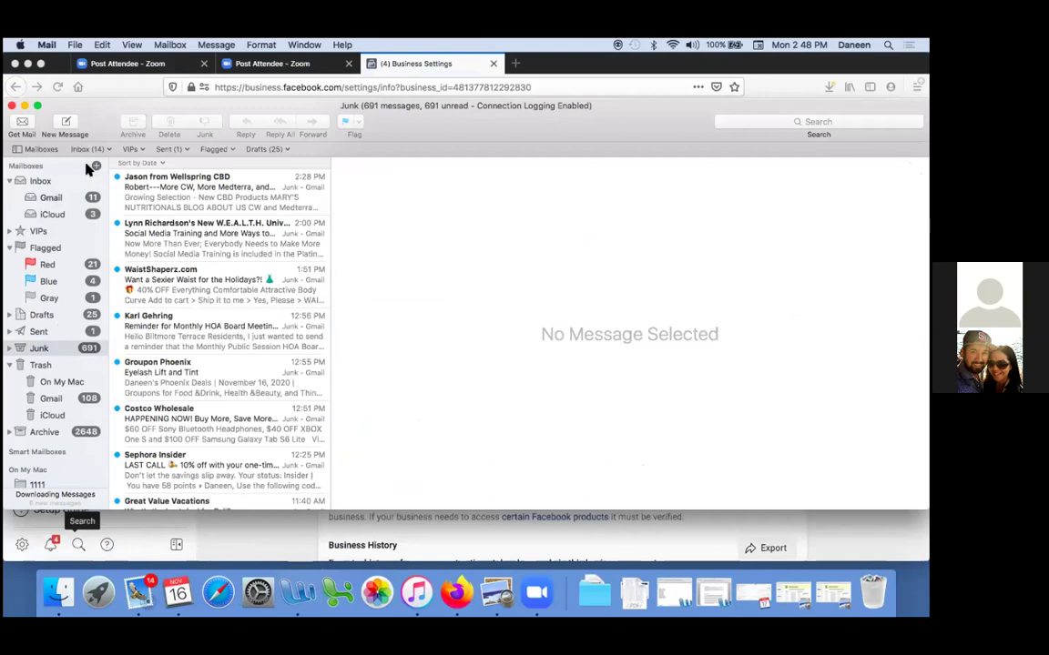
{"action": "left_click", "coordinate": [52, 197]}
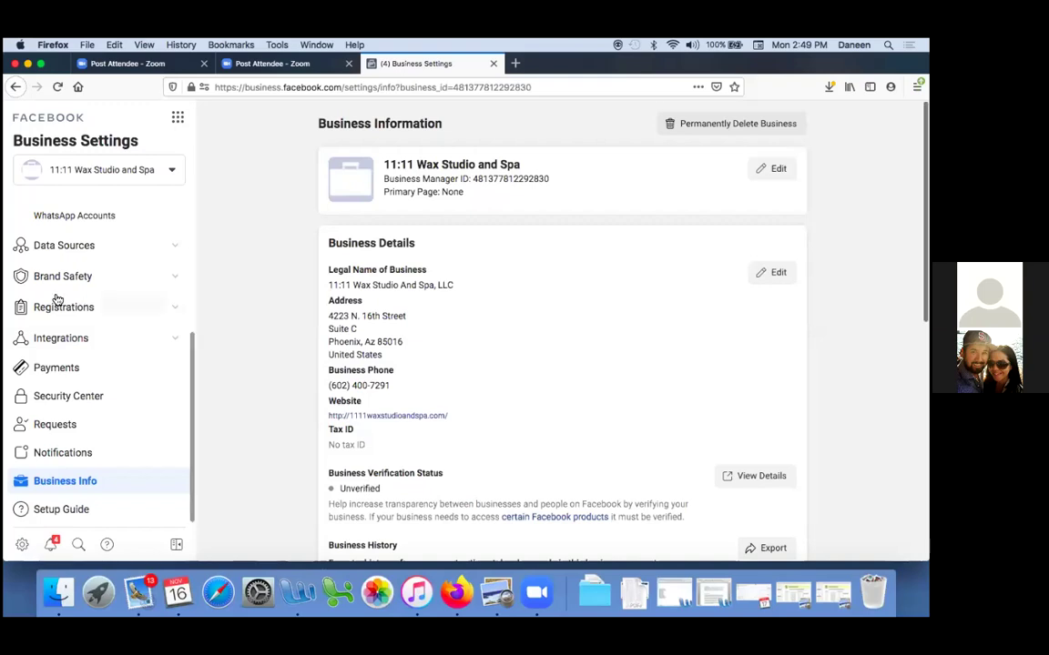
Go to Users > People, open the admin user's Edit form and select the current first name
{"action": "scroll", "coordinate": [56, 297], "scroll_direction": "up", "scroll_amount": 5}
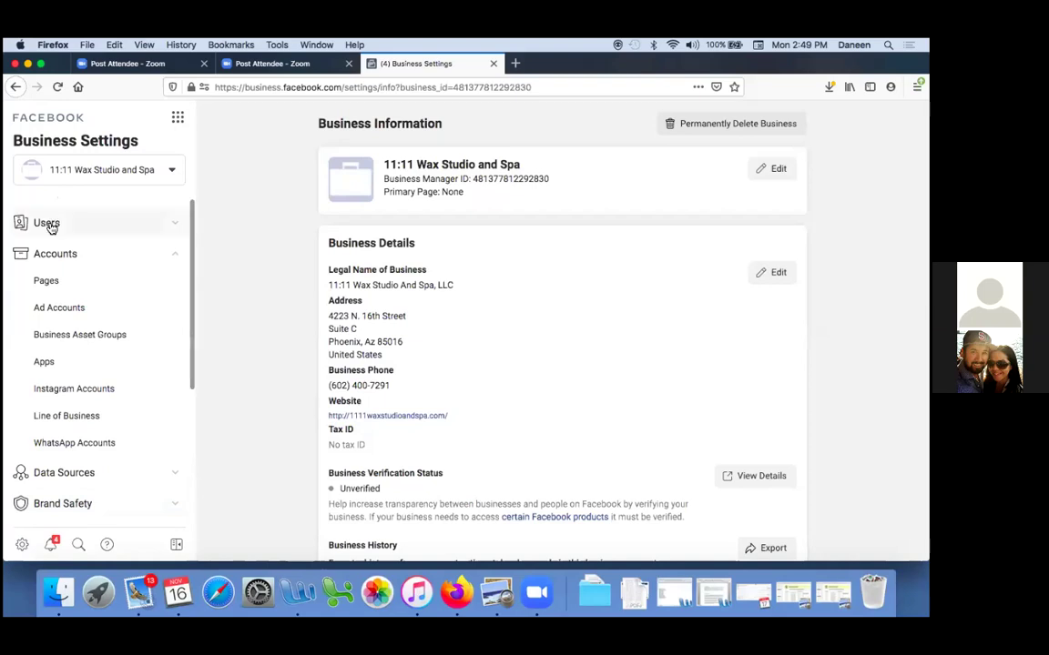
{"action": "left_click", "coordinate": [49, 225]}
{"action": "left_click", "coordinate": [46, 249]}
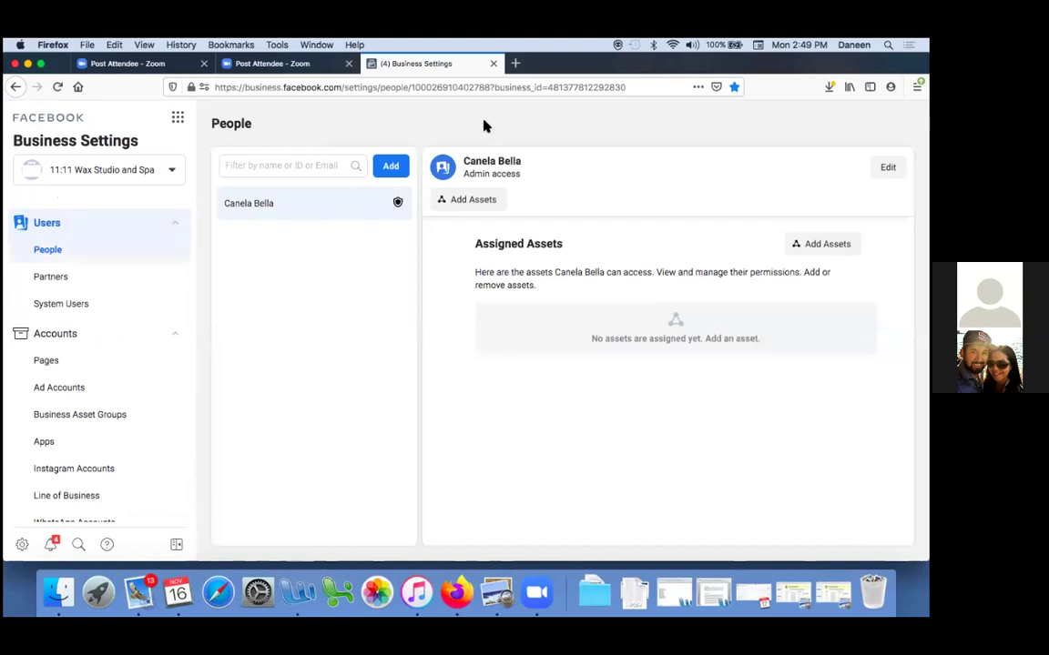
{"action": "mouse_move", "coordinate": [398, 203]}
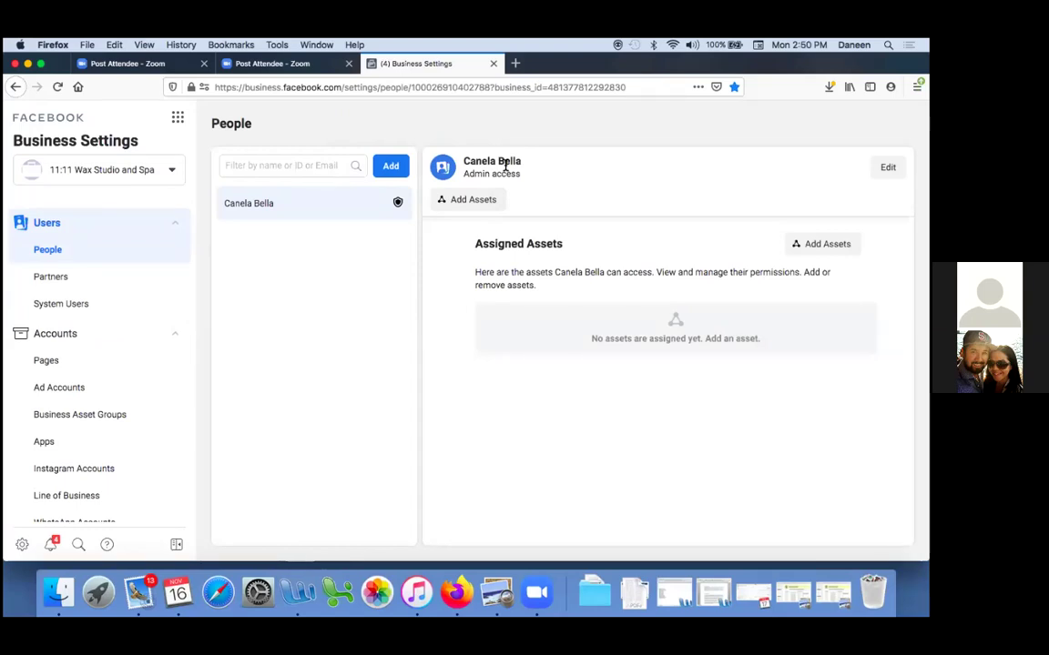
{"action": "left_click", "coordinate": [888, 167]}
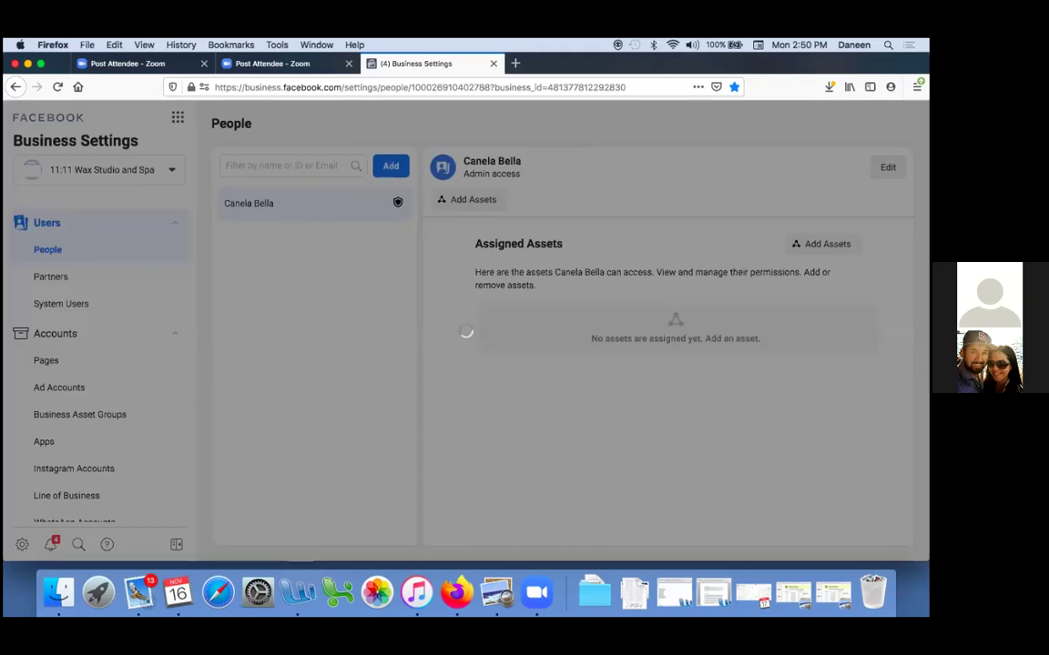
{"action": "double_click", "coordinate": [407, 221]}
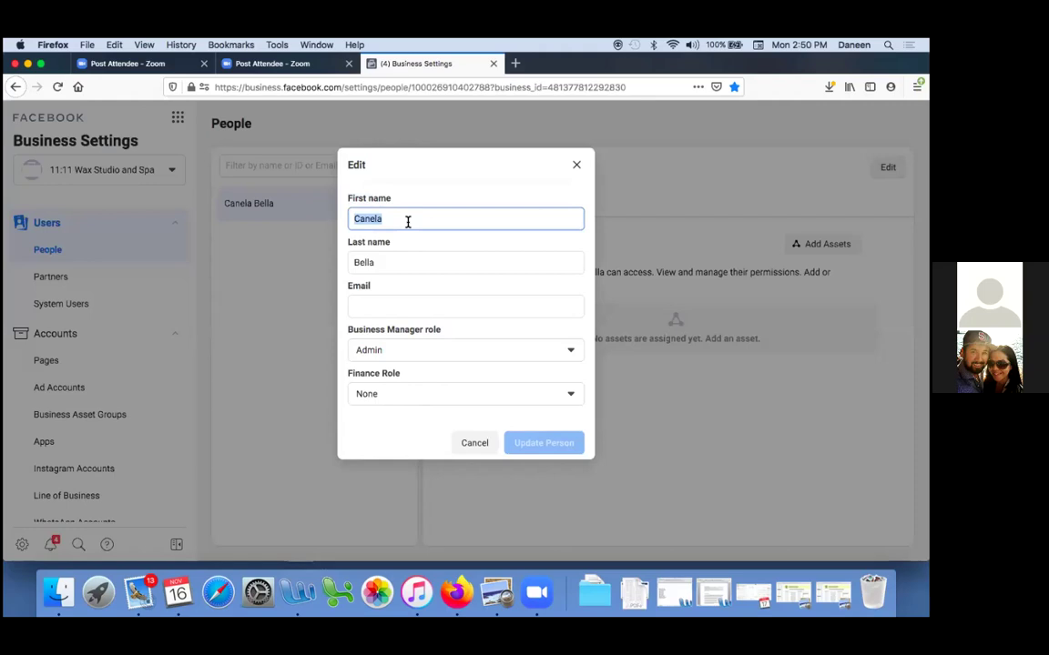
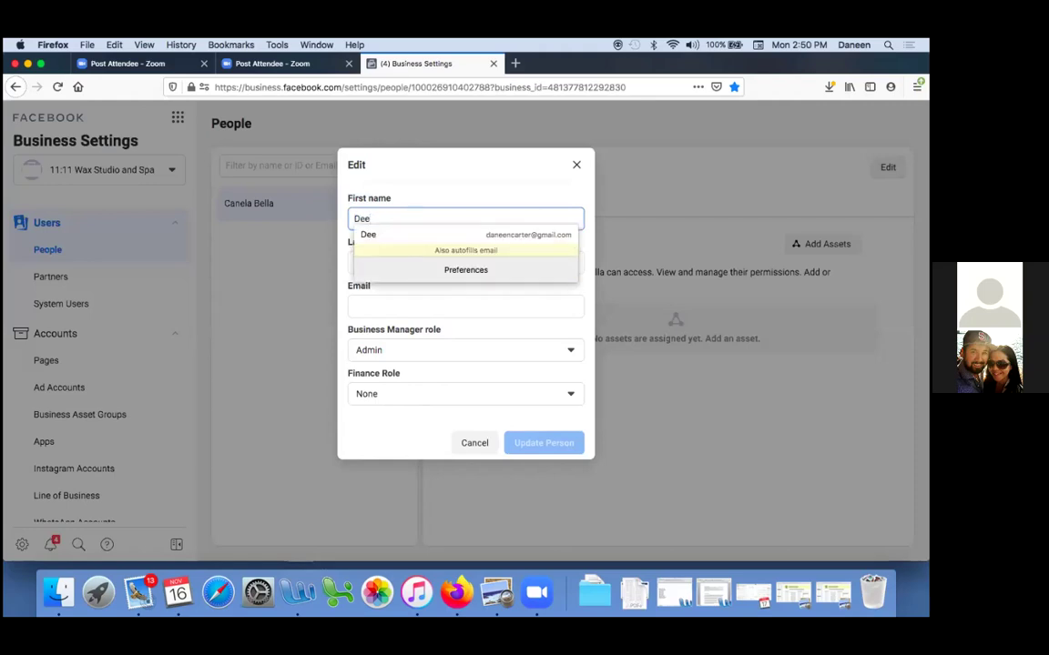
Enter the admin's new first name, last name and email, then discard the form unsaved
{"action": "key", "text": "Tab"}
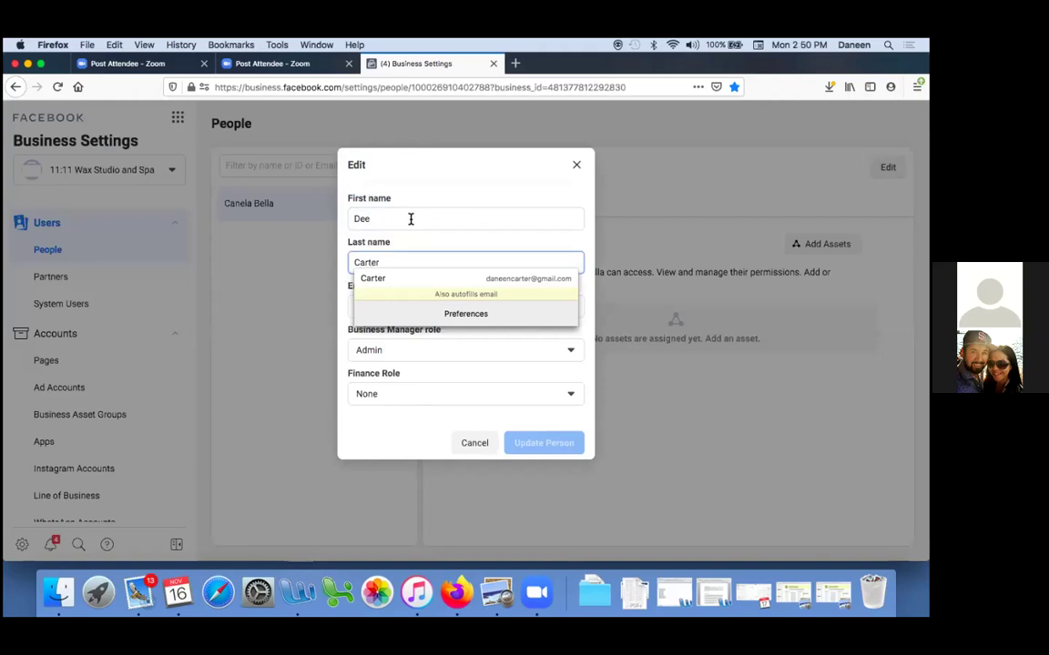
{"action": "key", "text": "Tab"}
{"action": "type", "text": "d"}
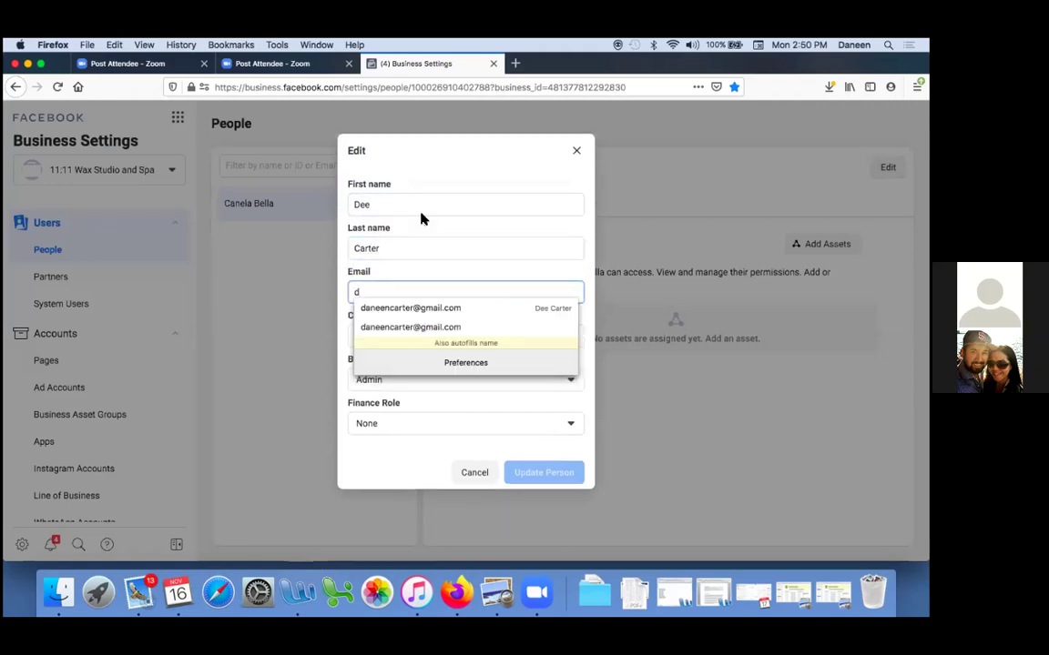
{"action": "left_click", "coordinate": [428, 310]}
{"action": "left_click", "coordinate": [288, 328]}
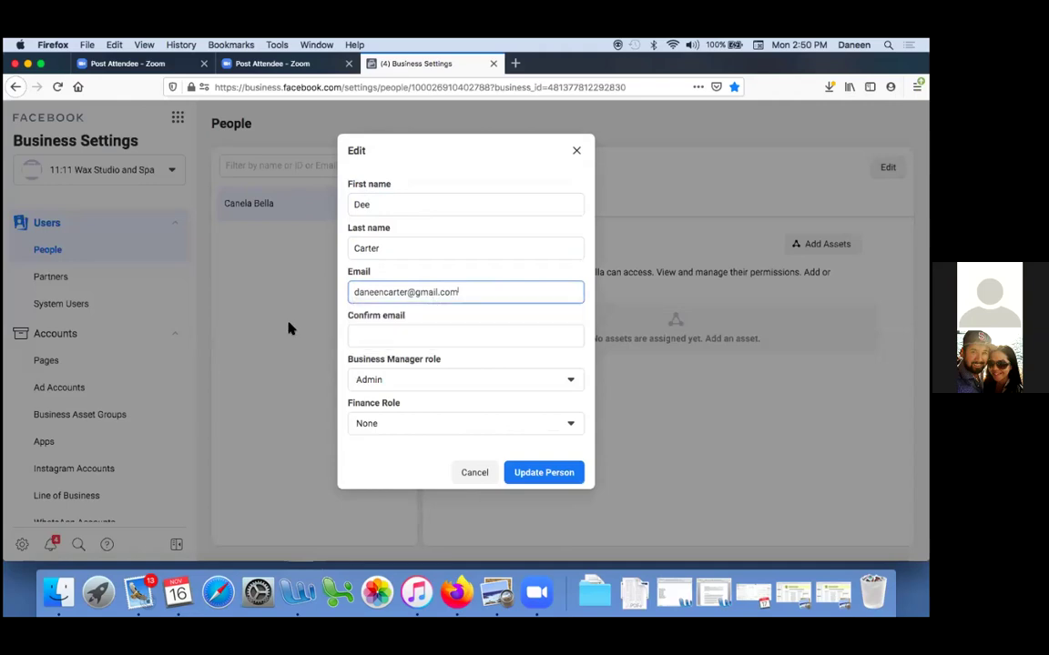
{"action": "left_click", "coordinate": [292, 330]}
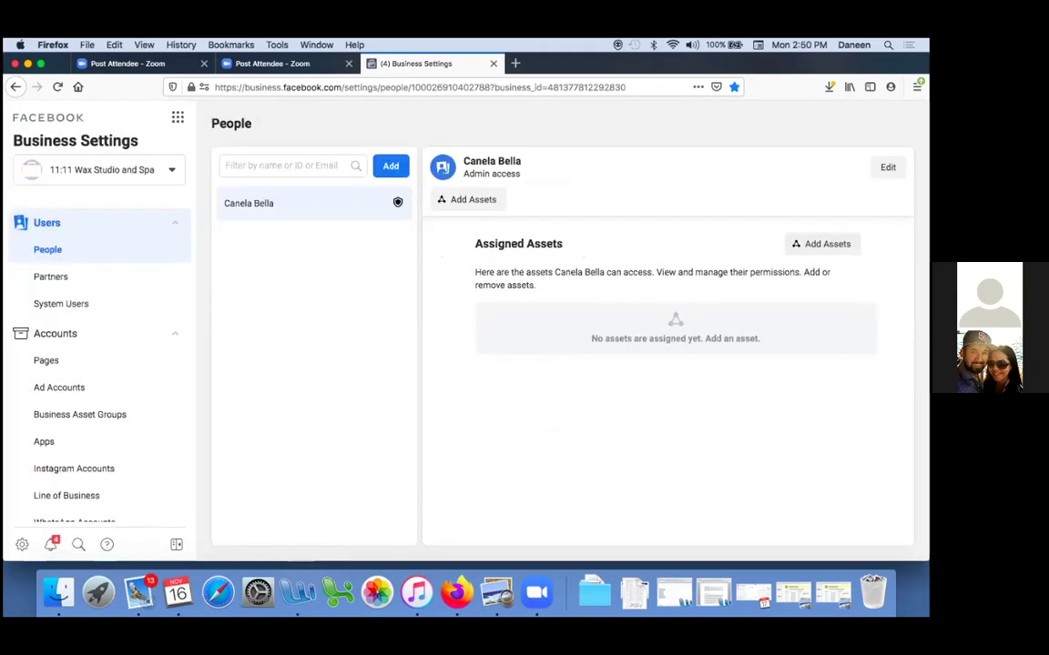
Reopen the admin's Edit form and fill in the new name, email and confirmation email
{"action": "left_click", "coordinate": [886, 167]}
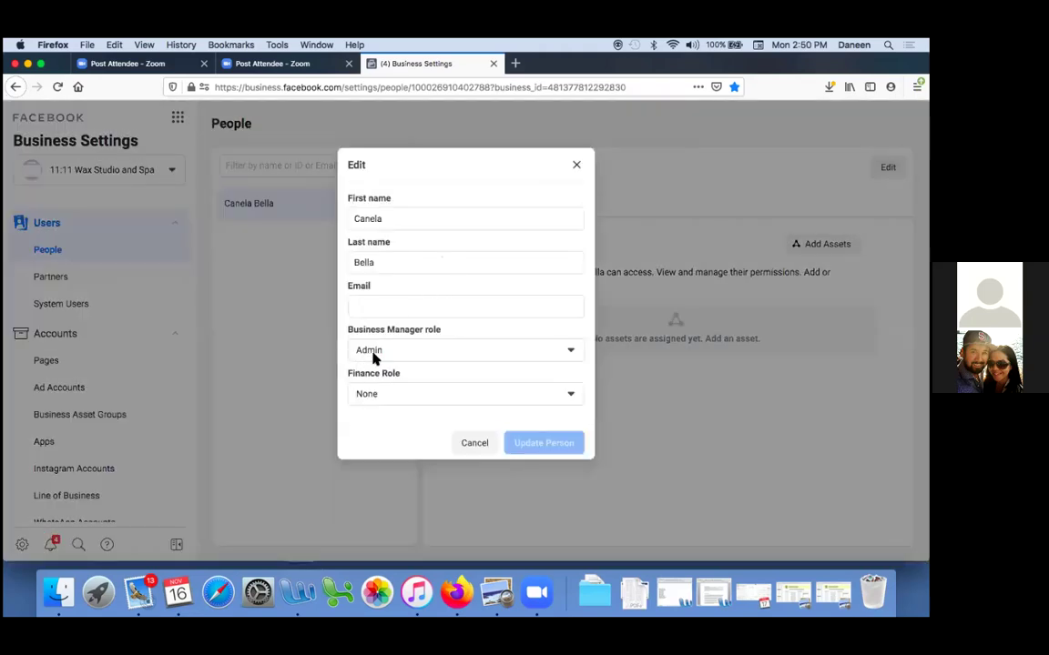
{"action": "left_click", "coordinate": [387, 218]}
{"action": "double_click", "coordinate": [387, 219]}
{"action": "key", "text": "Tab"}
{"action": "key", "text": "Tab"}
{"action": "type", "text": "d"}
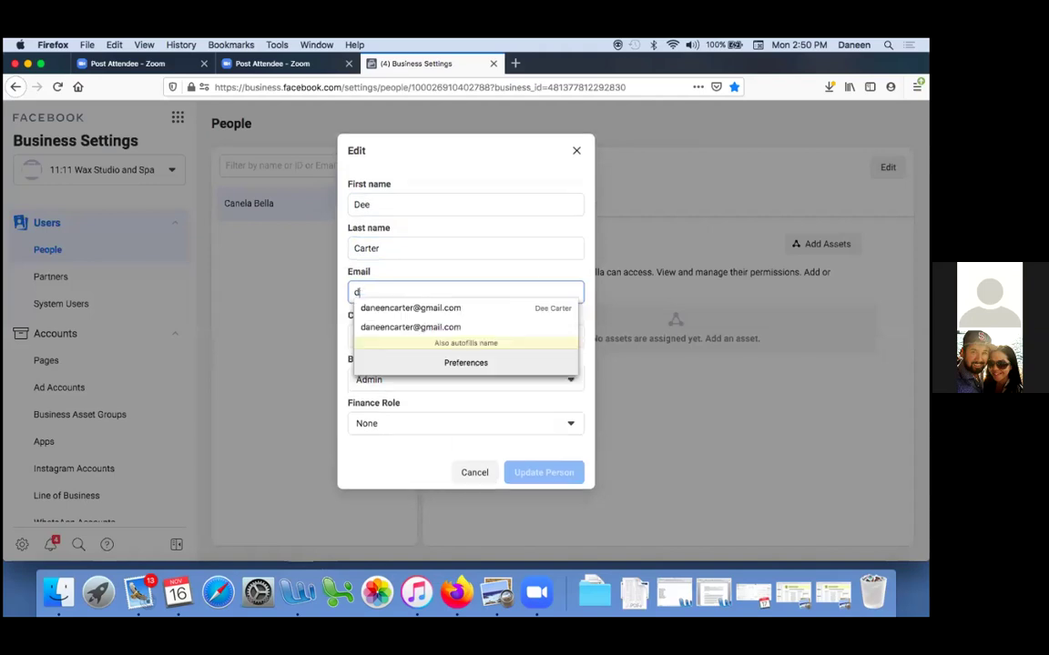
{"action": "key", "text": "Down"}
{"action": "key", "text": "Return"}
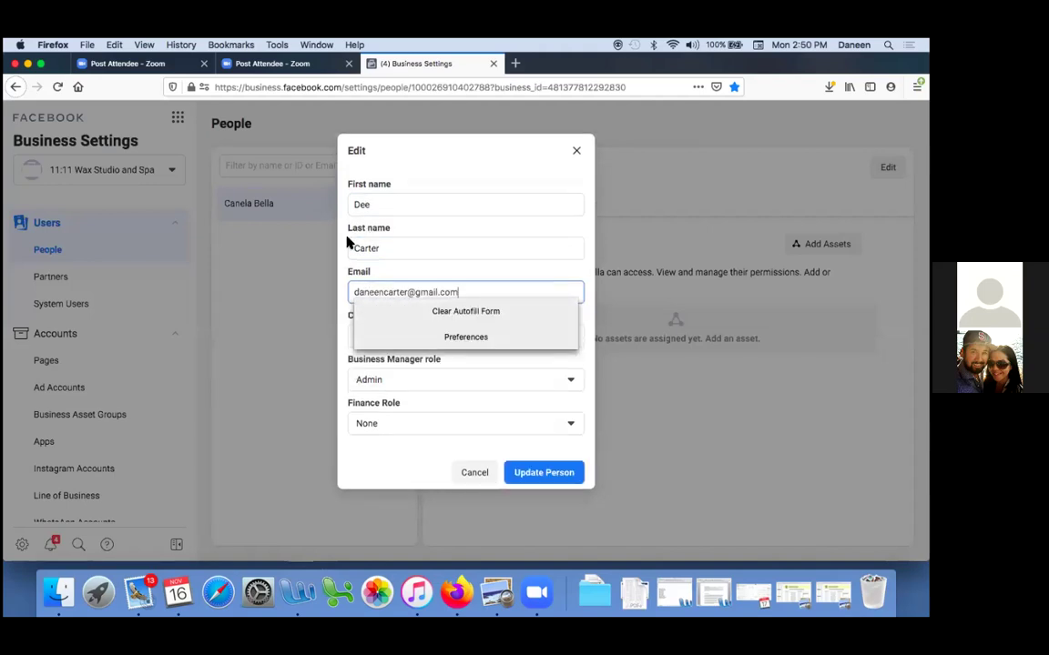
{"action": "key", "text": "Tab"}
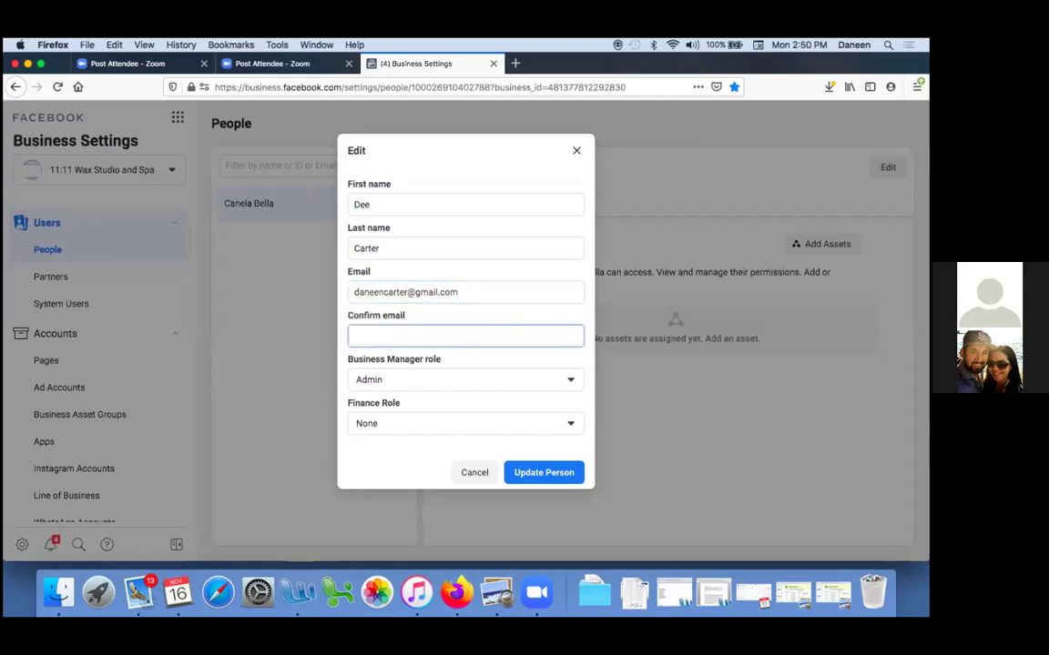
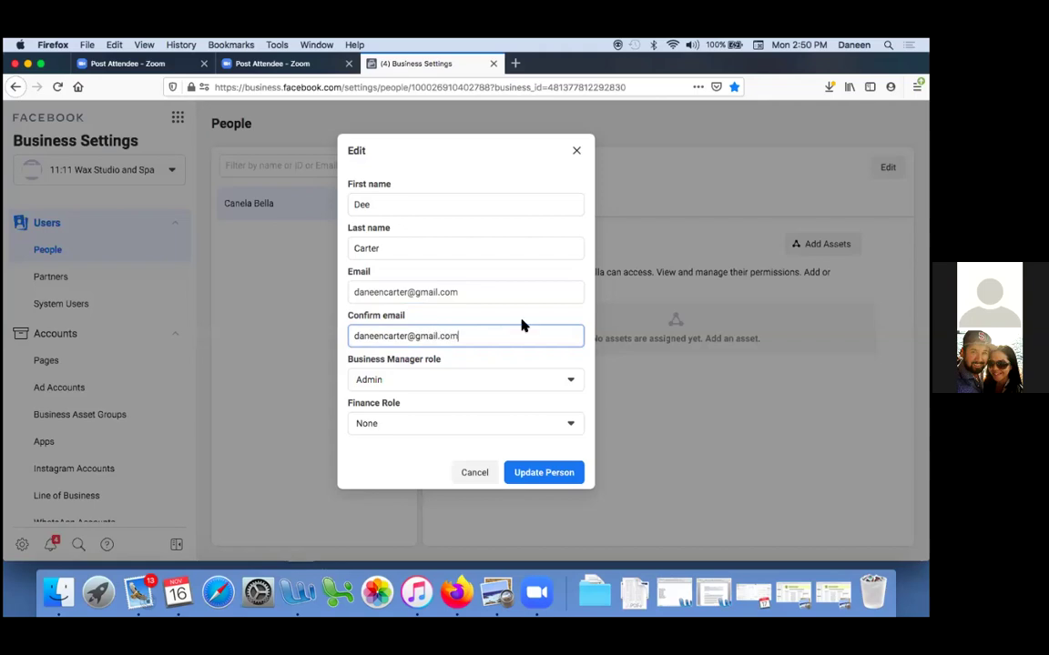
Keep Finance Role as None, save the person with Update Person, and close the verification prompt
{"action": "left_click", "coordinate": [506, 428]}
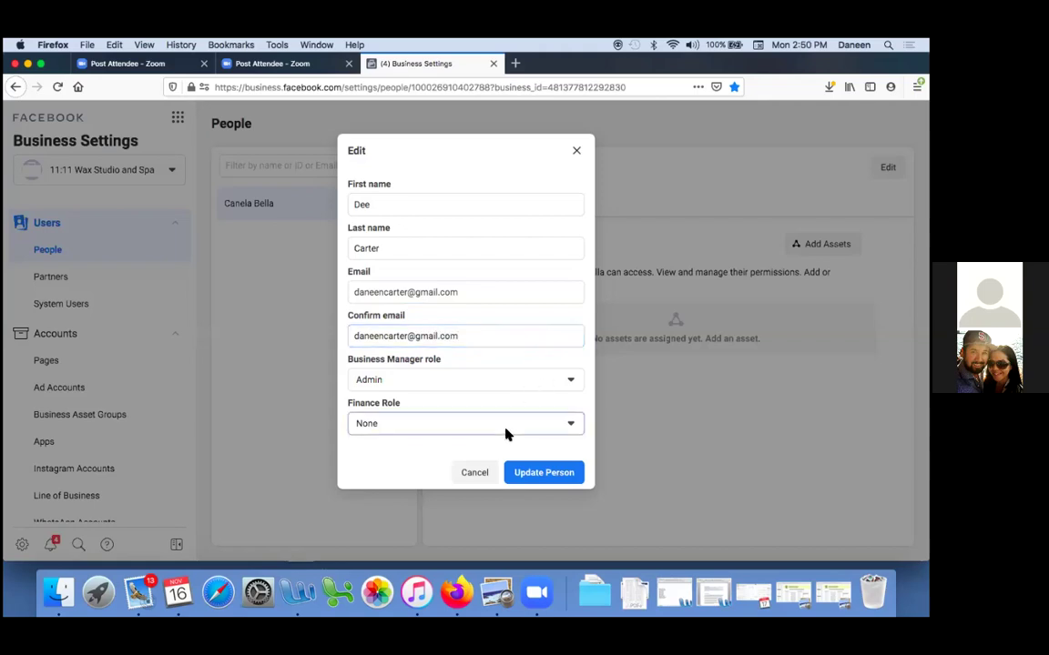
{"action": "left_click", "coordinate": [505, 426]}
{"action": "left_click", "coordinate": [539, 473]}
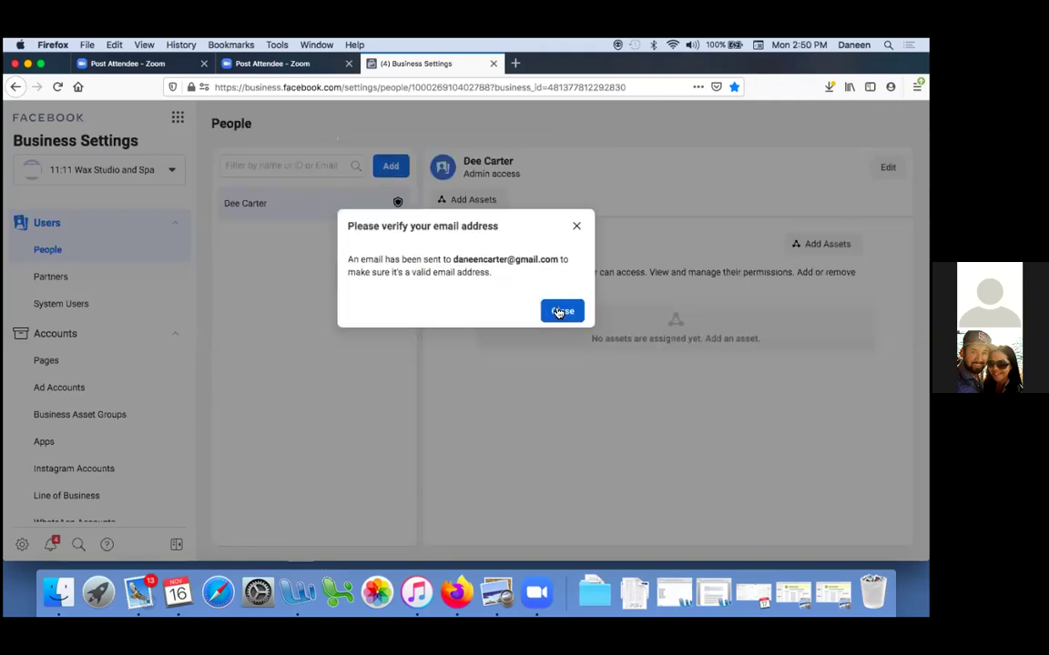
{"action": "left_click", "coordinate": [562, 309]}
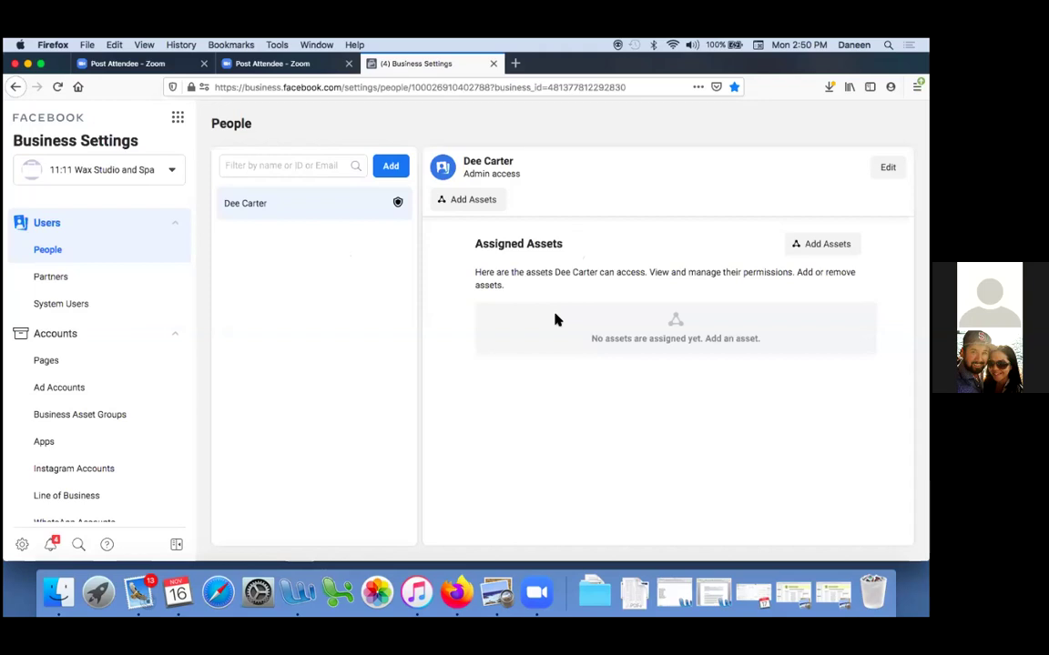
Clear the verification and Apple Software Update prompts, then show the 5 Keys to Scaling page without its popup
{"action": "left_click", "coordinate": [139, 589]}
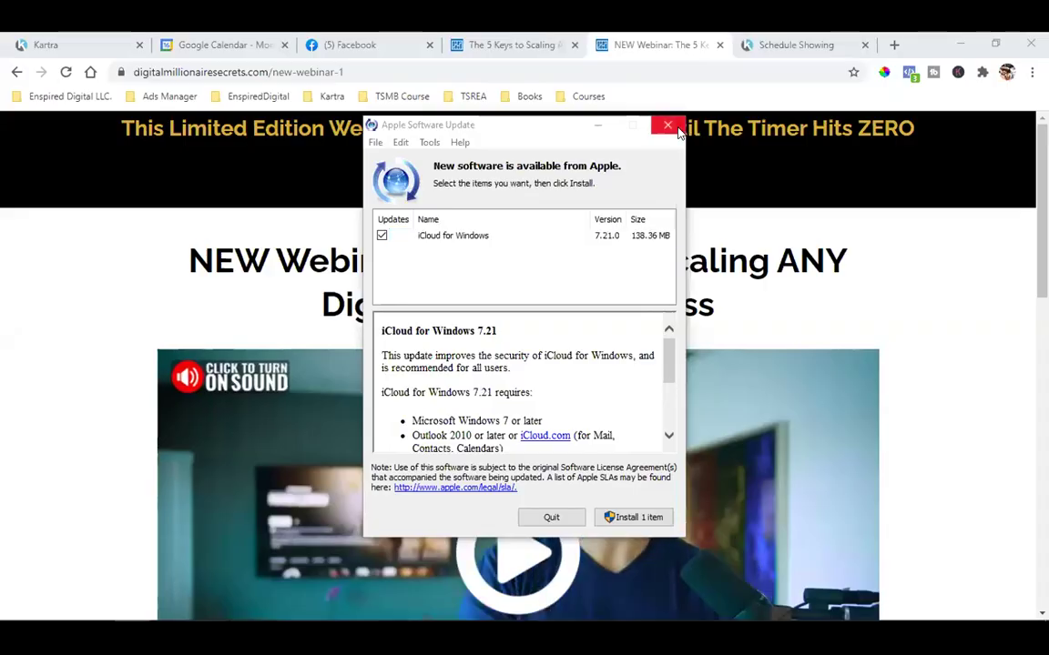
{"action": "left_click", "coordinate": [677, 129]}
{"action": "left_click", "coordinate": [475, 41]}
{"action": "left_click", "coordinate": [727, 186]}
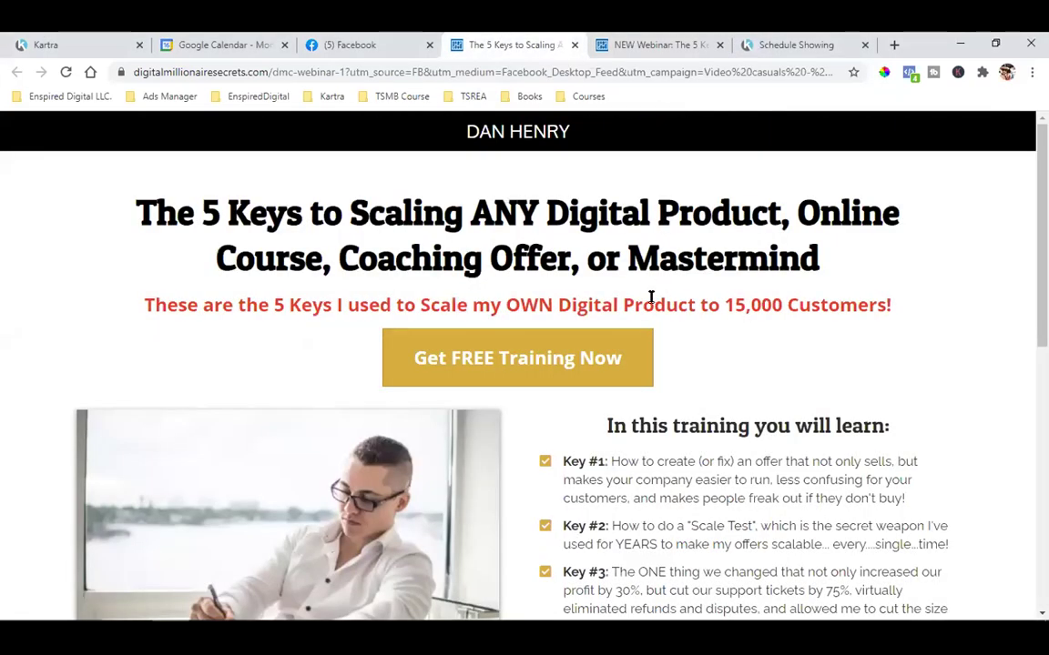
Open the landing page from the feed ad's Learn More button and check its pixels in Pixel Helper
{"action": "left_click", "coordinate": [368, 37]}
{"action": "scroll", "coordinate": [488, 278], "scroll_direction": "up", "scroll_amount": 3}
{"action": "scroll", "coordinate": [488, 275], "scroll_direction": "down", "scroll_amount": 2}
{"action": "scroll", "coordinate": [551, 342], "scroll_direction": "down", "scroll_amount": 3}
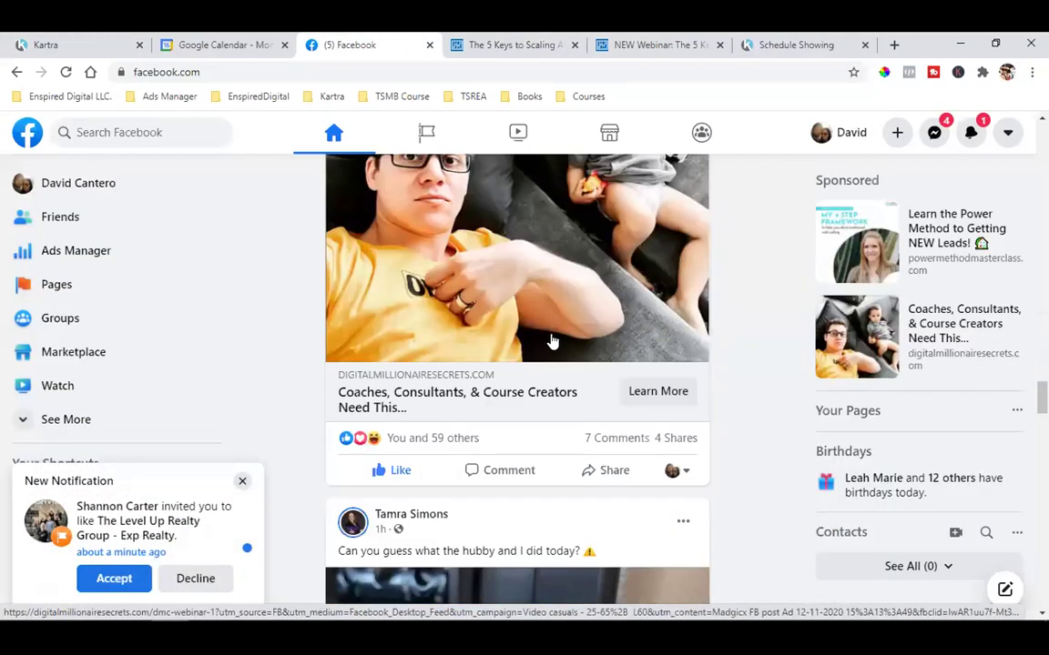
{"action": "left_click", "coordinate": [652, 395]}
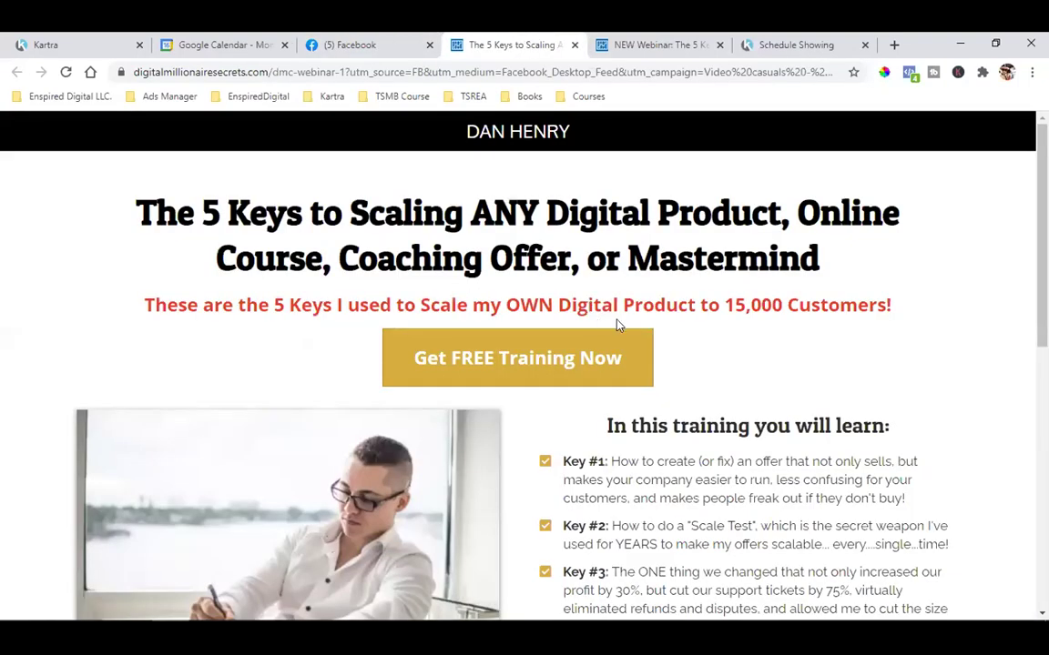
{"action": "left_click", "coordinate": [910, 73]}
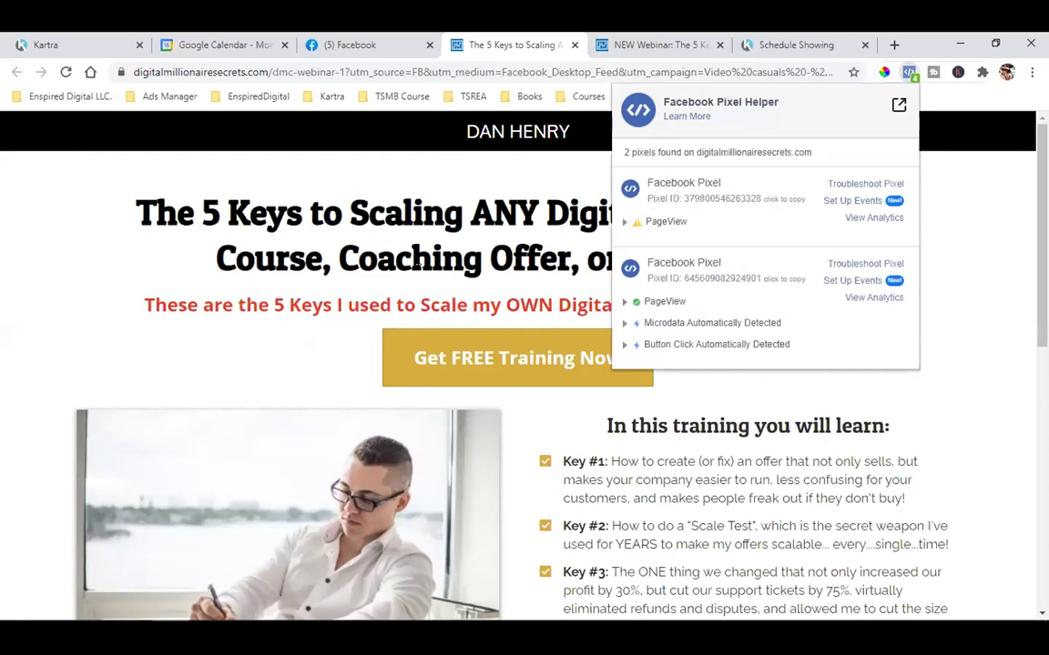
Close the Pixel Helper report, revisit the ad in the Facebook feed, and return to the landing page
{"action": "left_click", "coordinate": [416, 262]}
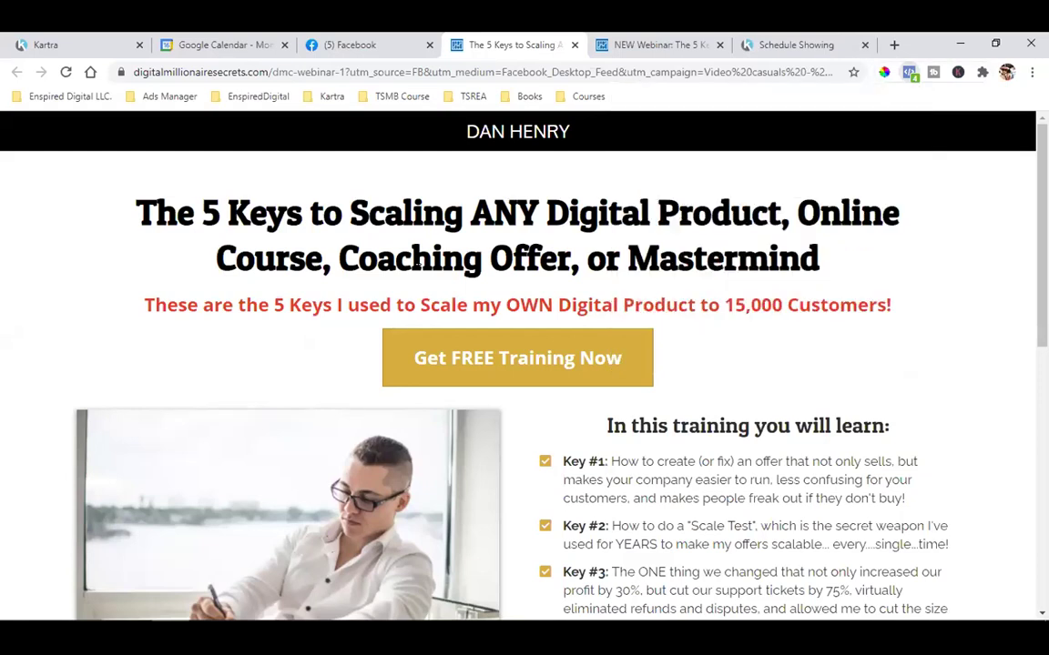
{"action": "scroll", "coordinate": [880, 398], "scroll_direction": "down", "scroll_amount": 1}
{"action": "scroll", "coordinate": [881, 393], "scroll_direction": "up", "scroll_amount": 1}
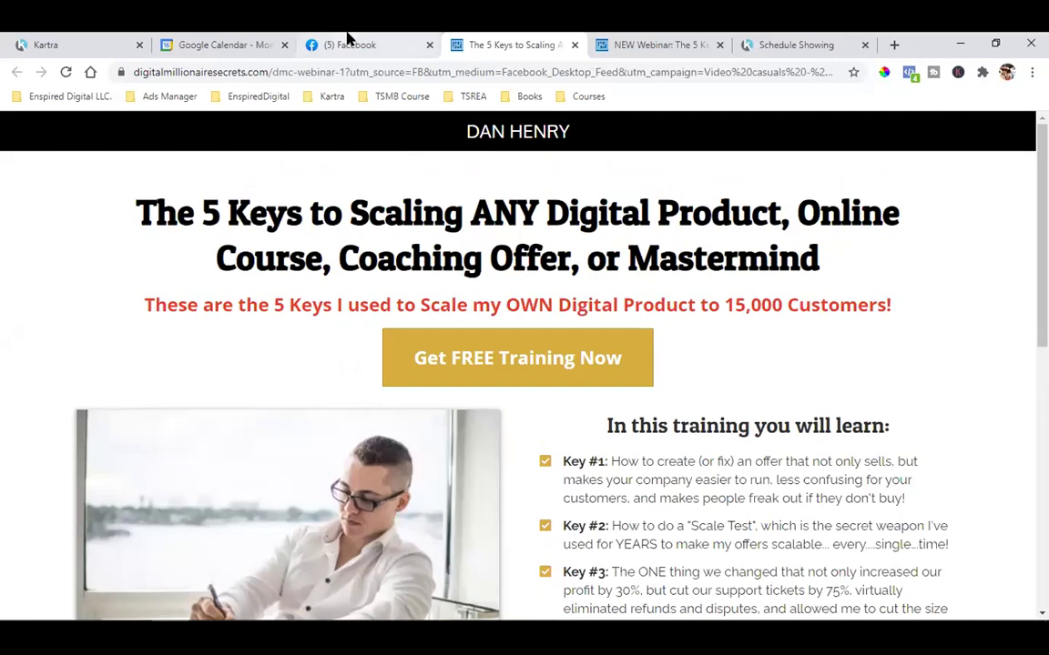
{"action": "left_click", "coordinate": [348, 41]}
{"action": "scroll", "coordinate": [507, 381], "scroll_direction": "up", "scroll_amount": 1}
{"action": "scroll", "coordinate": [507, 381], "scroll_direction": "down", "scroll_amount": 1}
{"action": "scroll", "coordinate": [503, 355], "scroll_direction": "down", "scroll_amount": 2}
{"action": "scroll", "coordinate": [500, 335], "scroll_direction": "up", "scroll_amount": 2}
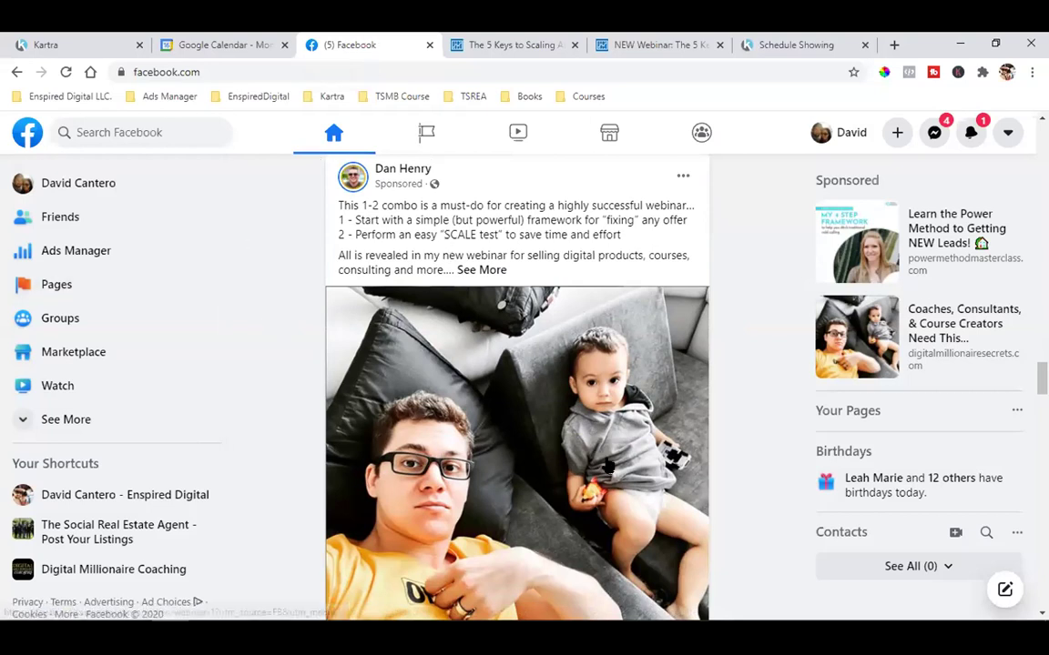
{"action": "scroll", "coordinate": [581, 450], "scroll_direction": "down", "scroll_amount": 2}
{"action": "left_click", "coordinate": [483, 38]}
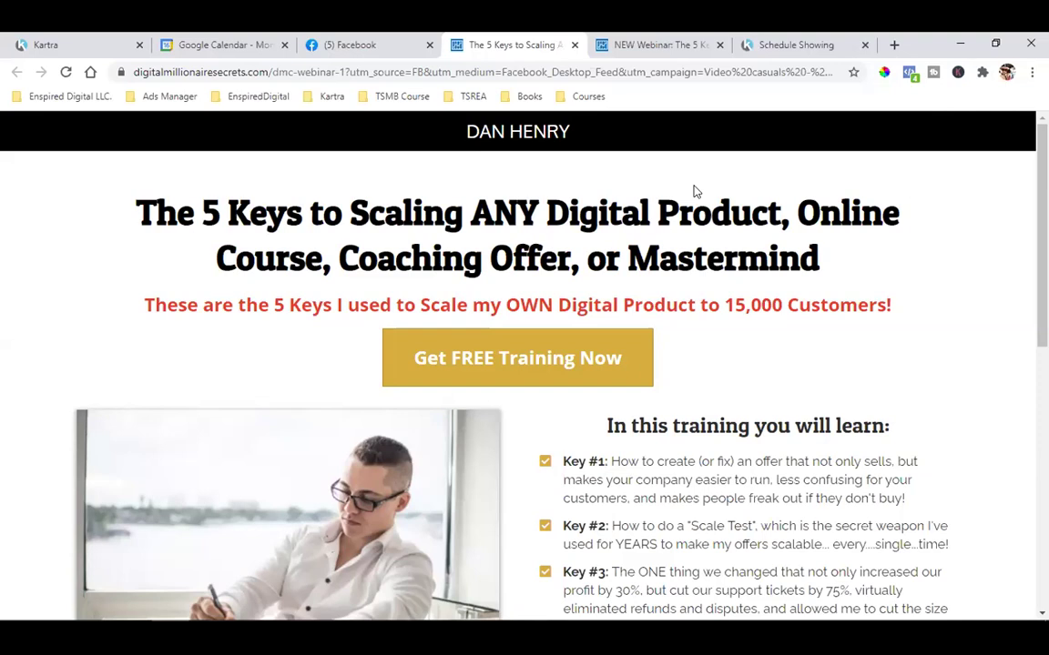
Return to the 5 Keys to Scaling page from the Facebook feed and click Get FREE Training Now
{"action": "left_click", "coordinate": [369, 41]}
{"action": "left_click", "coordinate": [512, 37]}
{"action": "left_click", "coordinate": [356, 41]}
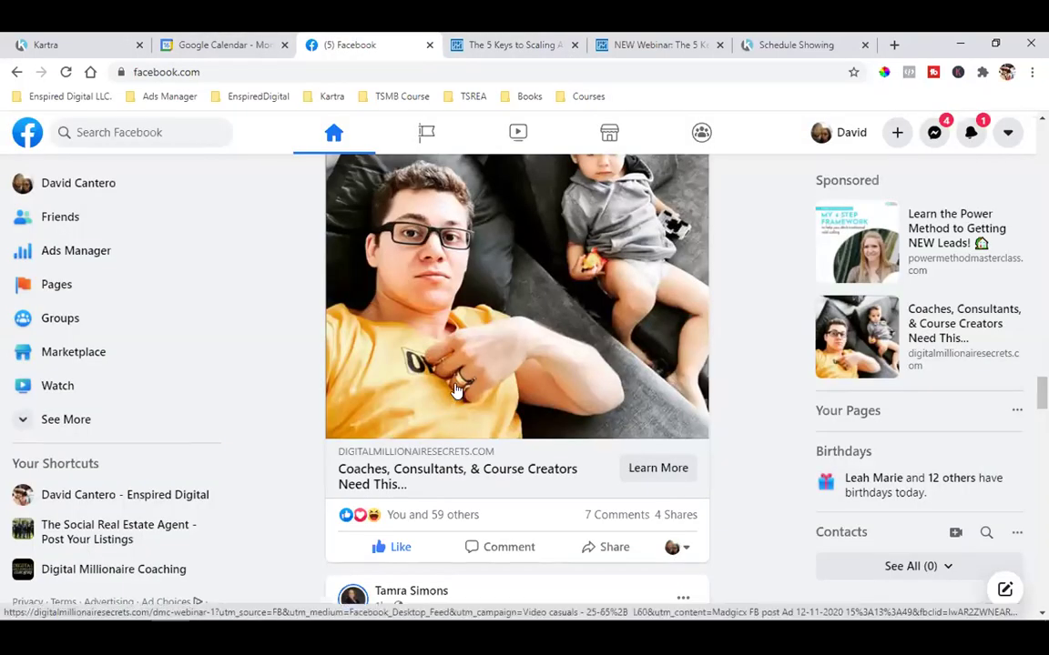
{"action": "scroll", "coordinate": [437, 362], "scroll_direction": "up", "scroll_amount": 2}
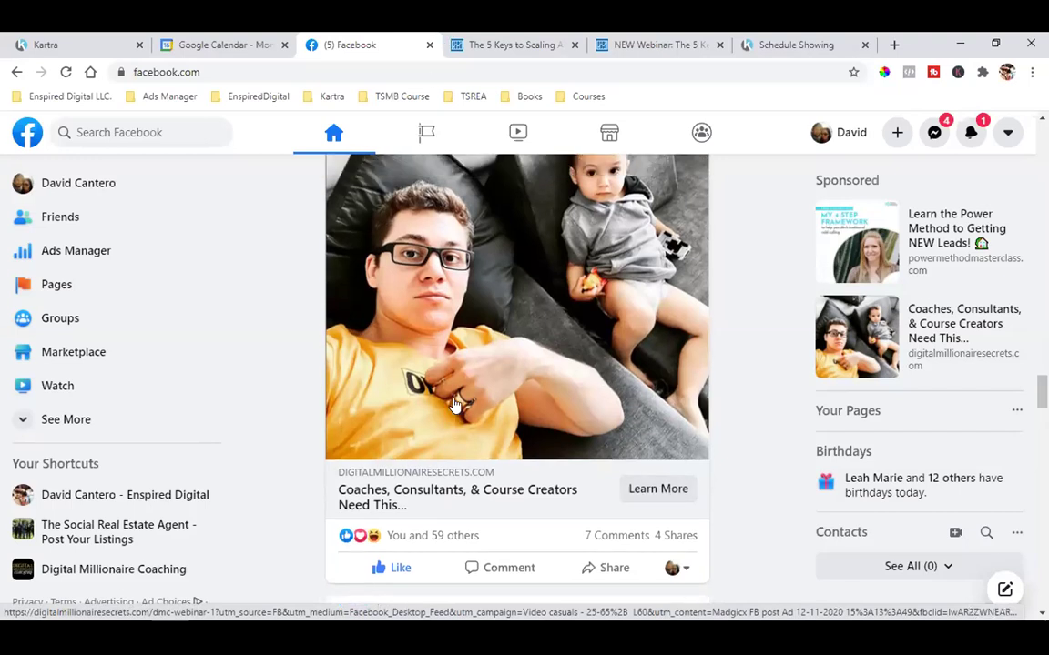
{"action": "scroll", "coordinate": [583, 391], "scroll_direction": "down", "scroll_amount": 3}
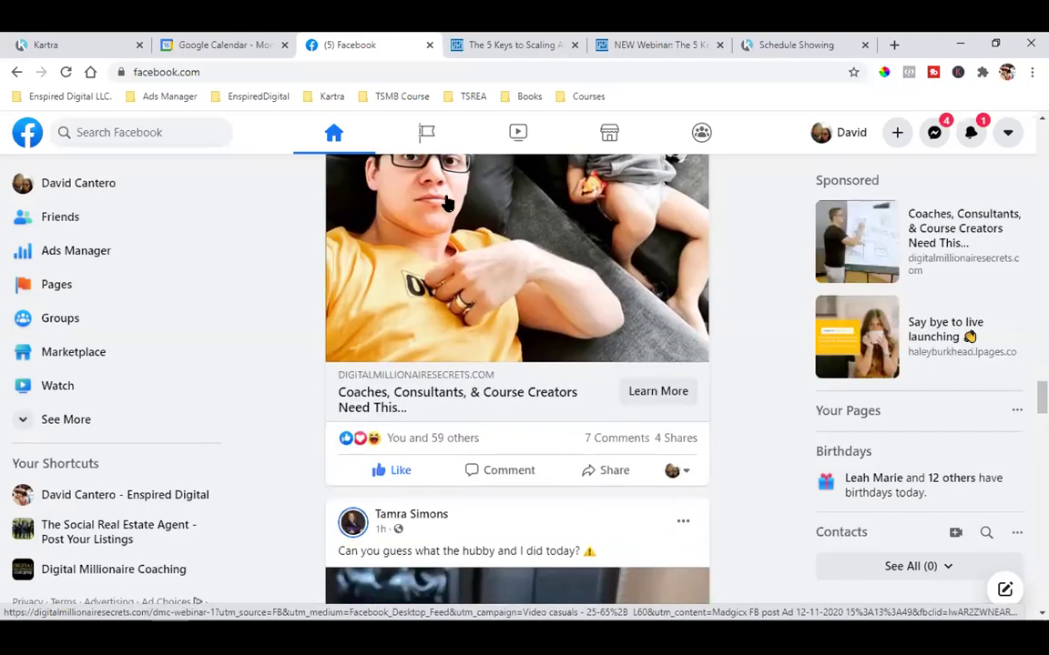
{"action": "left_click", "coordinate": [465, 44]}
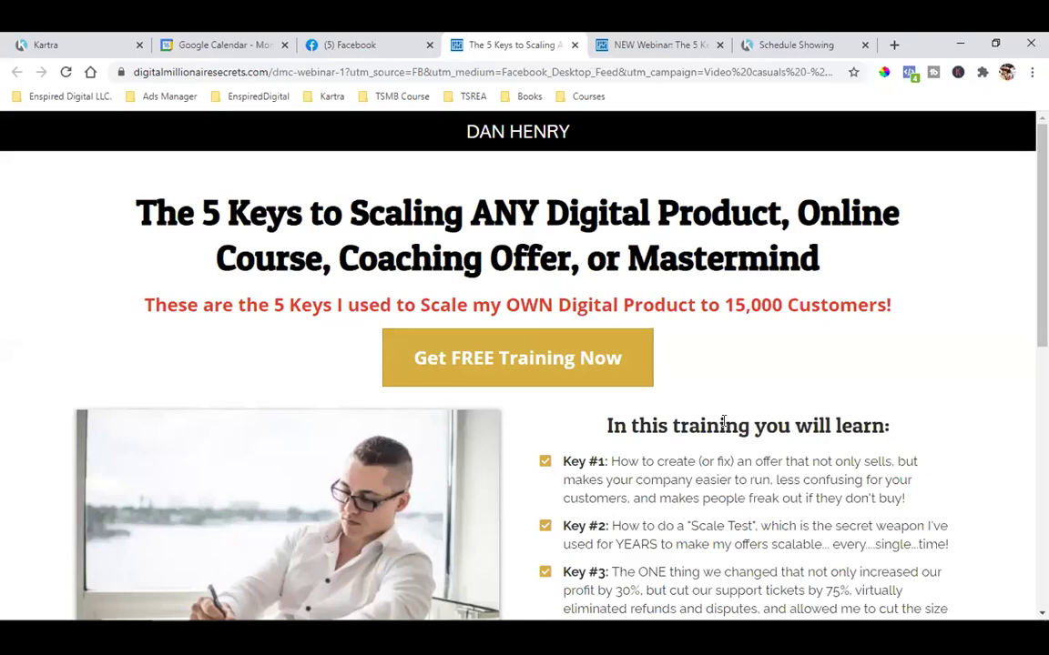
{"action": "left_click", "coordinate": [510, 383]}
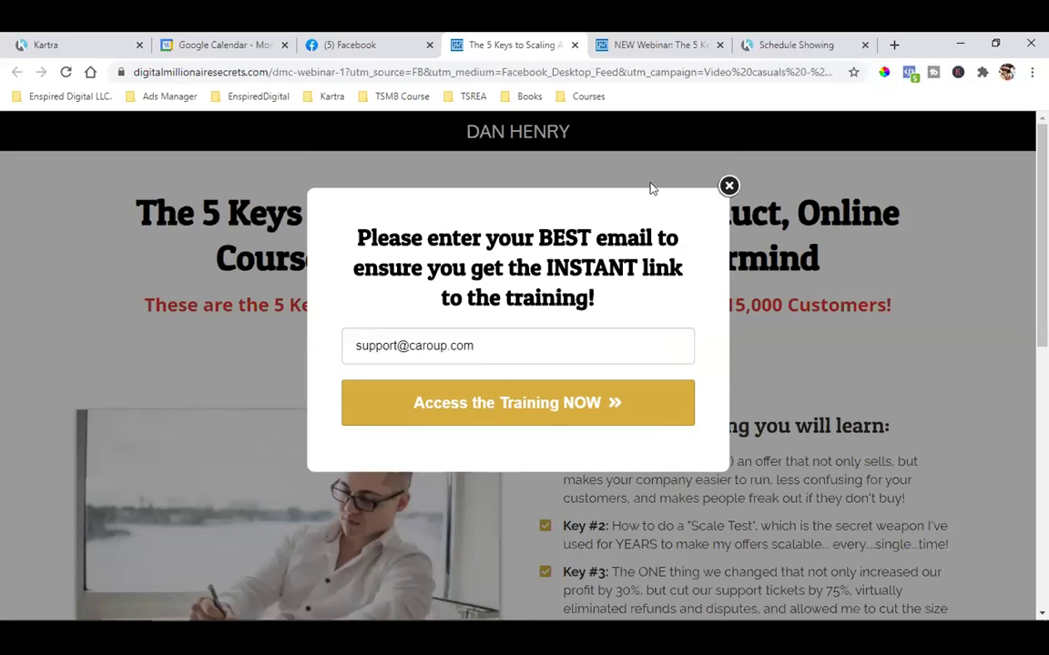
Close the signup popup and check the landing page's pixels in Pixel Helper after the signup click
{"action": "left_click", "coordinate": [729, 185]}
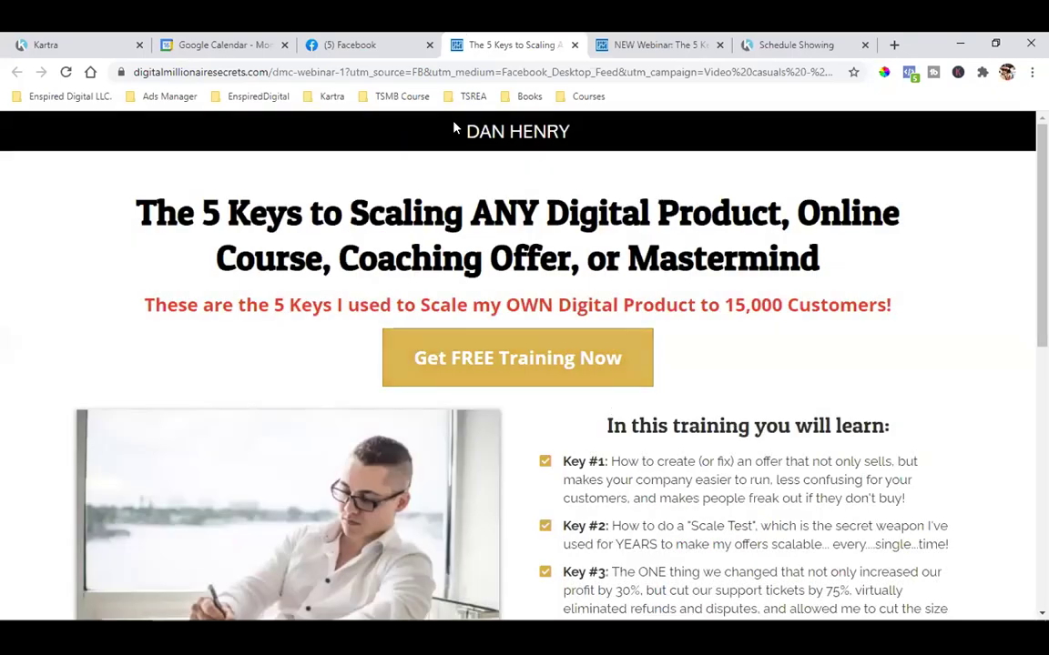
{"action": "left_click", "coordinate": [390, 40]}
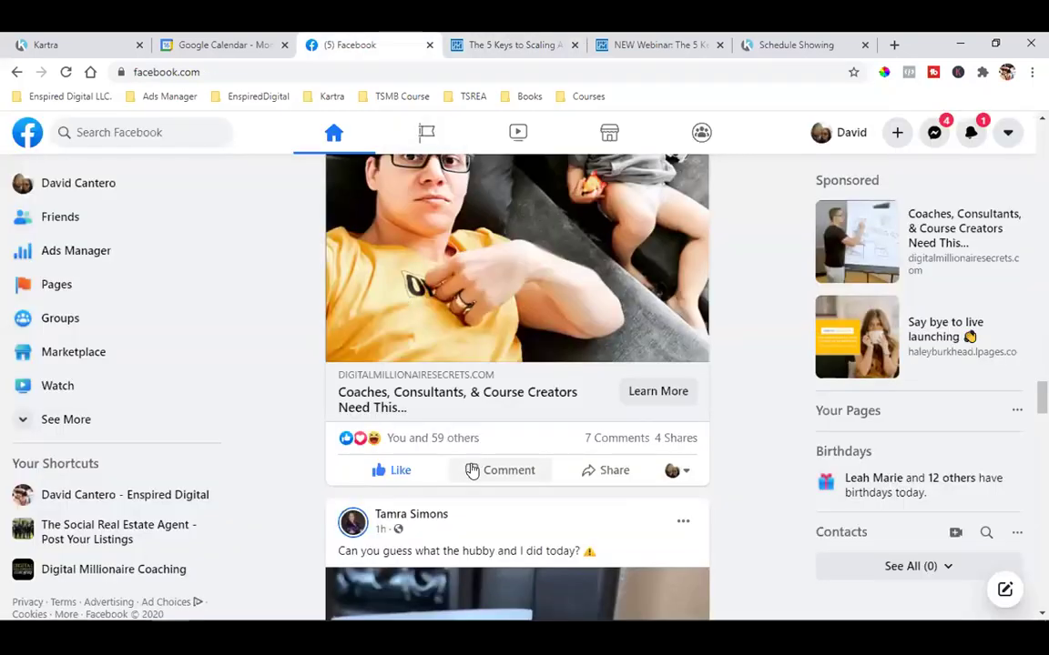
{"action": "left_click", "coordinate": [491, 39]}
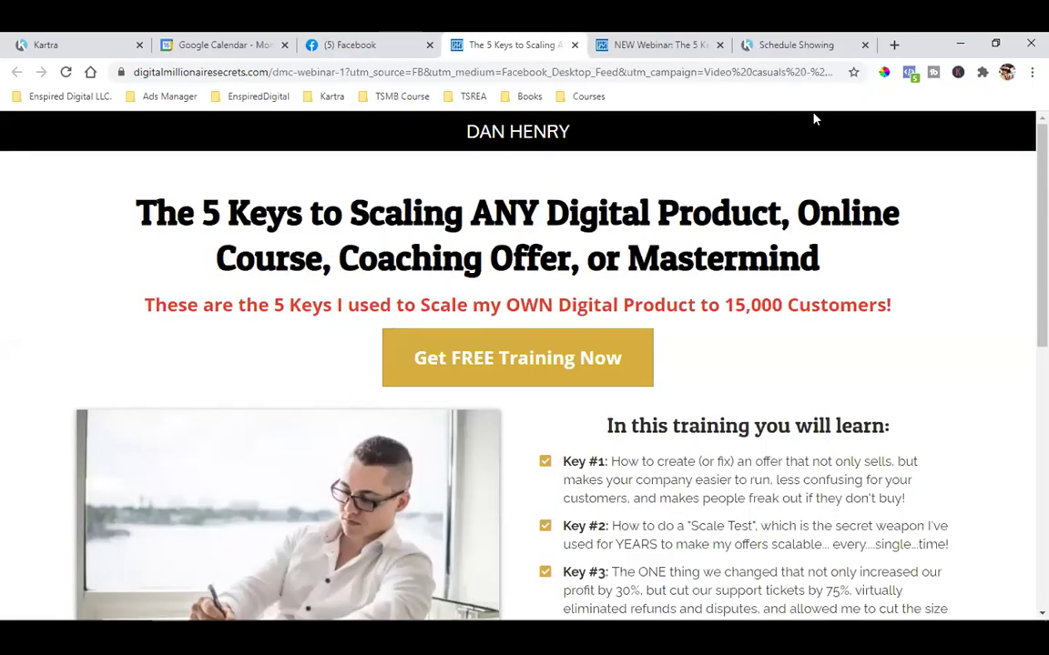
{"action": "left_click", "coordinate": [908, 72]}
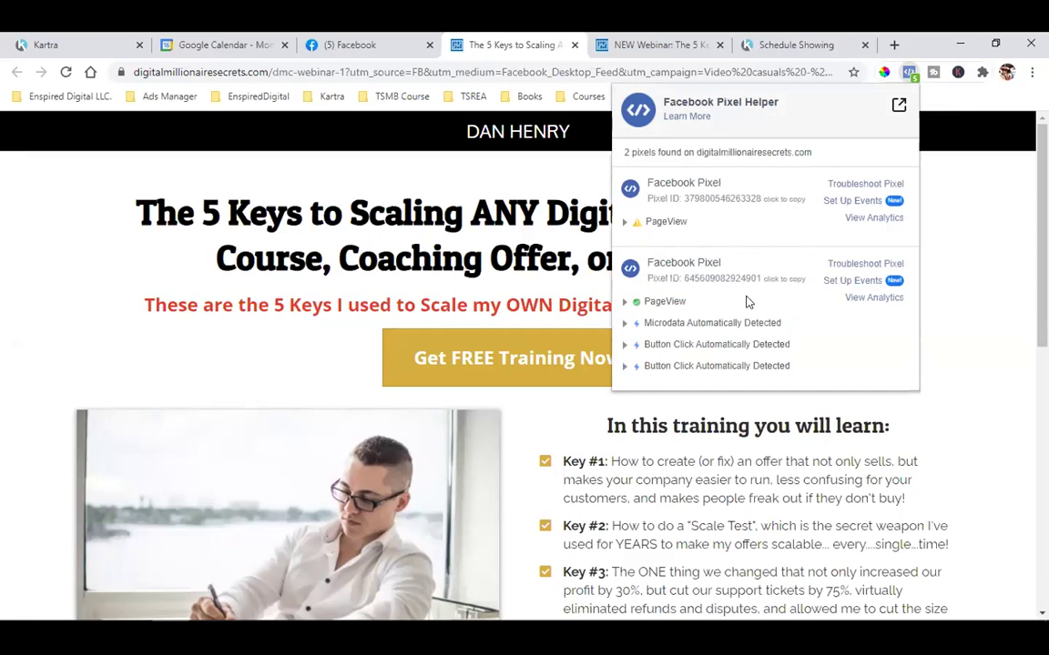
{"action": "left_click", "coordinate": [977, 260]}
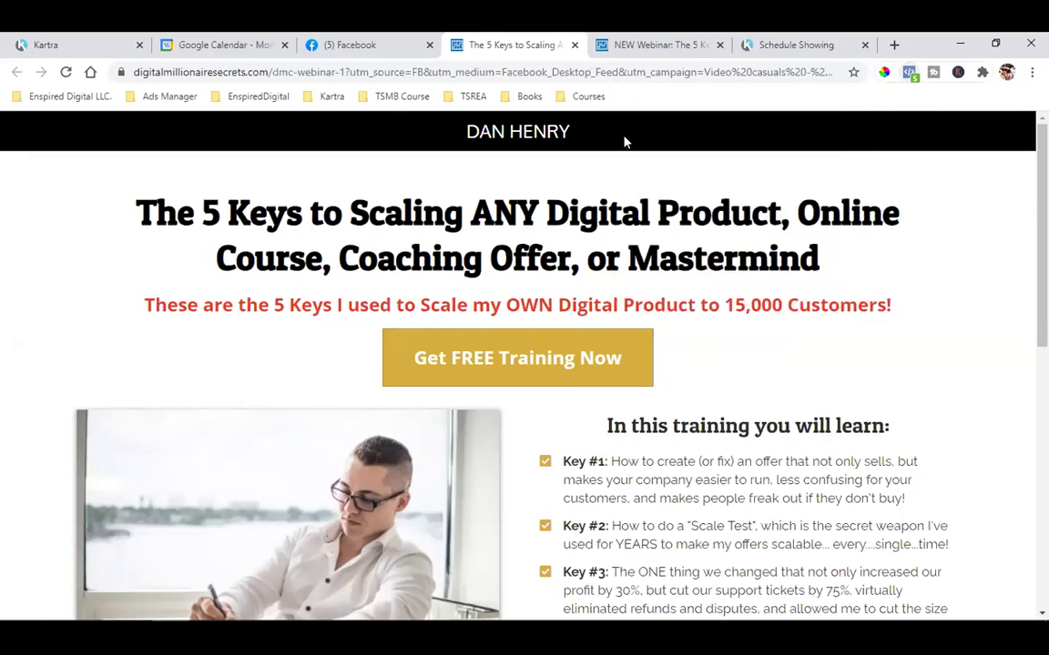
Revisit the Facebook feed, then open and close the landing page's free training signup popup
{"action": "left_click", "coordinate": [413, 47]}
{"action": "scroll", "coordinate": [562, 386], "scroll_direction": "up", "scroll_amount": 2}
{"action": "scroll", "coordinate": [562, 386], "scroll_direction": "down", "scroll_amount": 2}
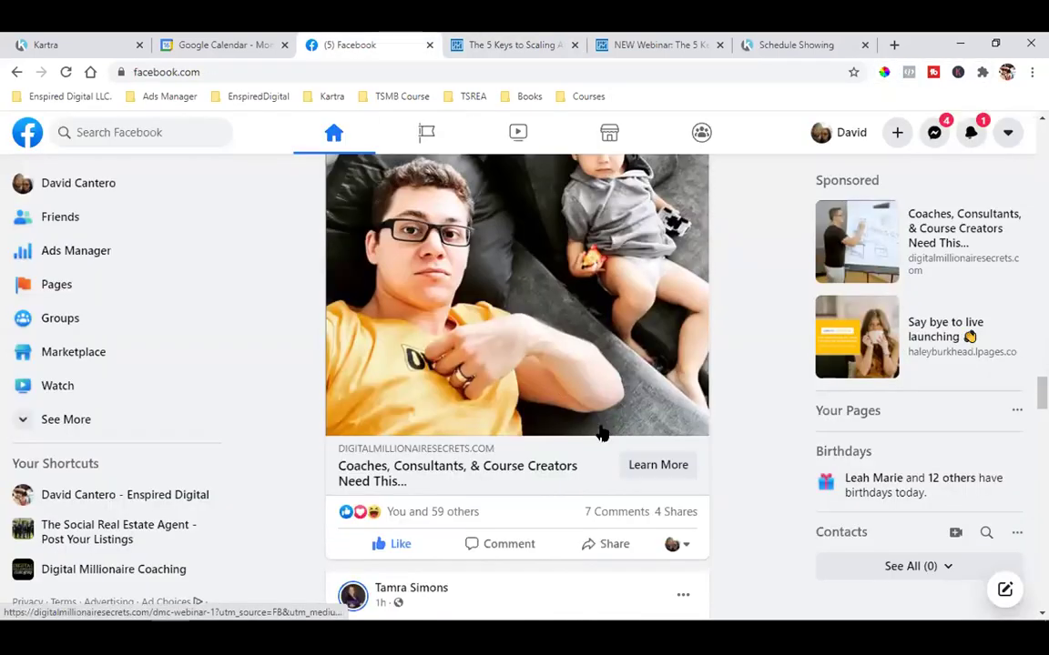
{"action": "left_click", "coordinate": [519, 42]}
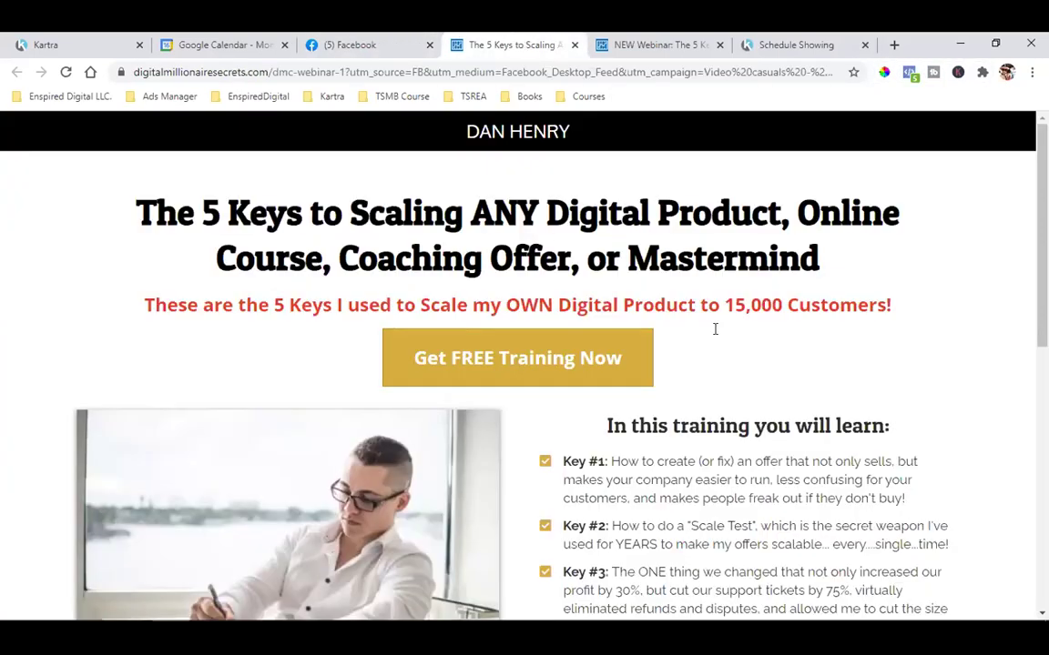
{"action": "left_click", "coordinate": [619, 381]}
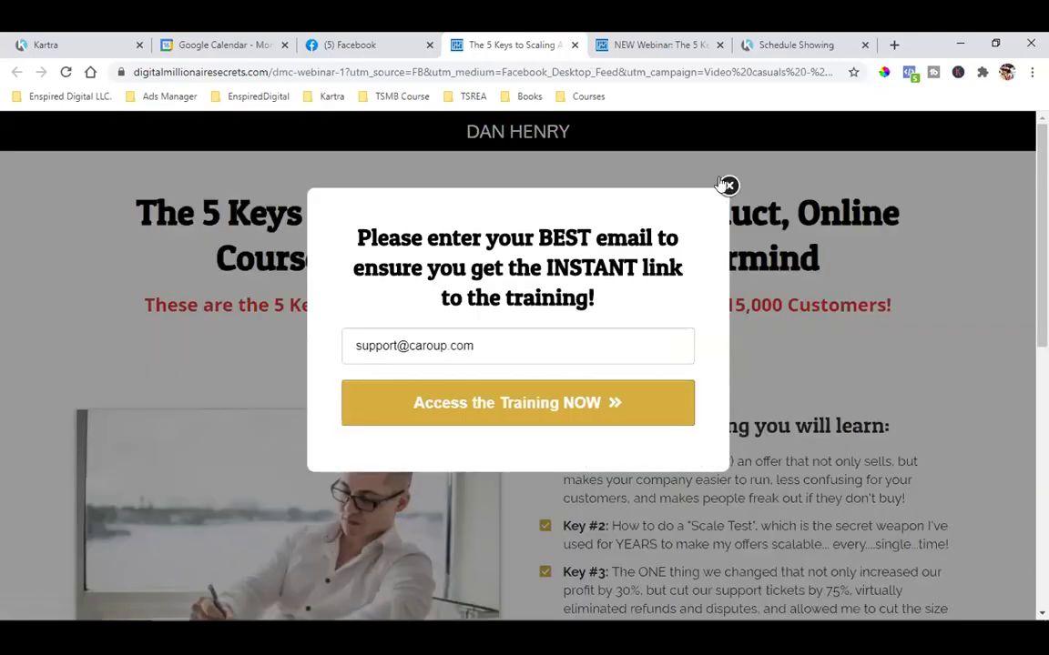
{"action": "left_click", "coordinate": [728, 186]}
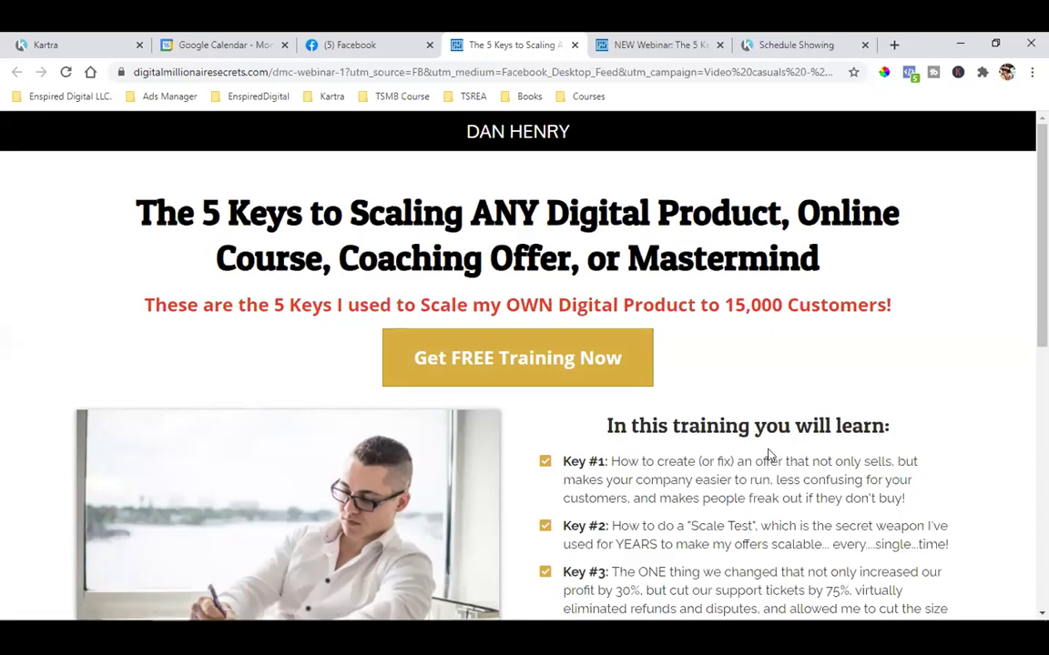
Back on the landing page, highlight the red subheading and review the detected pixels again
{"action": "left_click", "coordinate": [373, 41]}
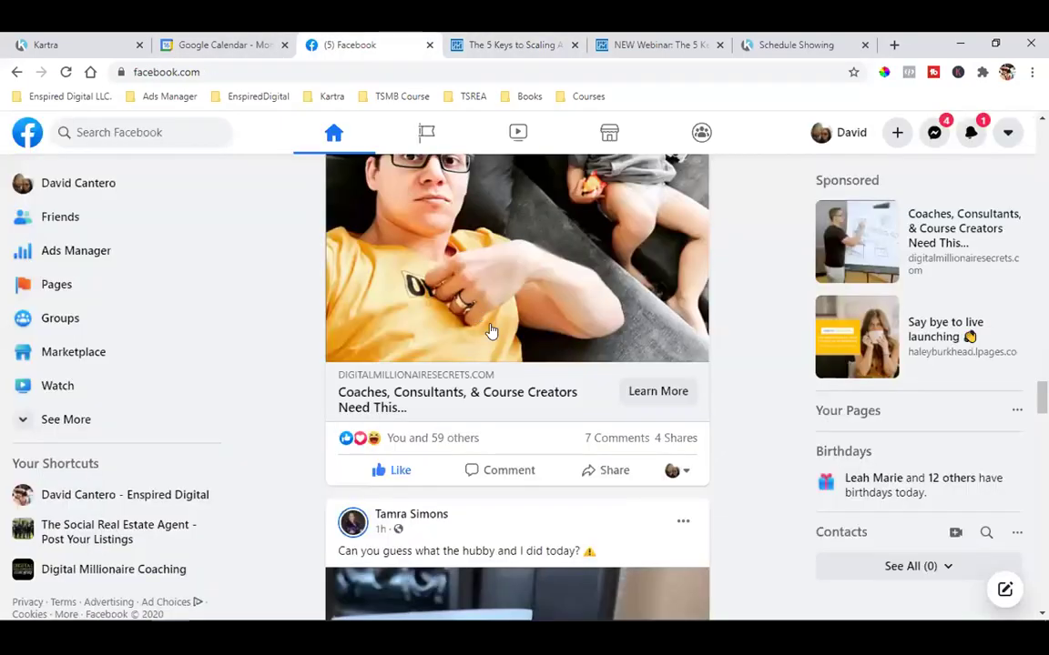
{"action": "left_click", "coordinate": [496, 40]}
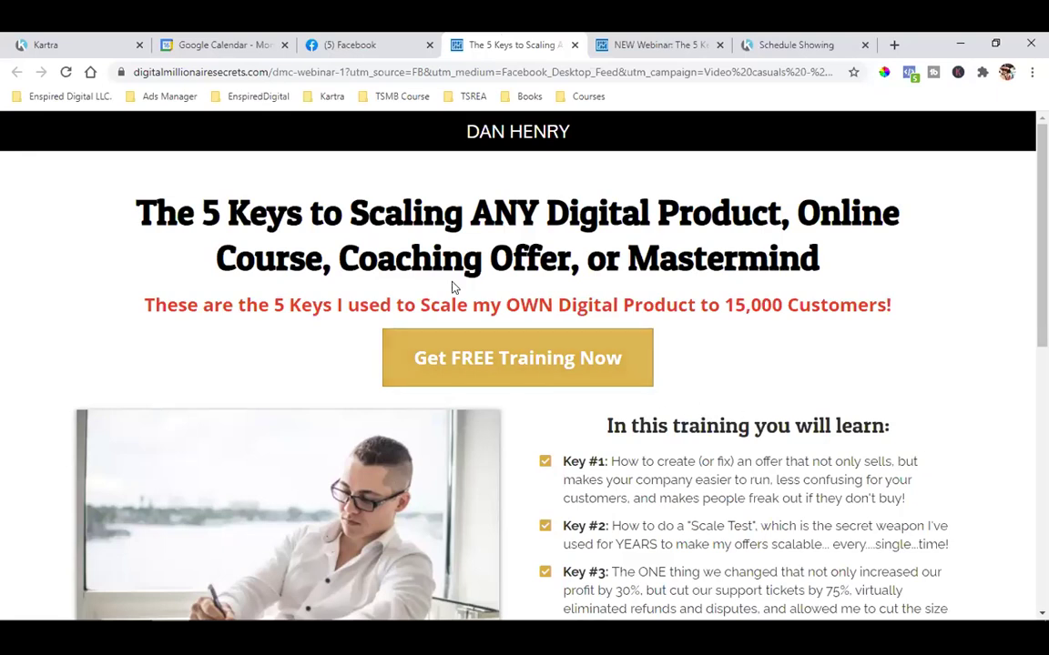
{"action": "triple_click", "coordinate": [819, 297]}
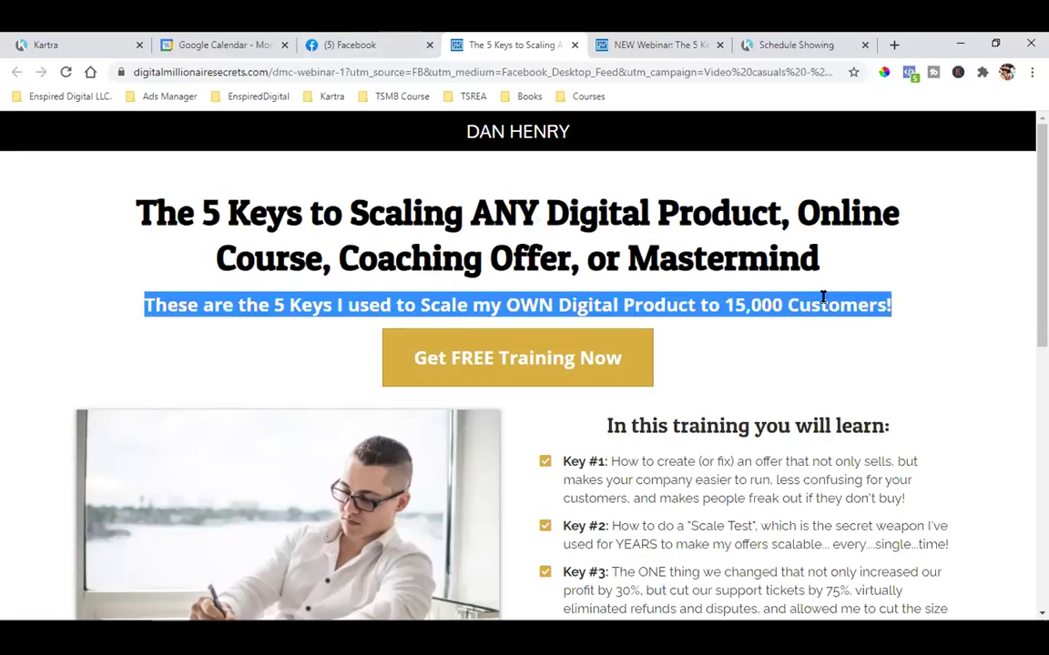
{"action": "left_click", "coordinate": [822, 297]}
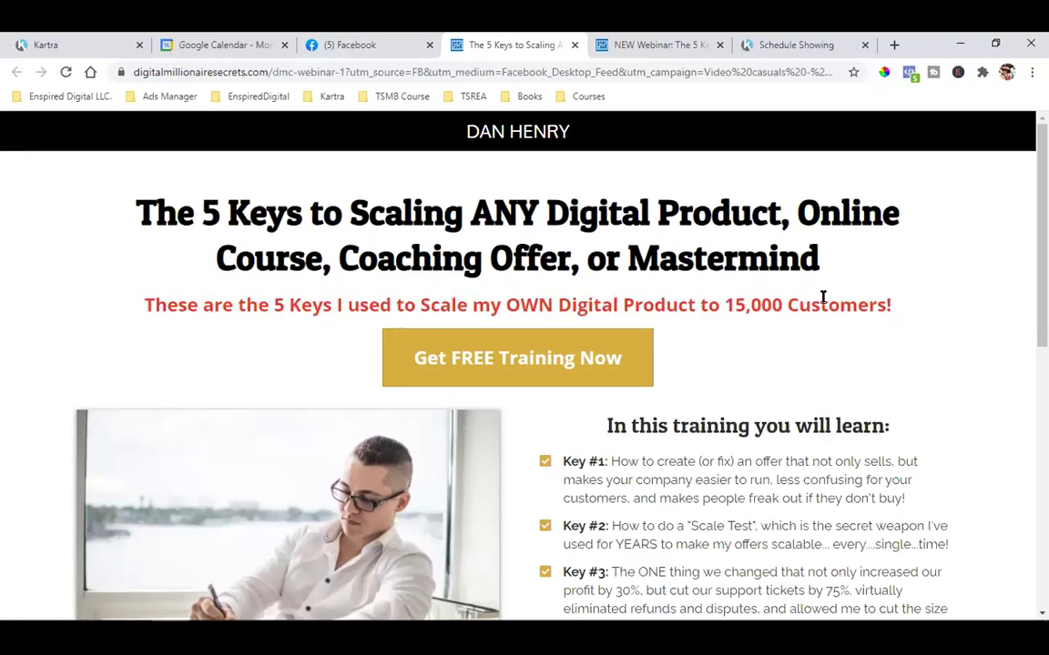
{"action": "left_click", "coordinate": [909, 75]}
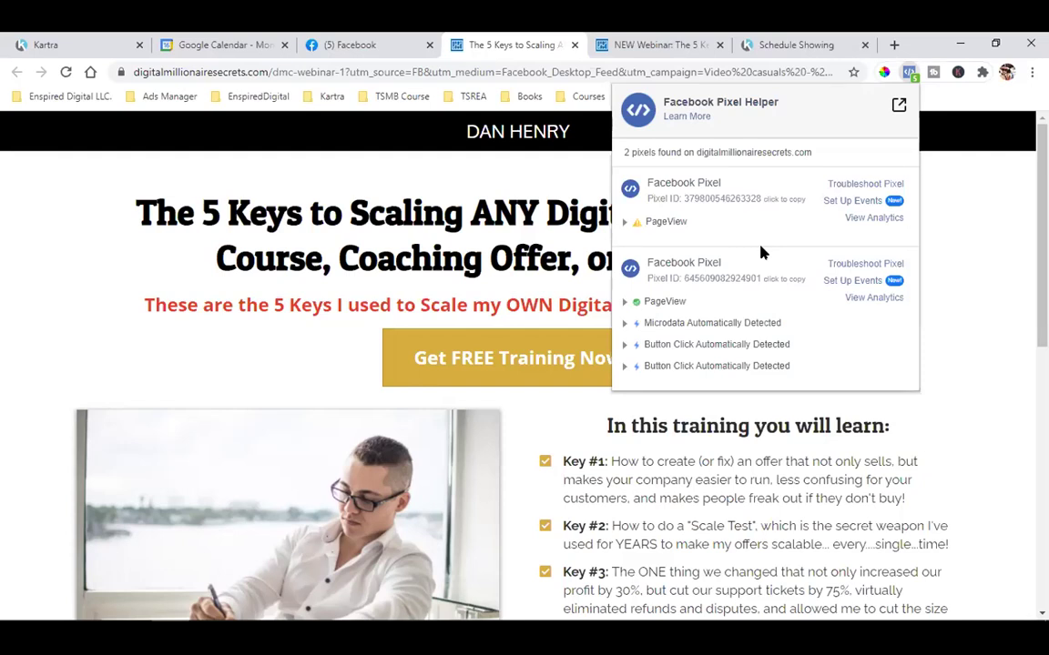
{"action": "left_click", "coordinate": [946, 248]}
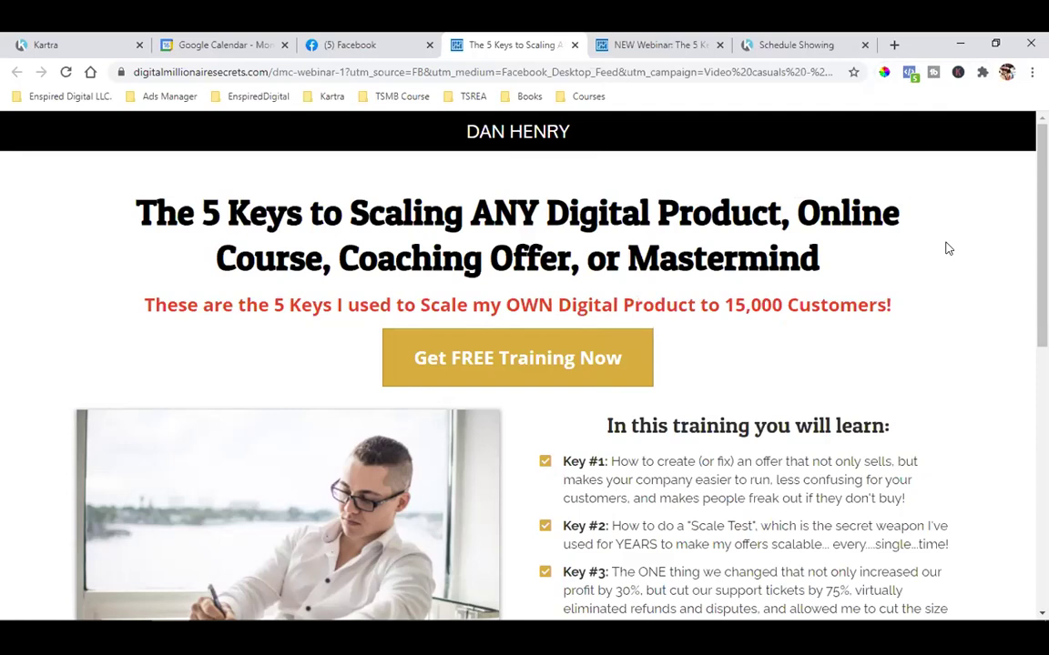
Reopen and close the pixel report, then return to the 5 Keys to Scaling page via the feed
{"action": "left_click", "coordinate": [909, 72]}
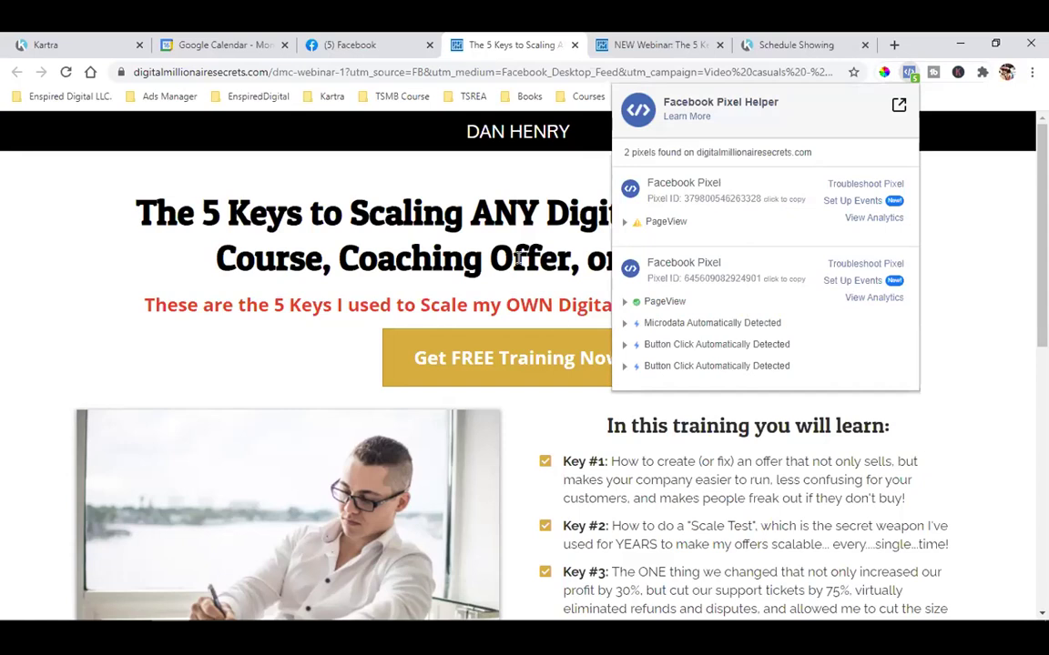
{"action": "left_click", "coordinate": [464, 229]}
{"action": "left_click", "coordinate": [369, 41]}
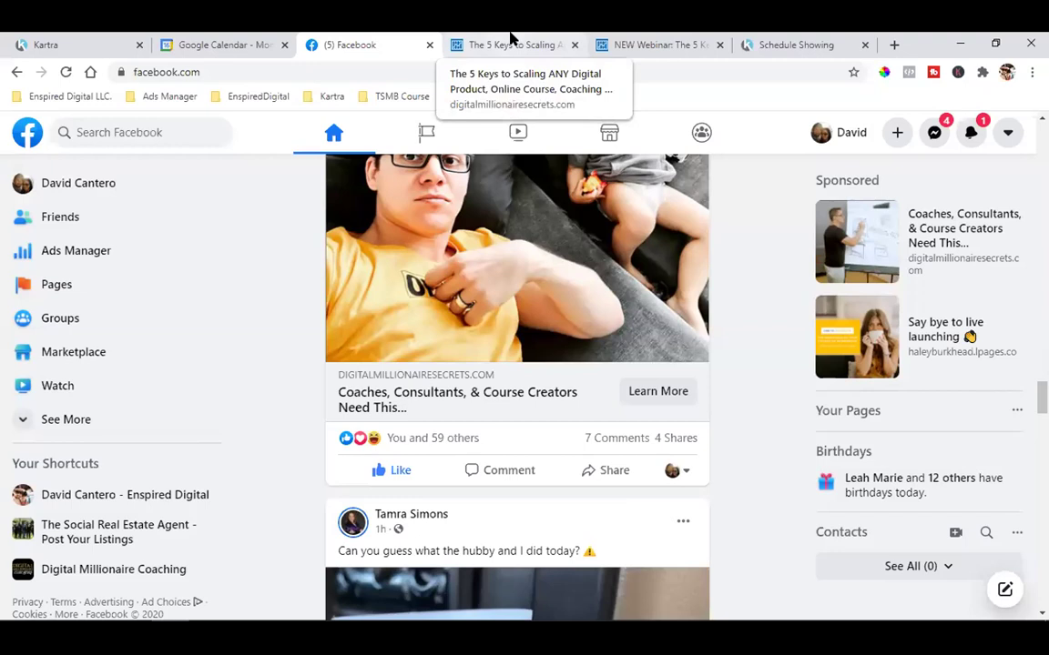
{"action": "left_click", "coordinate": [513, 43]}
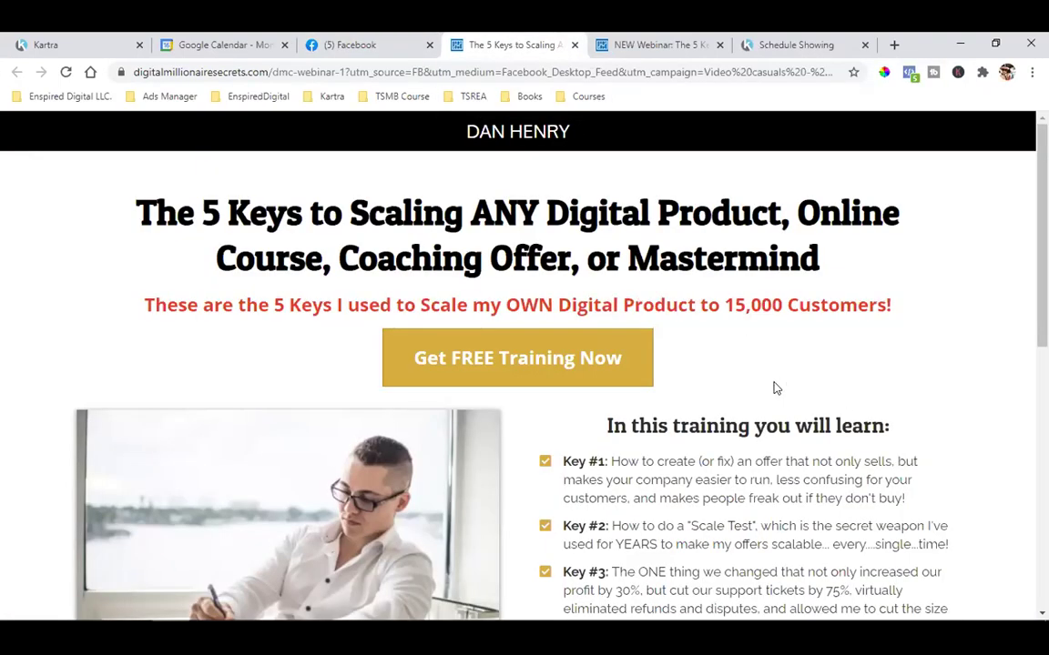
Click Get FREE Training Now, dismiss the sign-up form, and switch to the NEW Webinar page
{"action": "left_click", "coordinate": [500, 355]}
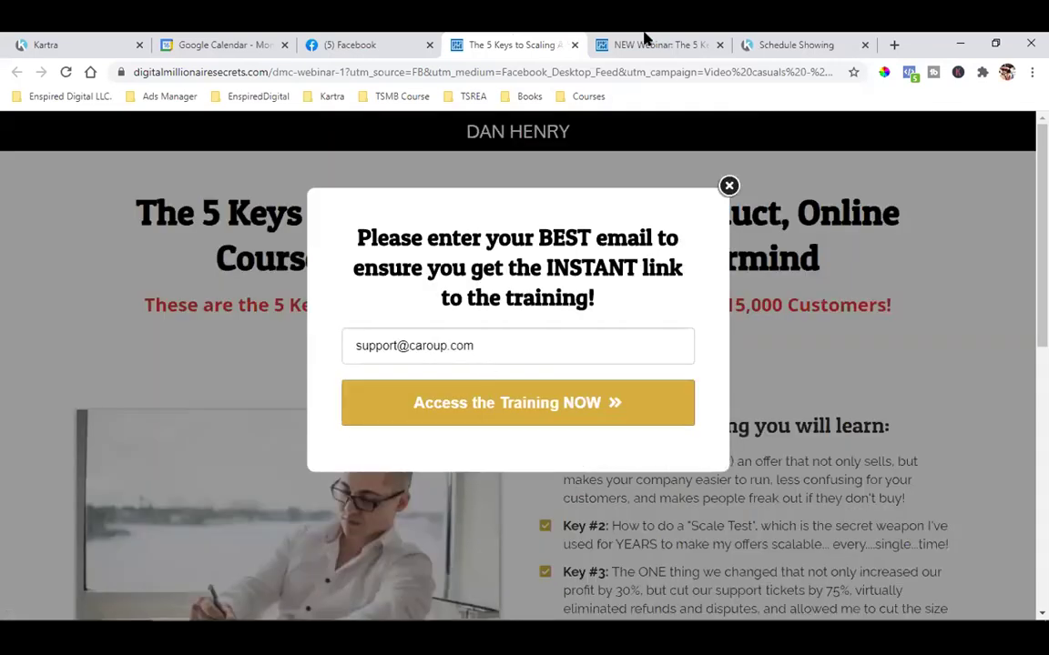
{"action": "left_click", "coordinate": [644, 41]}
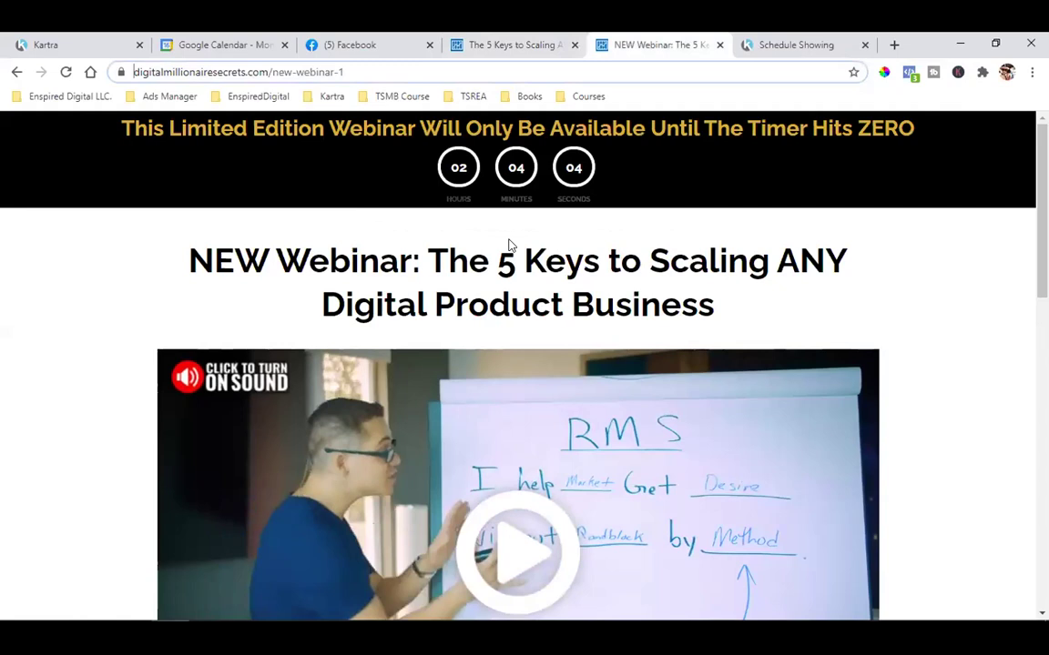
{"action": "left_click", "coordinate": [547, 43]}
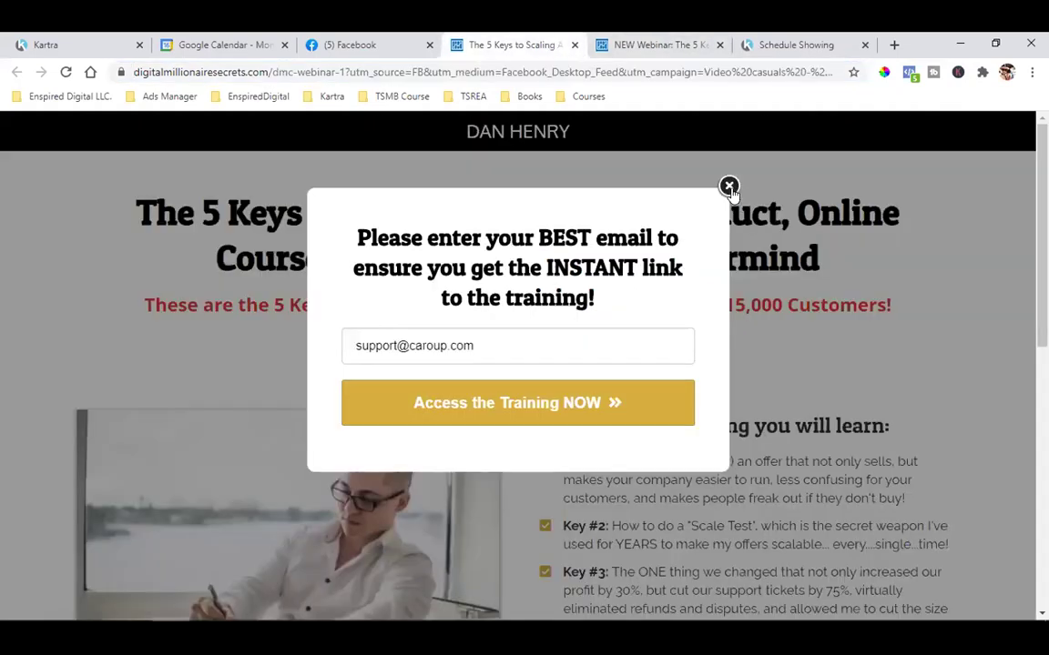
{"action": "left_click", "coordinate": [730, 186]}
{"action": "left_click", "coordinate": [626, 43]}
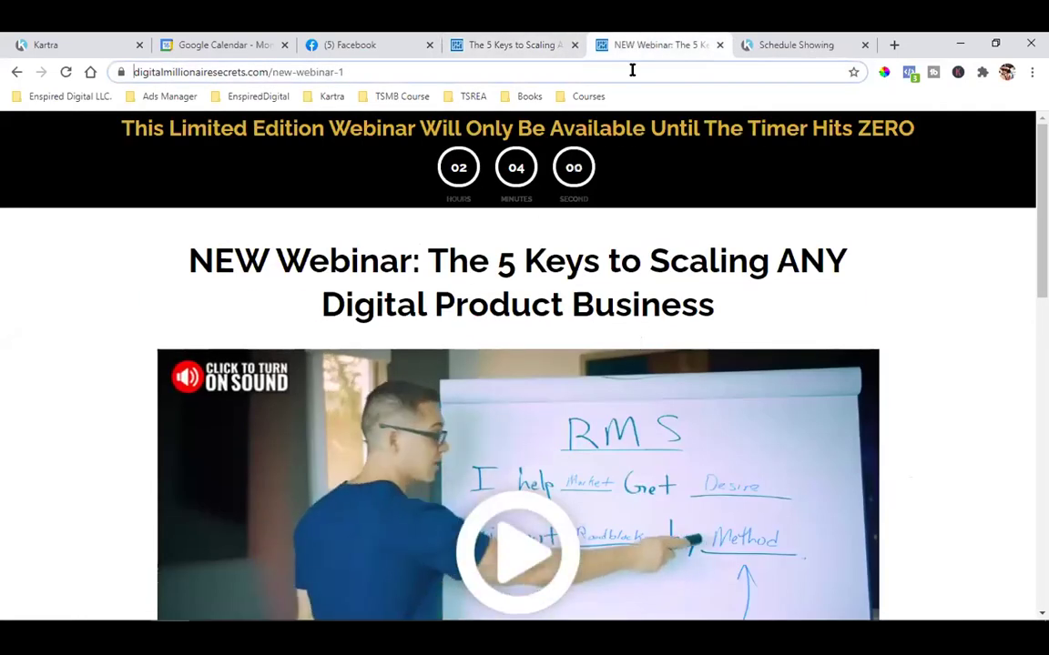
Check the NEW Webinar page's pixels, highlight its address, and show the two PageView pixels
{"action": "left_click", "coordinate": [910, 74]}
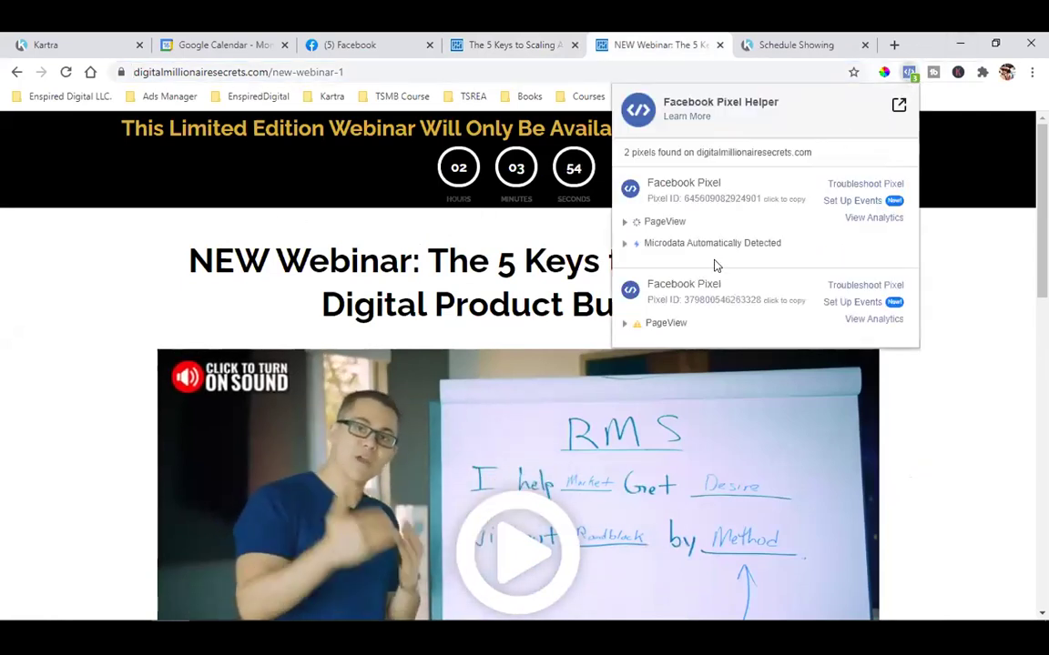
{"action": "left_click", "coordinate": [1002, 278]}
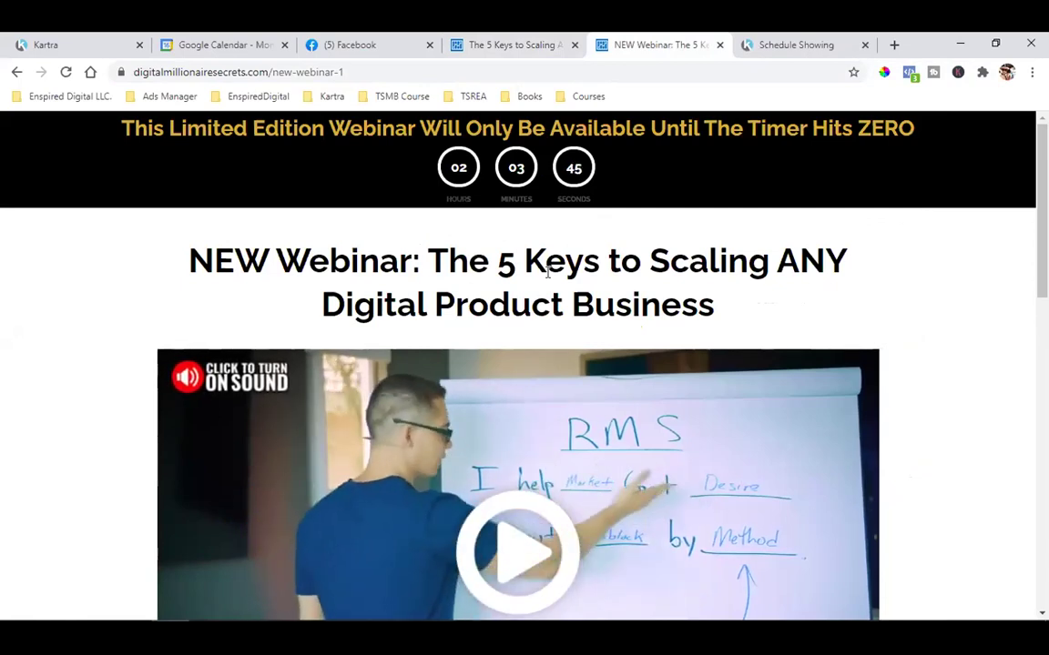
{"action": "left_click", "coordinate": [256, 73]}
{"action": "left_click_drag", "start_coordinate": [168, 72], "coordinate": [406, 71]}
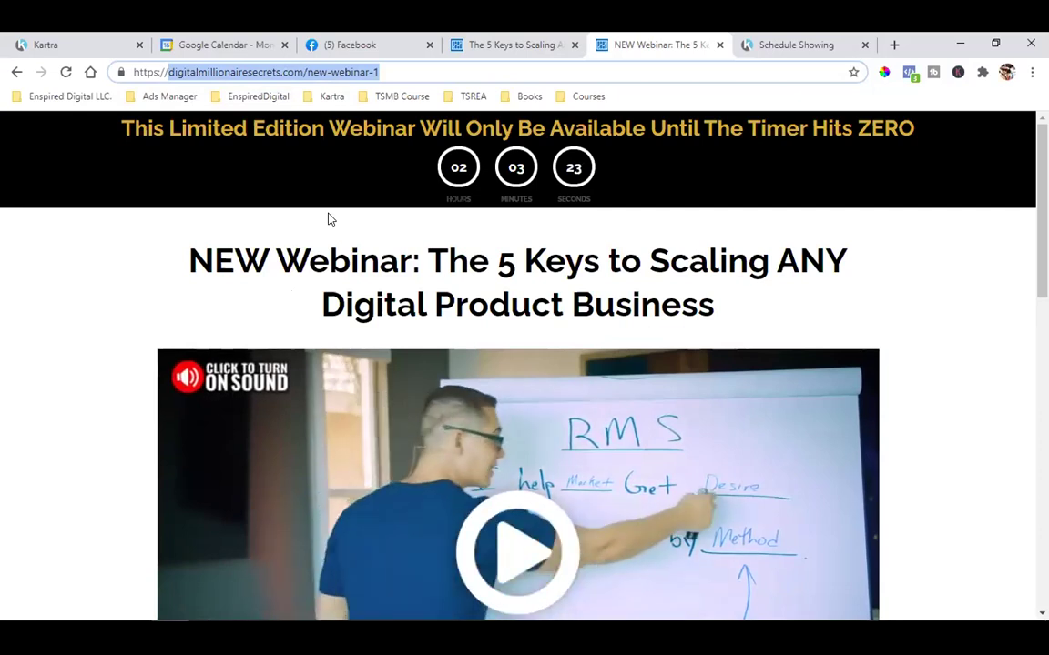
{"action": "left_click", "coordinate": [909, 72]}
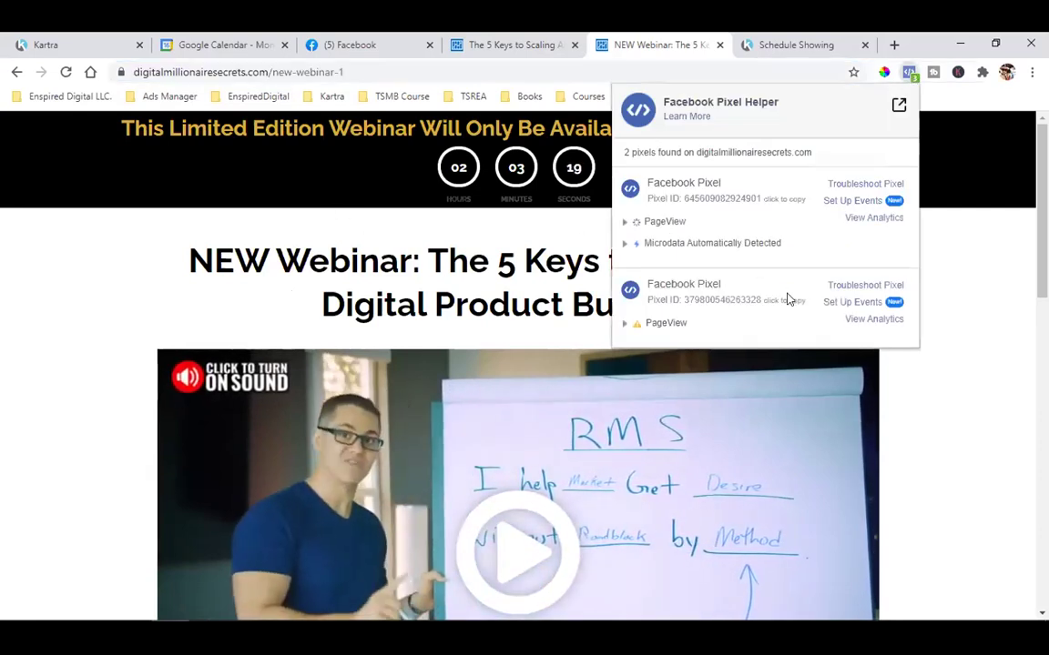
{"action": "left_click", "coordinate": [938, 253]}
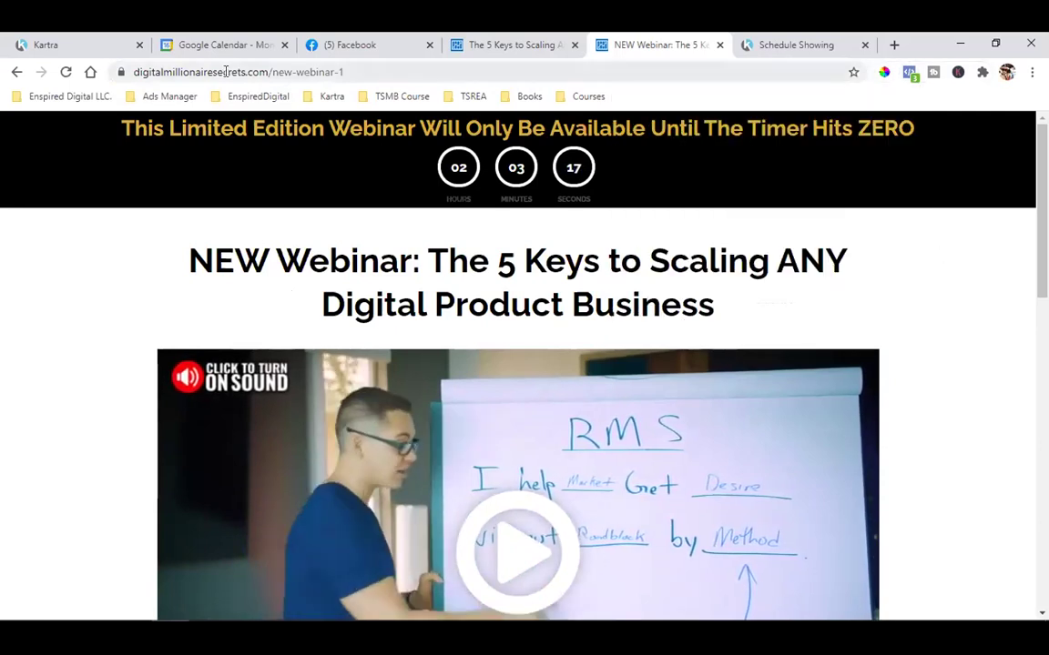
{"action": "left_click", "coordinate": [259, 73]}
{"action": "left_click", "coordinate": [264, 72]}
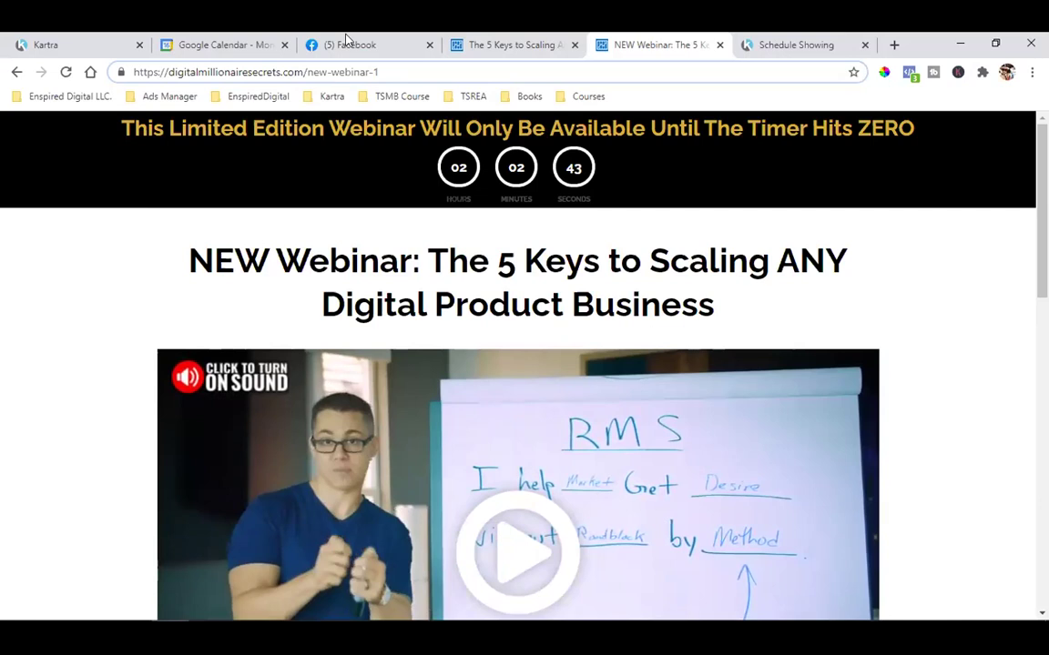
{"action": "left_click_drag", "start_coordinate": [168, 72], "coordinate": [435, 74]}
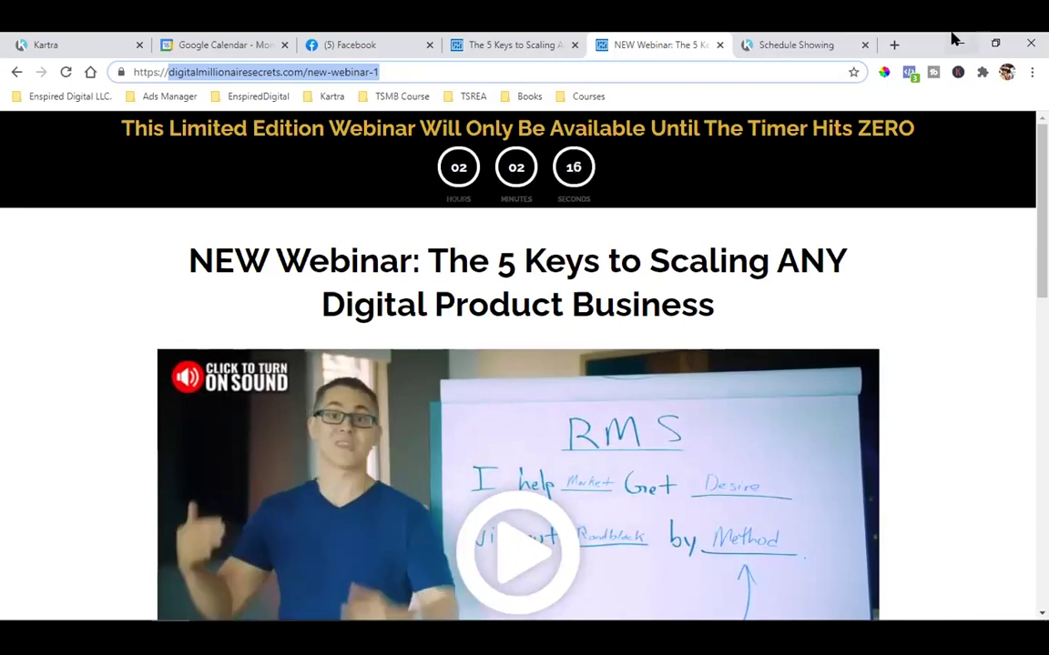
{"action": "left_click", "coordinate": [392, 44]}
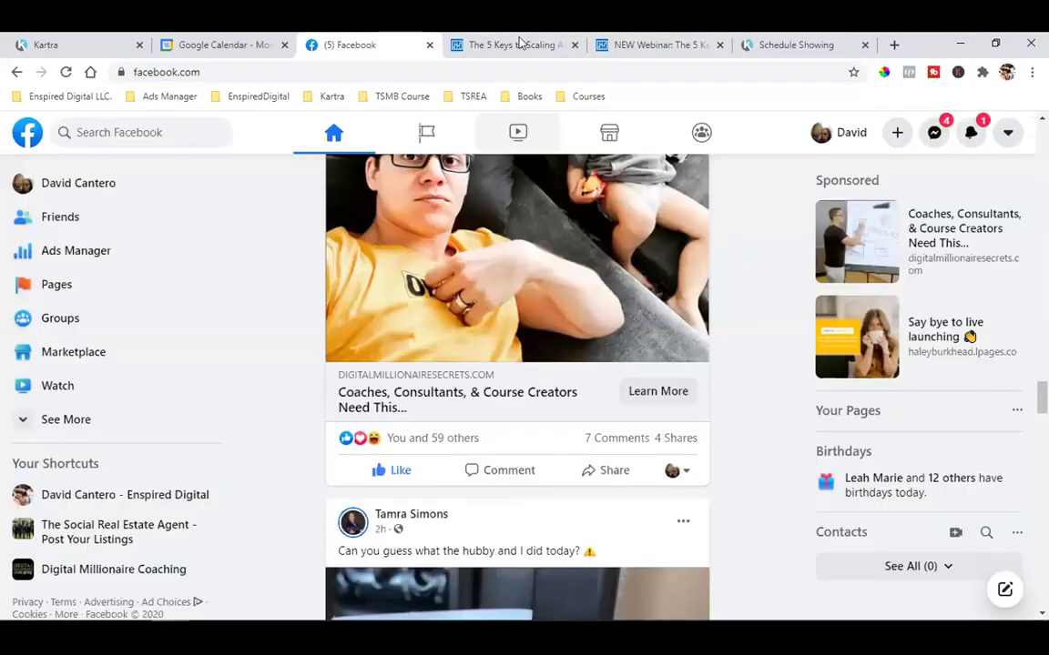
{"action": "left_click", "coordinate": [516, 44]}
{"action": "left_click", "coordinate": [499, 352]}
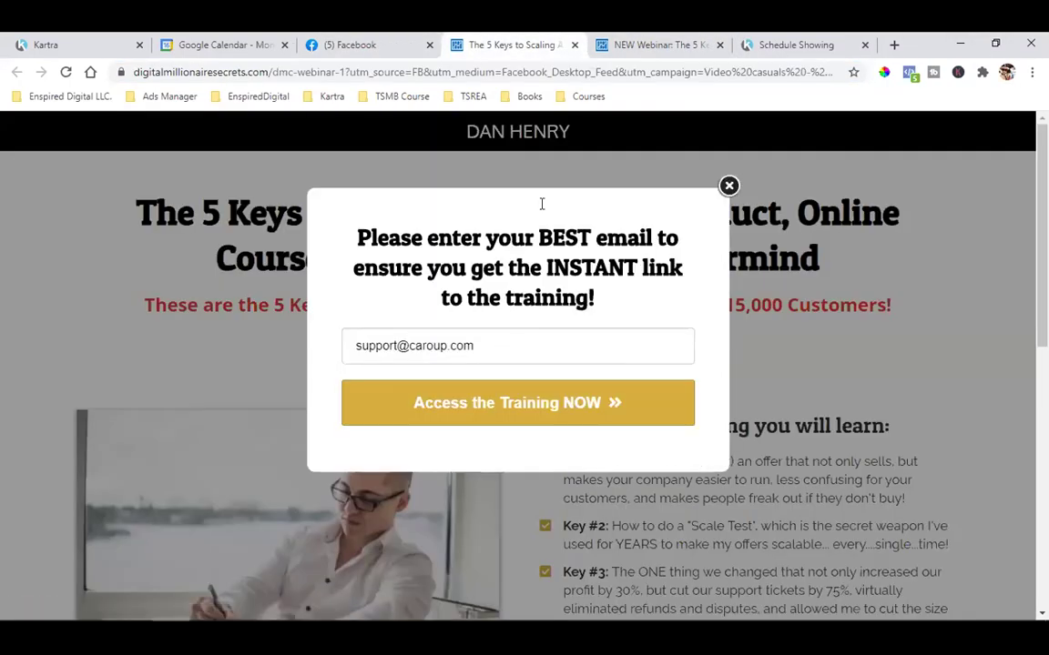
{"action": "left_click", "coordinate": [655, 43]}
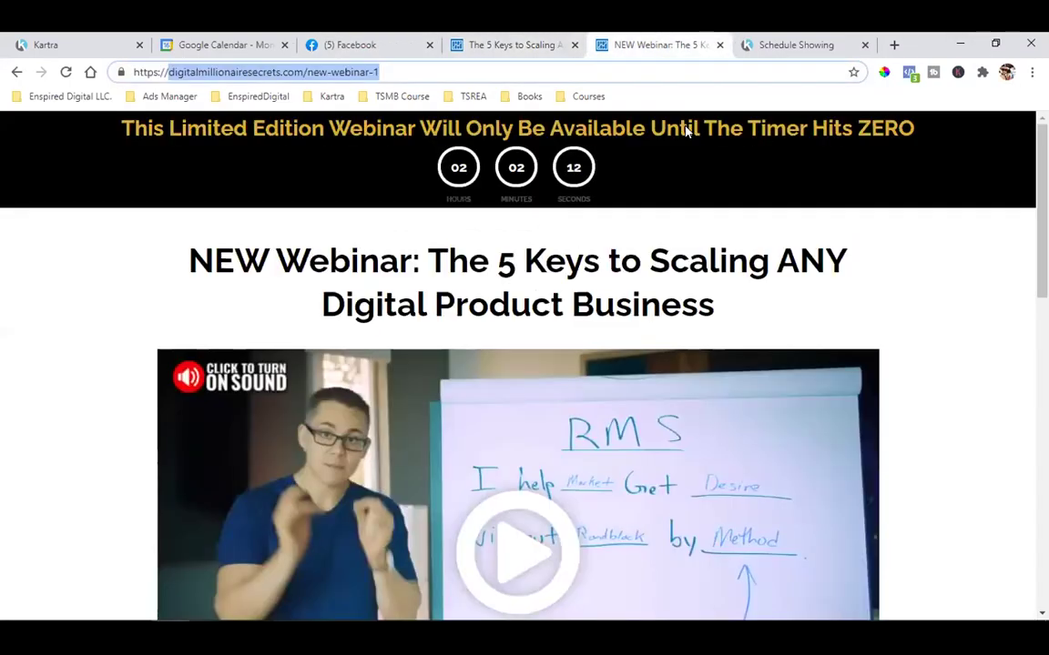
{"action": "left_click", "coordinate": [909, 72]}
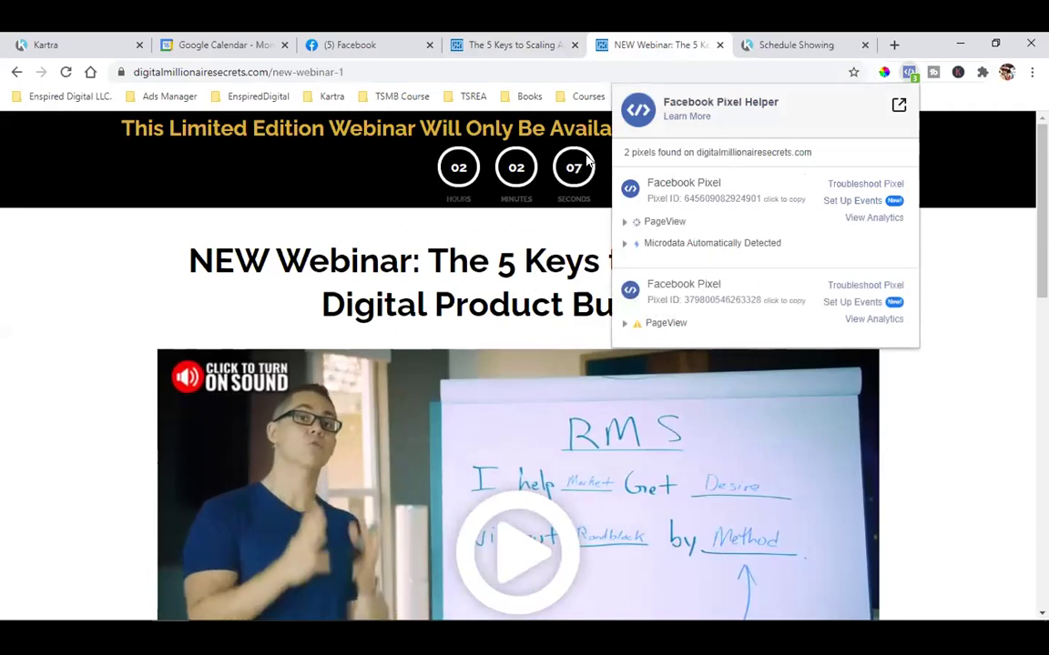
{"action": "left_click", "coordinate": [309, 71]}
{"action": "left_click", "coordinate": [164, 71]}
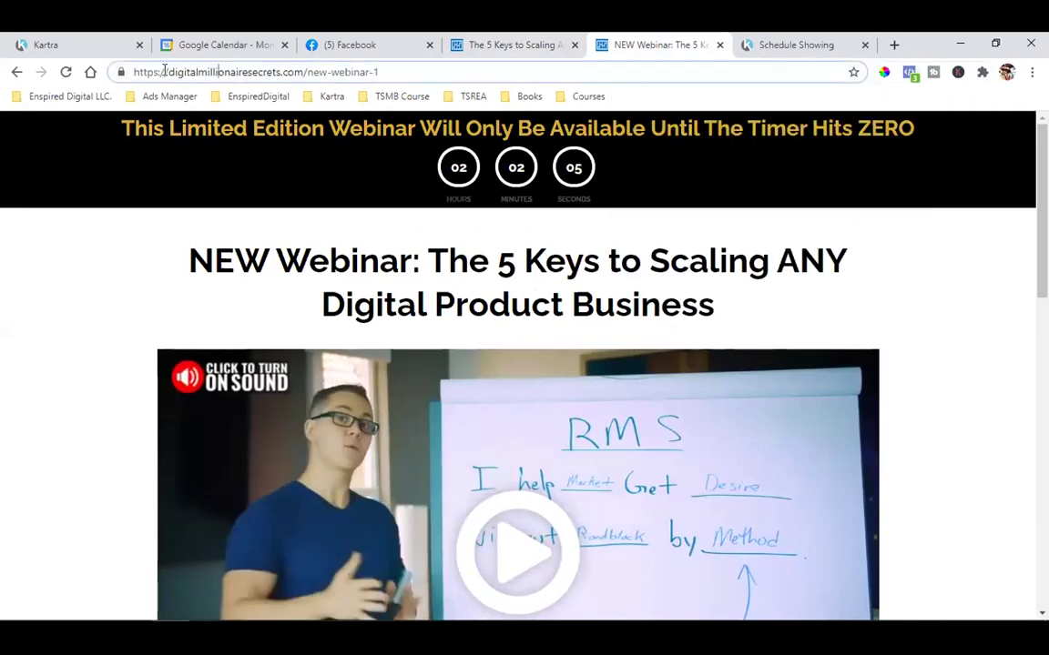
{"action": "left_click_drag", "start_coordinate": [165, 71], "coordinate": [380, 73]}
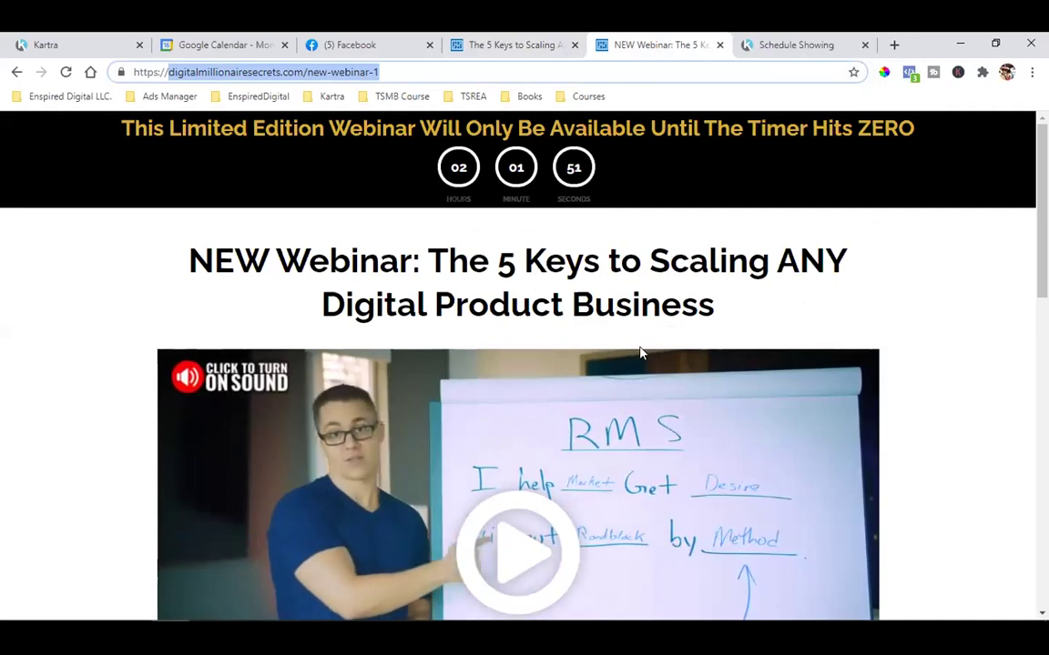
{"action": "left_click", "coordinate": [845, 298]}
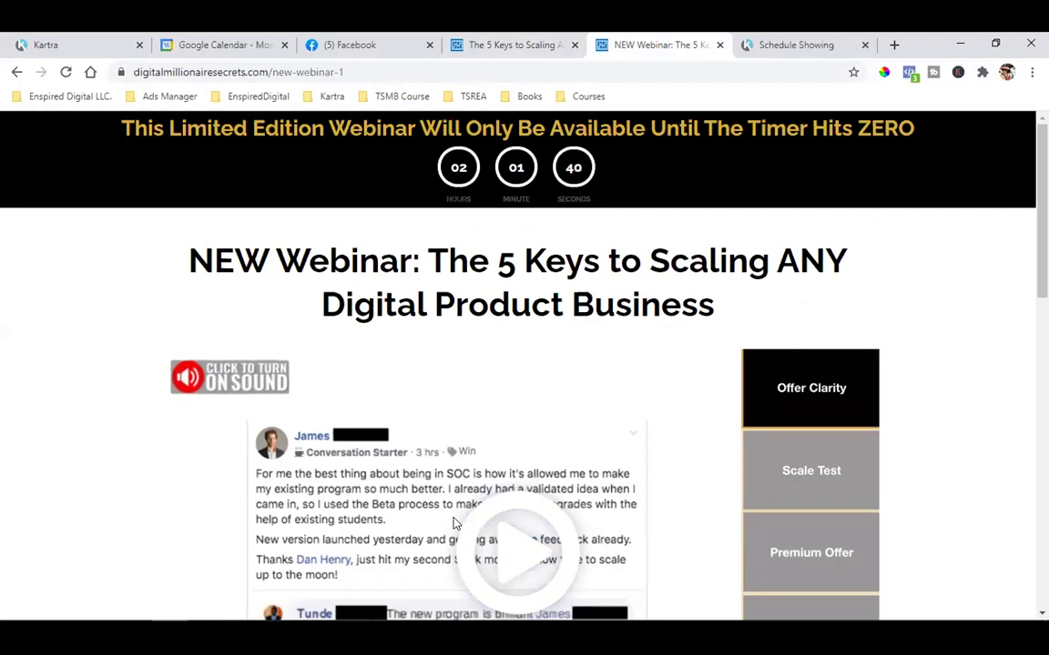
Scroll the webinar page to the free-call booking section and back, then switch to Schedule Showing
{"action": "scroll", "coordinate": [732, 451], "scroll_direction": "down", "scroll_amount": 12}
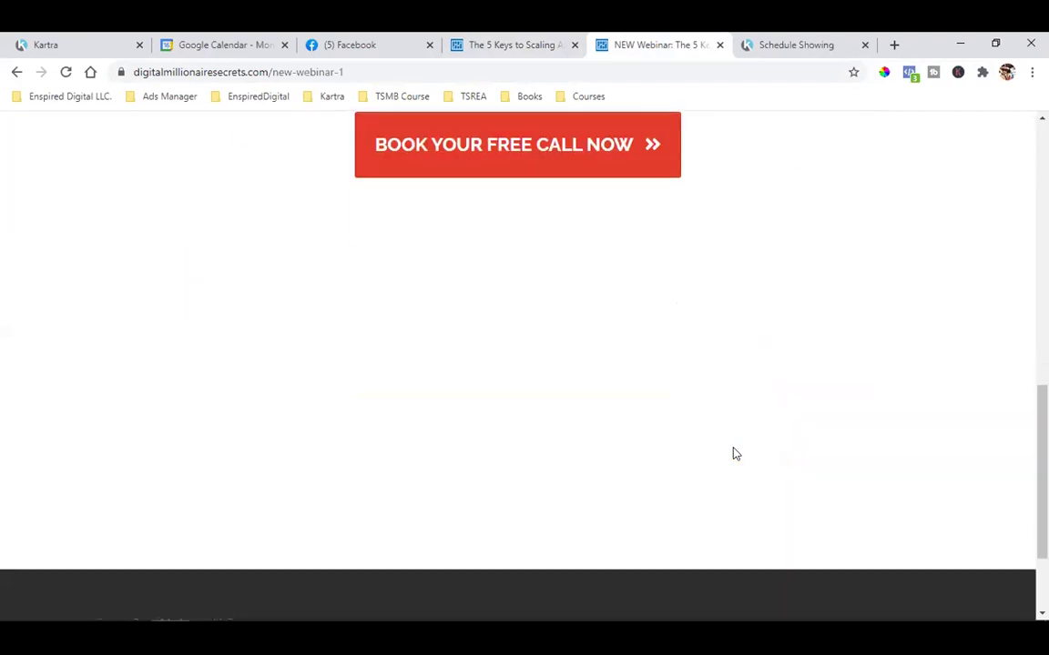
{"action": "scroll", "coordinate": [733, 453], "scroll_direction": "up", "scroll_amount": 4}
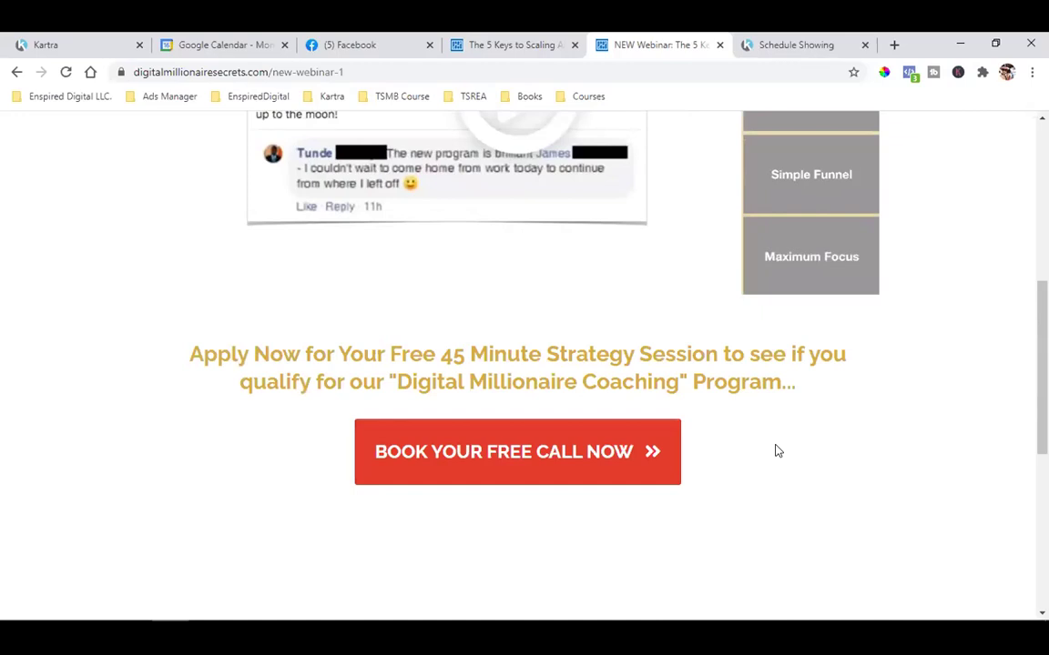
{"action": "scroll", "coordinate": [778, 451], "scroll_direction": "up", "scroll_amount": 5}
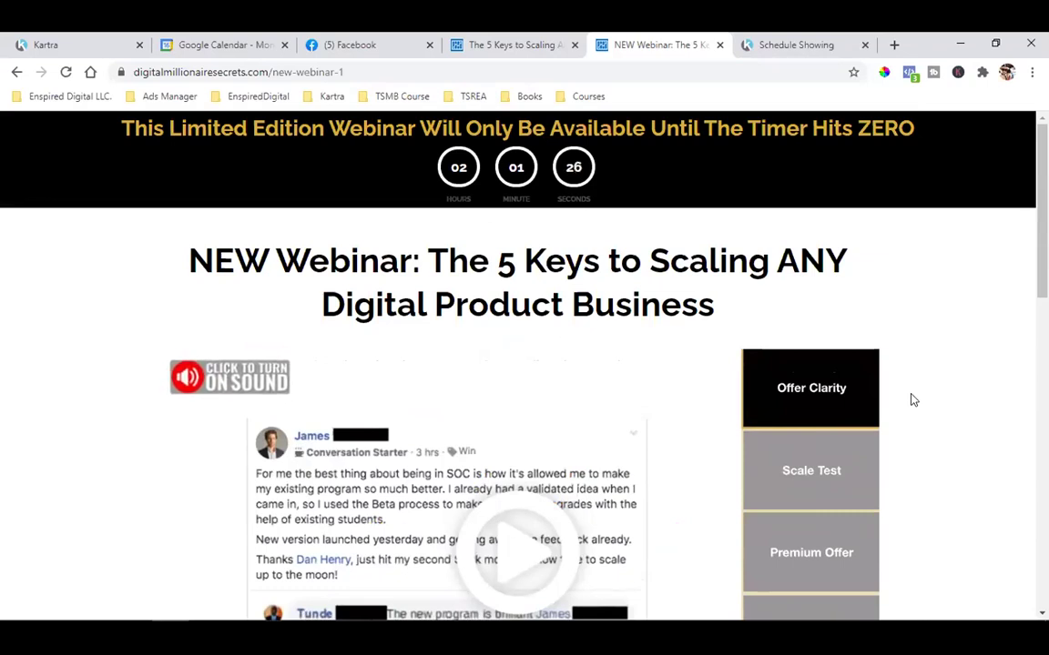
{"action": "scroll", "coordinate": [913, 401], "scroll_direction": "down", "scroll_amount": 3}
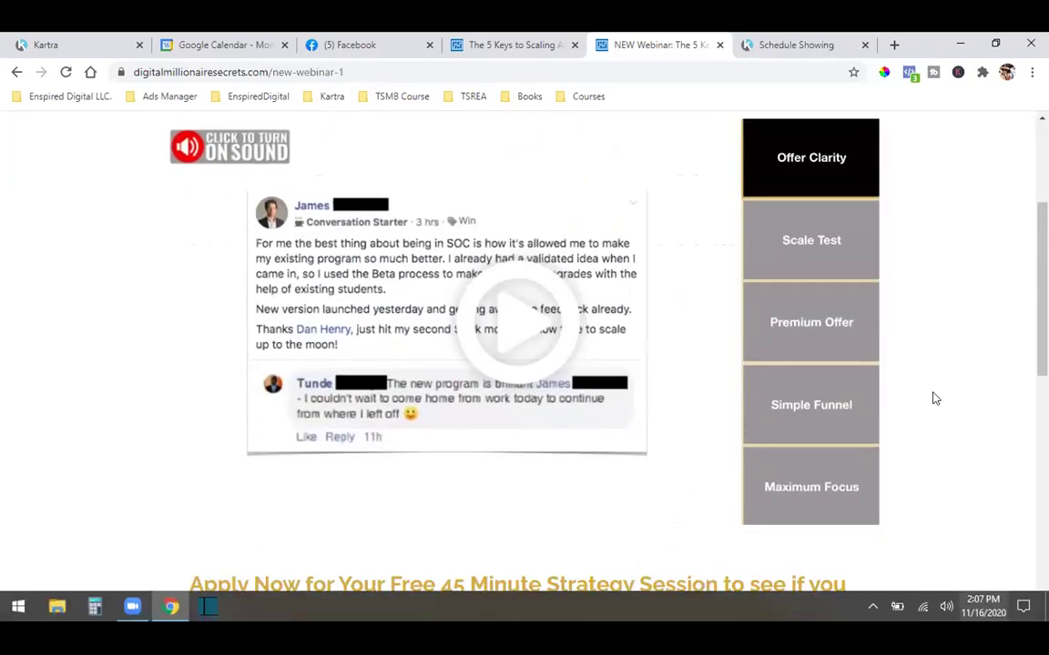
{"action": "left_click", "coordinate": [774, 42]}
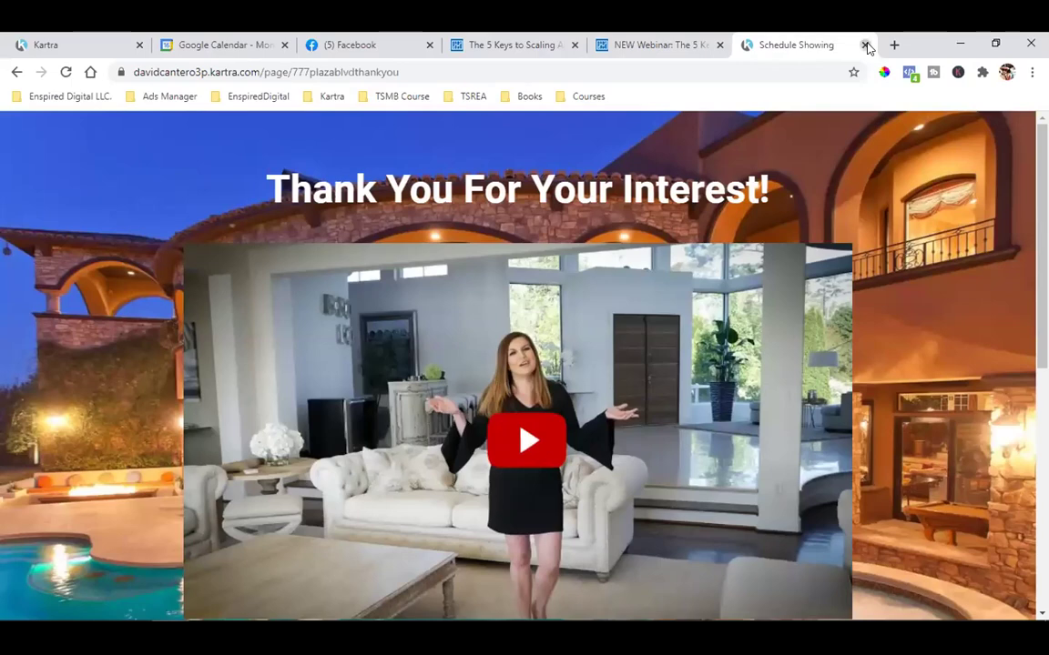
Close the Schedule Showing, NEW Webinar and 5 Keys to Scaling tabs one after another
{"action": "left_click", "coordinate": [866, 44]}
{"action": "left_click", "coordinate": [866, 45]}
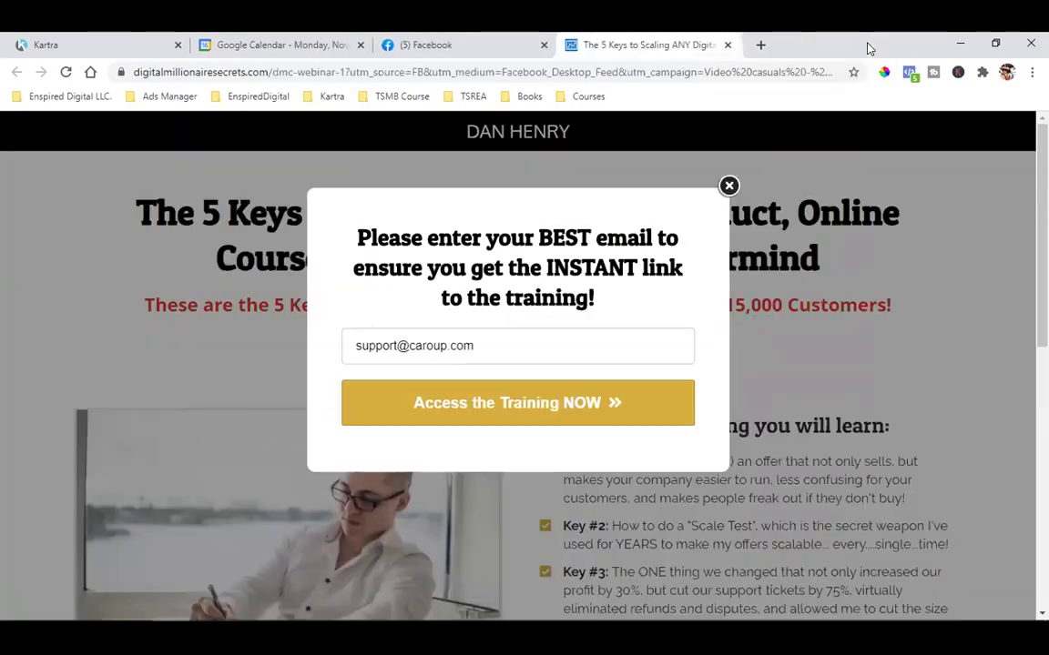
{"action": "left_click", "coordinate": [729, 45]}
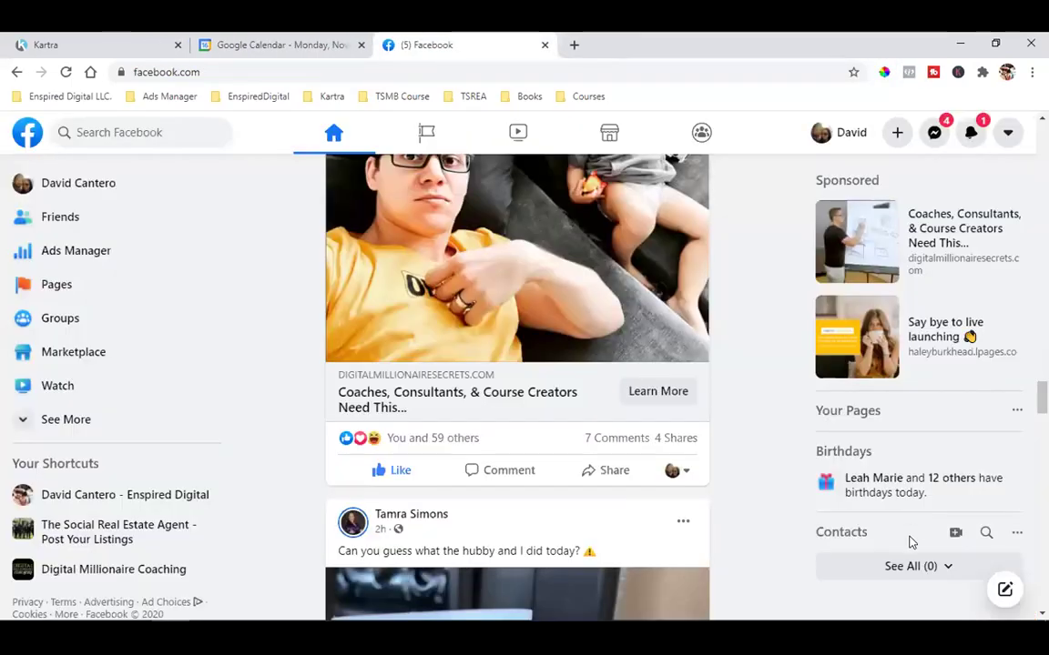
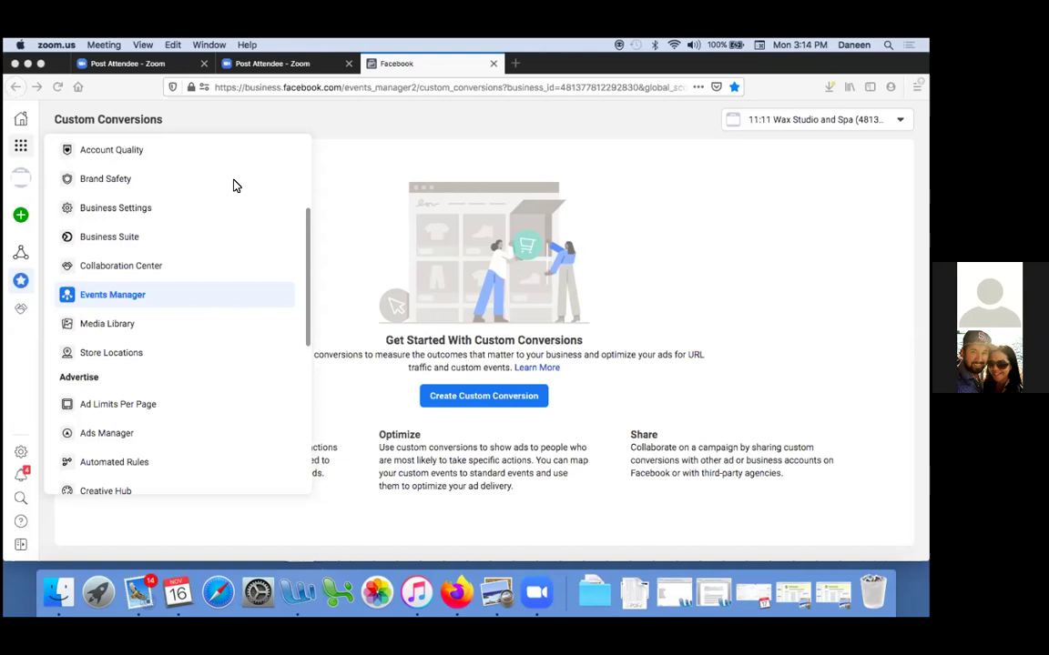
Bring the browser into focus and browse the business tools list
{"action": "left_click", "coordinate": [20, 146]}
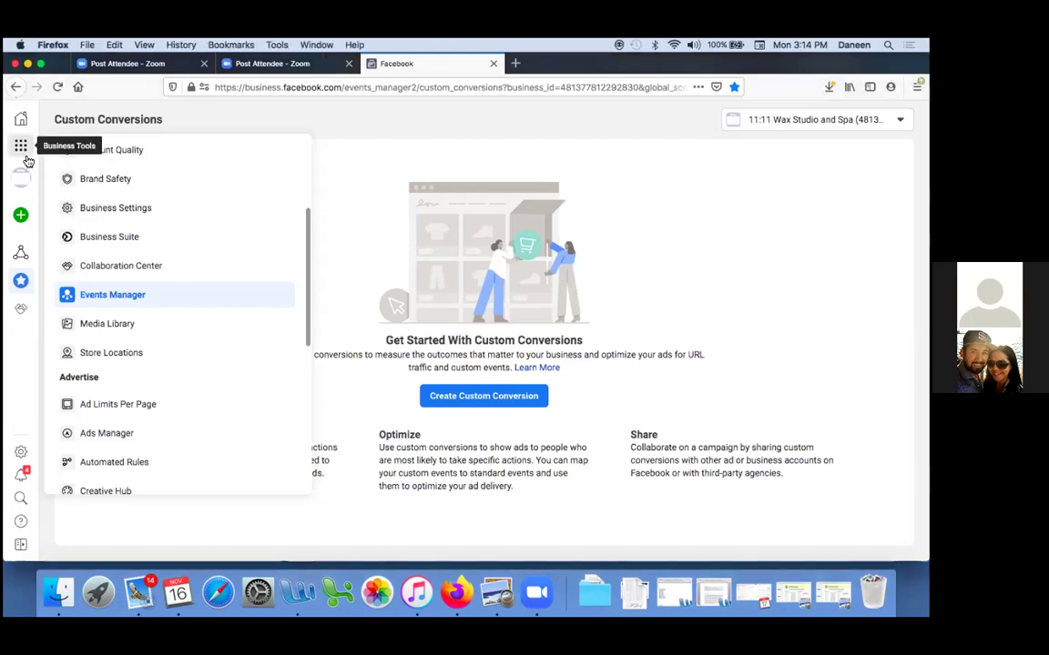
{"action": "left_click", "coordinate": [19, 145]}
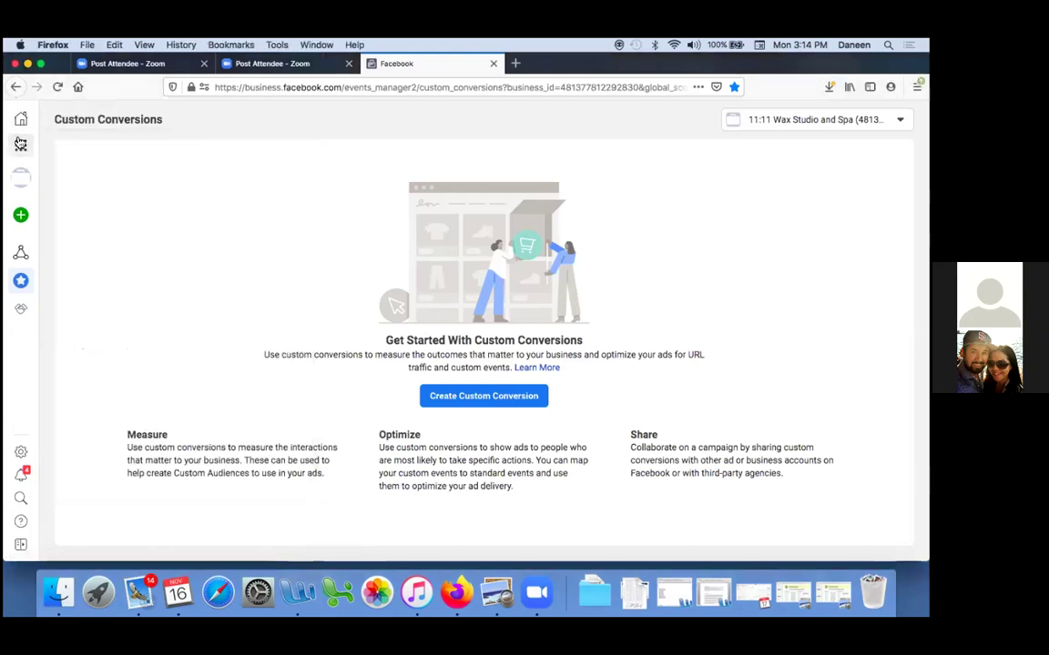
{"action": "left_click", "coordinate": [19, 144]}
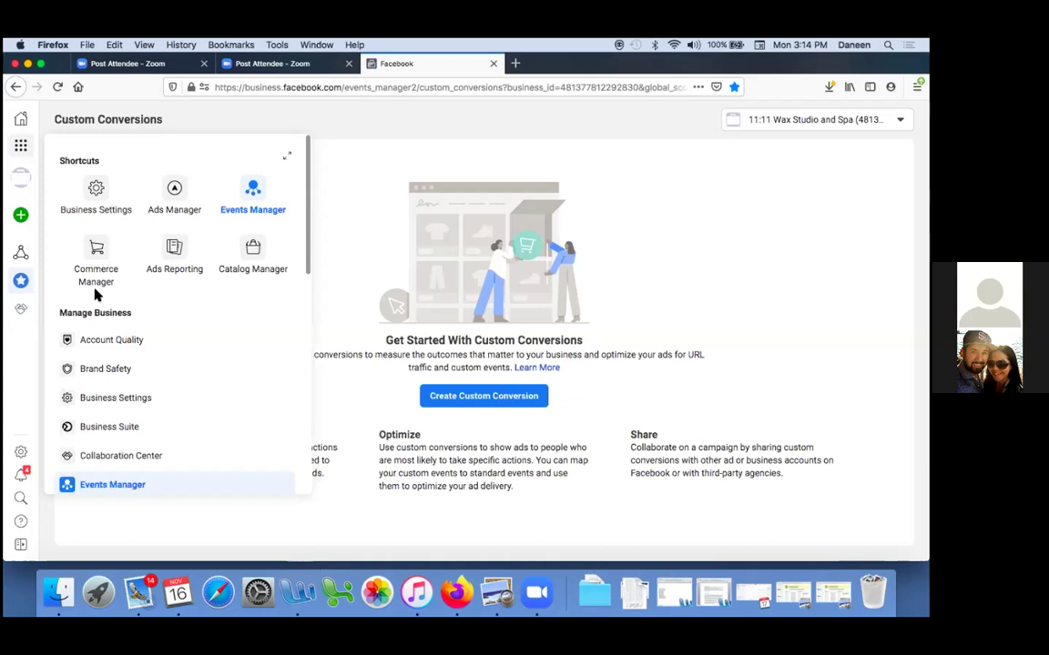
{"action": "scroll", "coordinate": [96, 294], "scroll_direction": "down", "scroll_amount": 6}
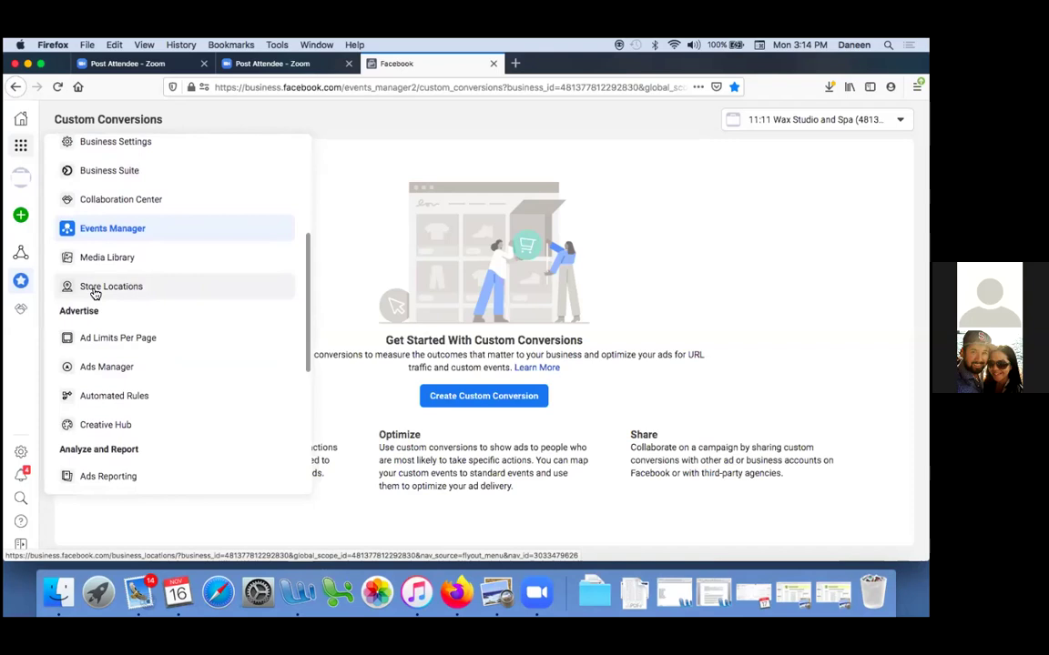
{"action": "scroll", "coordinate": [96, 294], "scroll_direction": "down", "scroll_amount": 2}
{"action": "scroll", "coordinate": [95, 294], "scroll_direction": "down", "scroll_amount": 1}
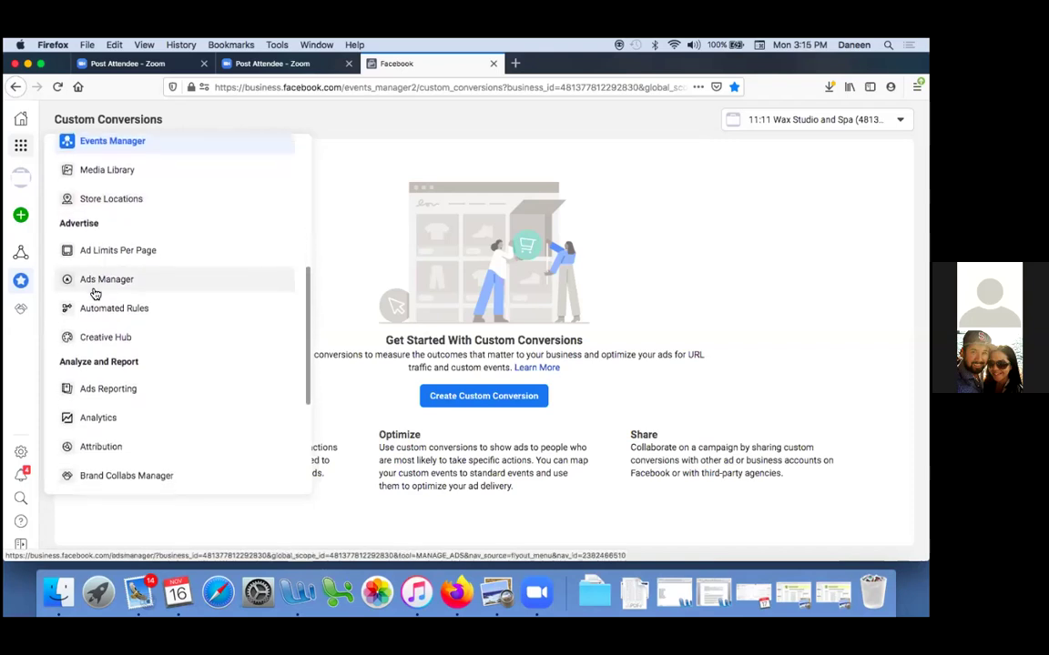
{"action": "scroll", "coordinate": [96, 294], "scroll_direction": "down", "scroll_amount": 2}
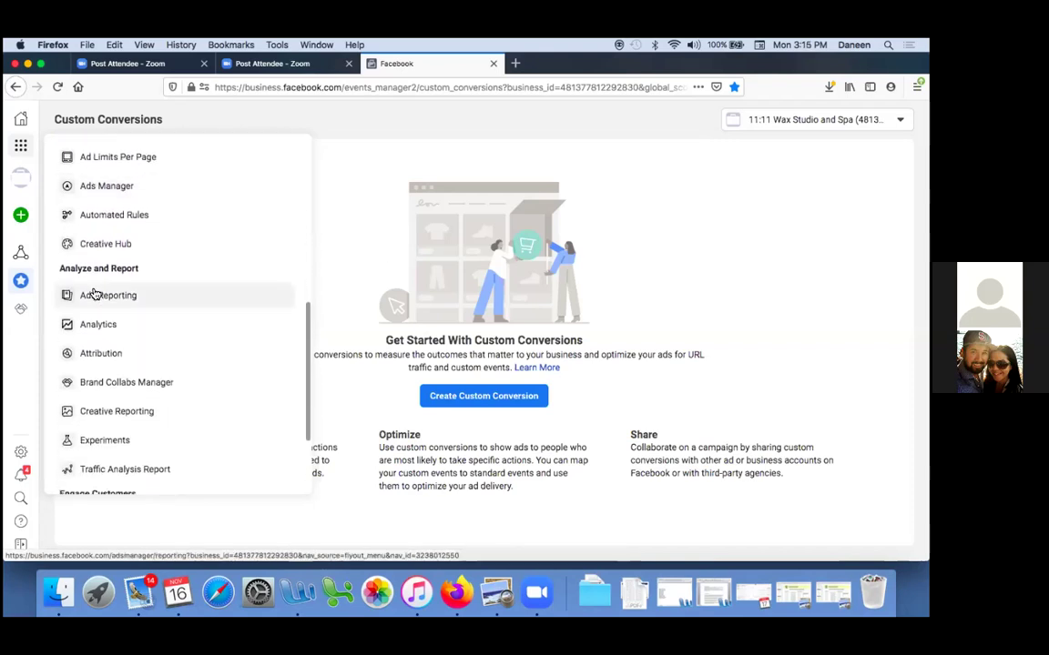
{"action": "scroll", "coordinate": [95, 294], "scroll_direction": "up", "scroll_amount": 10}
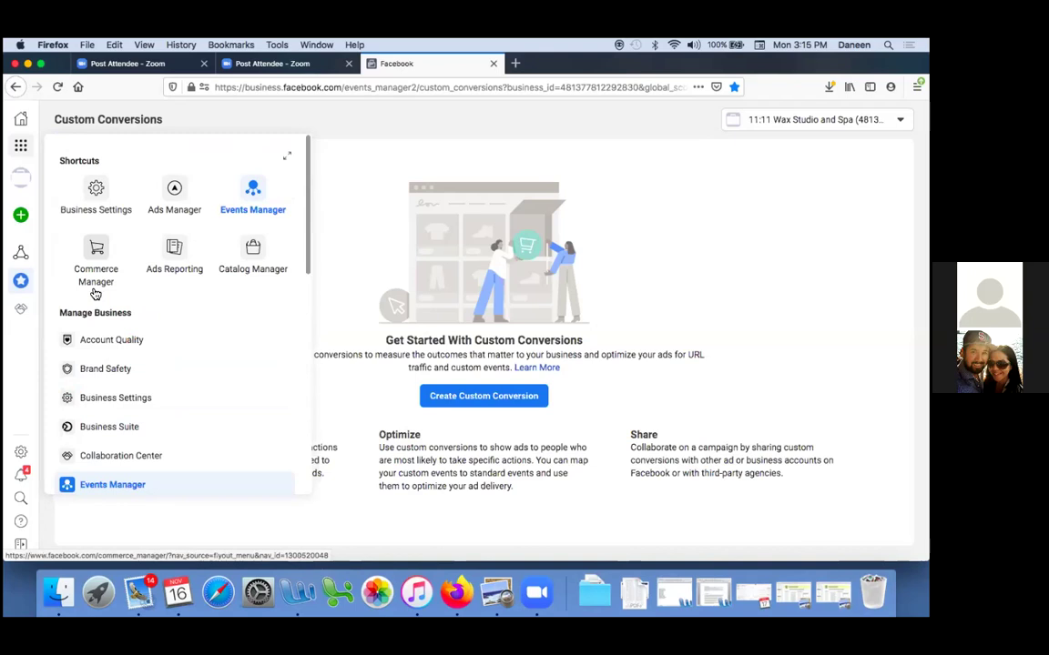
{"action": "scroll", "coordinate": [96, 294], "scroll_direction": "down", "scroll_amount": 10}
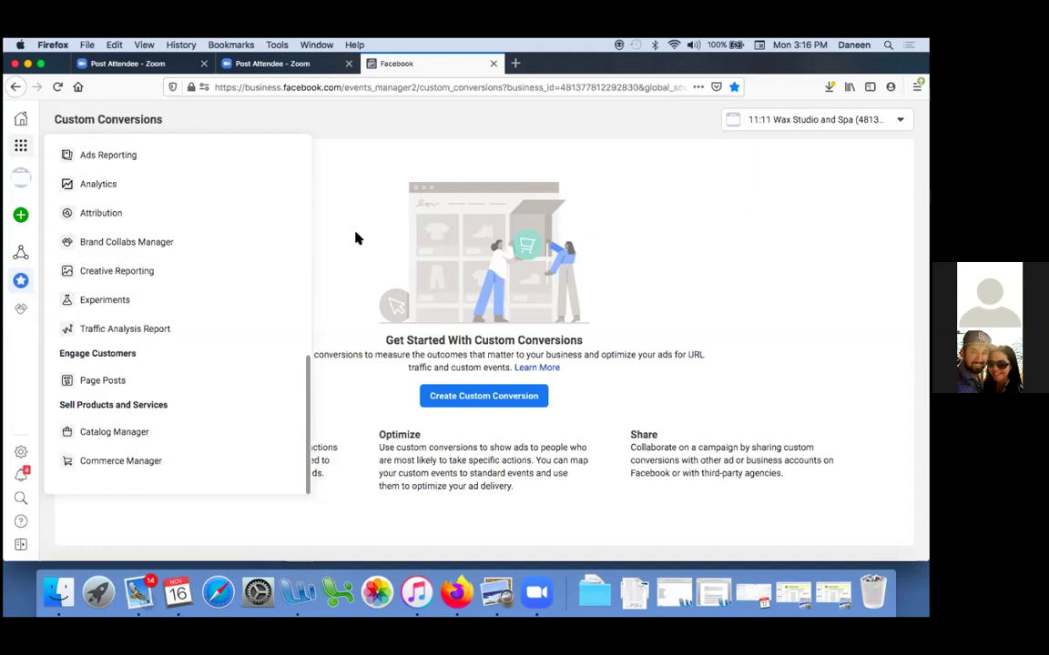
Confirm the Custom Conversions bookmark sits in Facebook Ads Manager, then check Pocket and page actions
{"action": "left_click", "coordinate": [733, 86]}
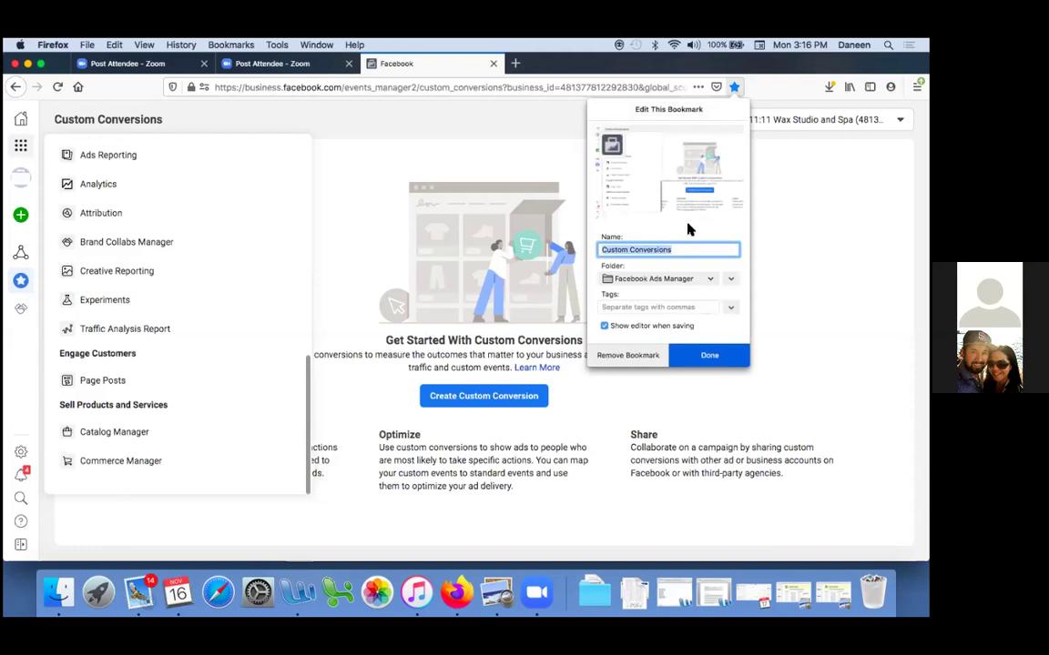
{"action": "left_click", "coordinate": [689, 280]}
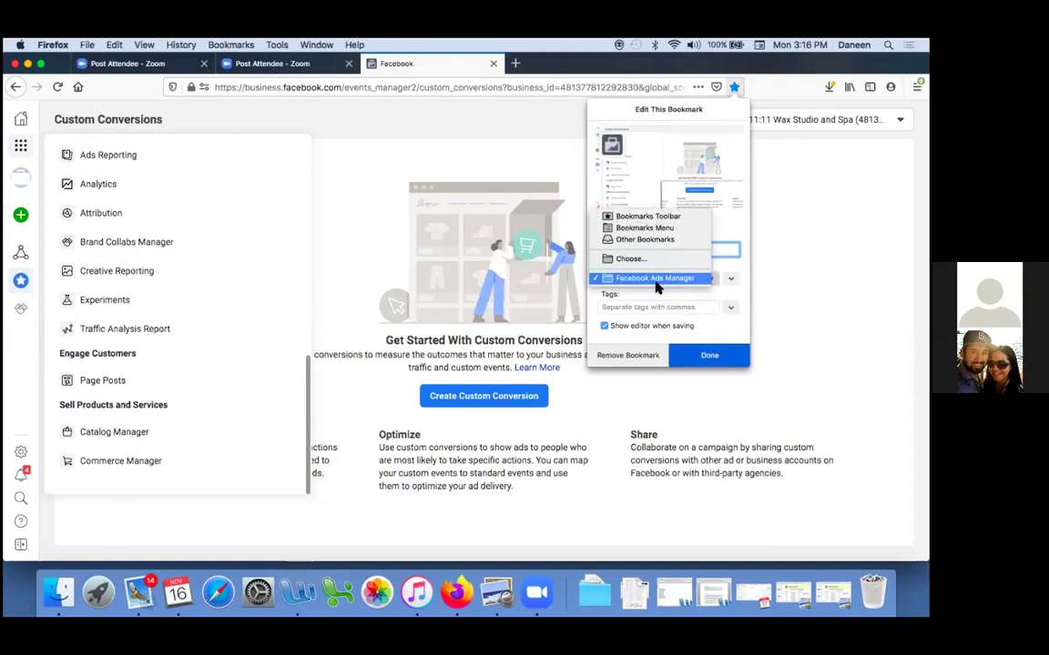
{"action": "left_click", "coordinate": [694, 278]}
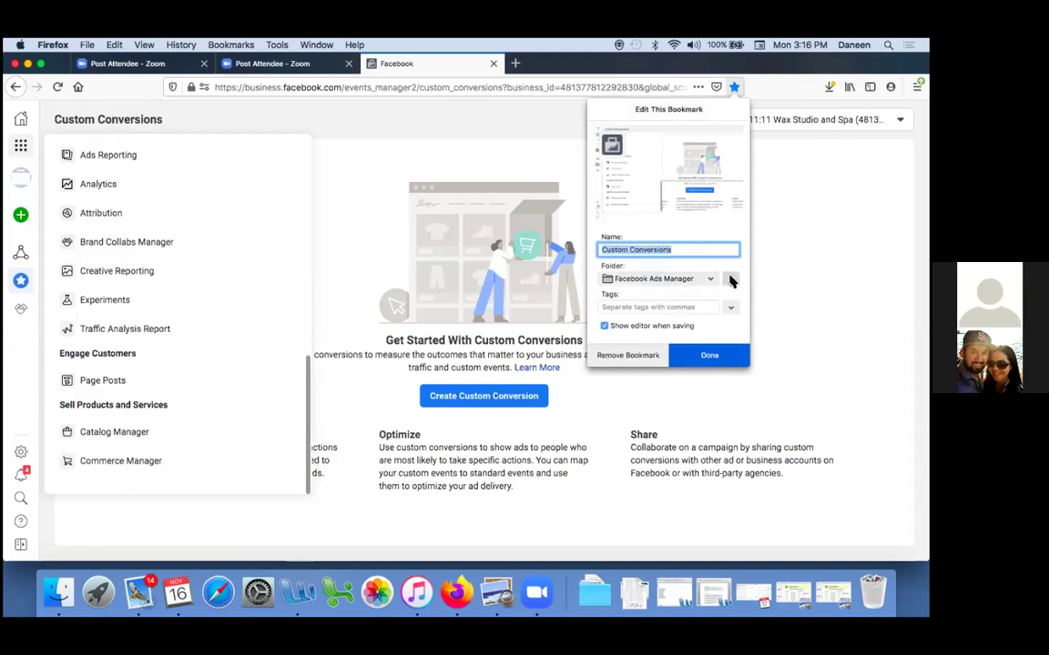
{"action": "left_click", "coordinate": [730, 279]}
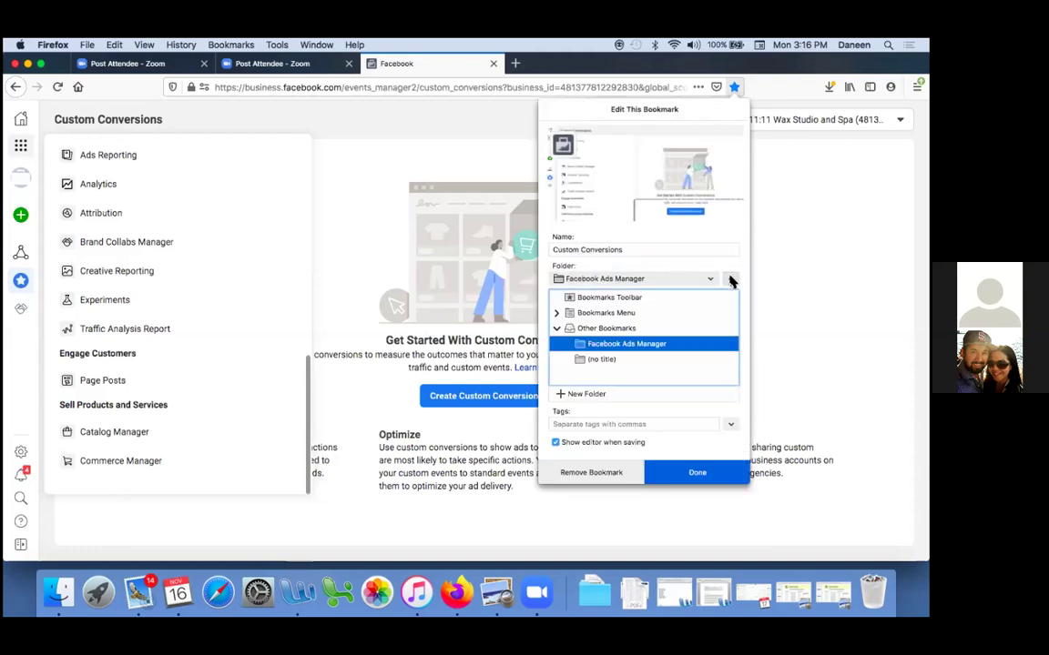
{"action": "left_click", "coordinate": [632, 346]}
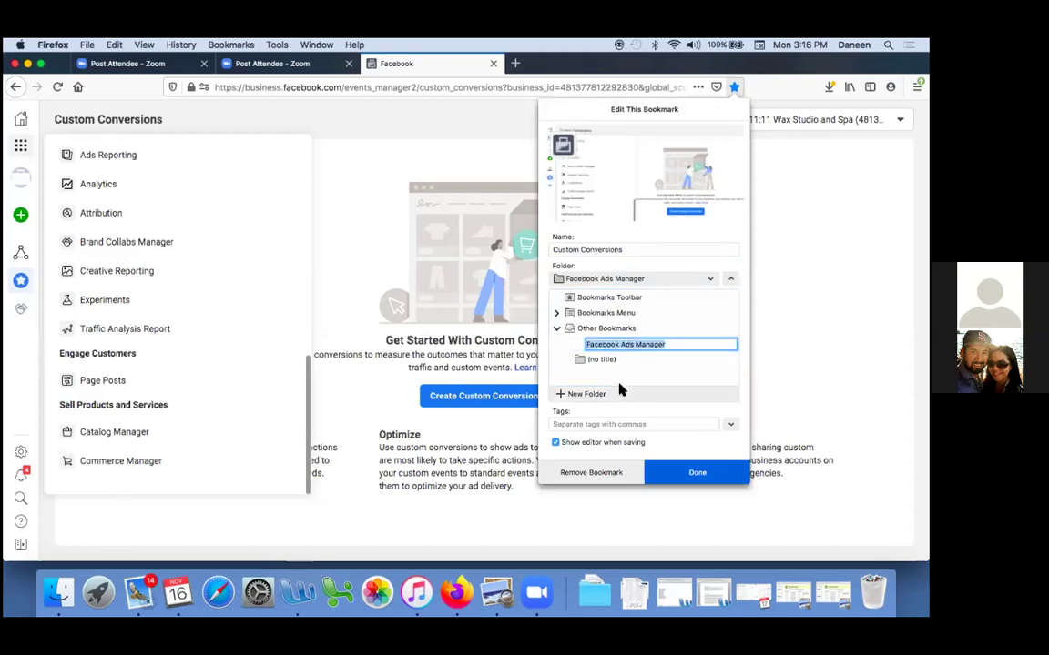
{"action": "left_click", "coordinate": [783, 296]}
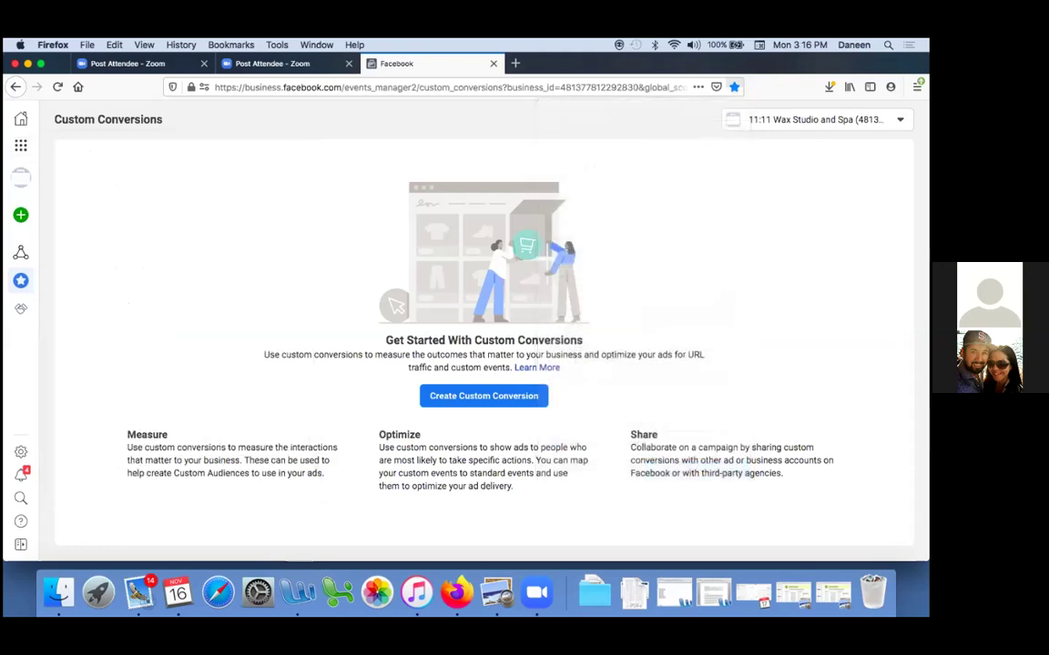
{"action": "left_click", "coordinate": [734, 88]}
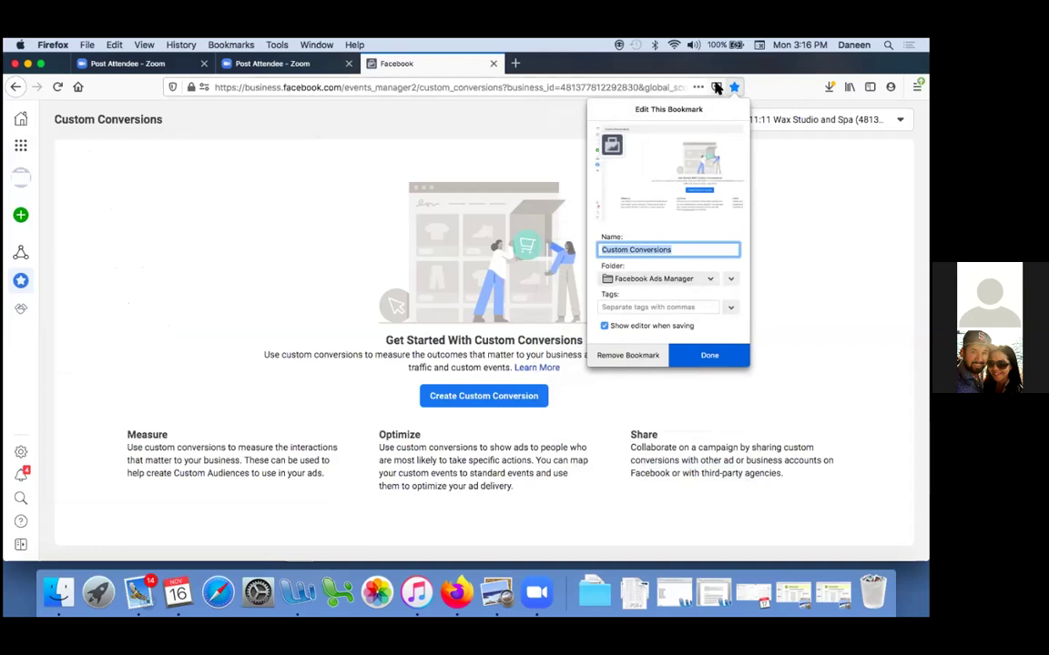
{"action": "left_click", "coordinate": [716, 87]}
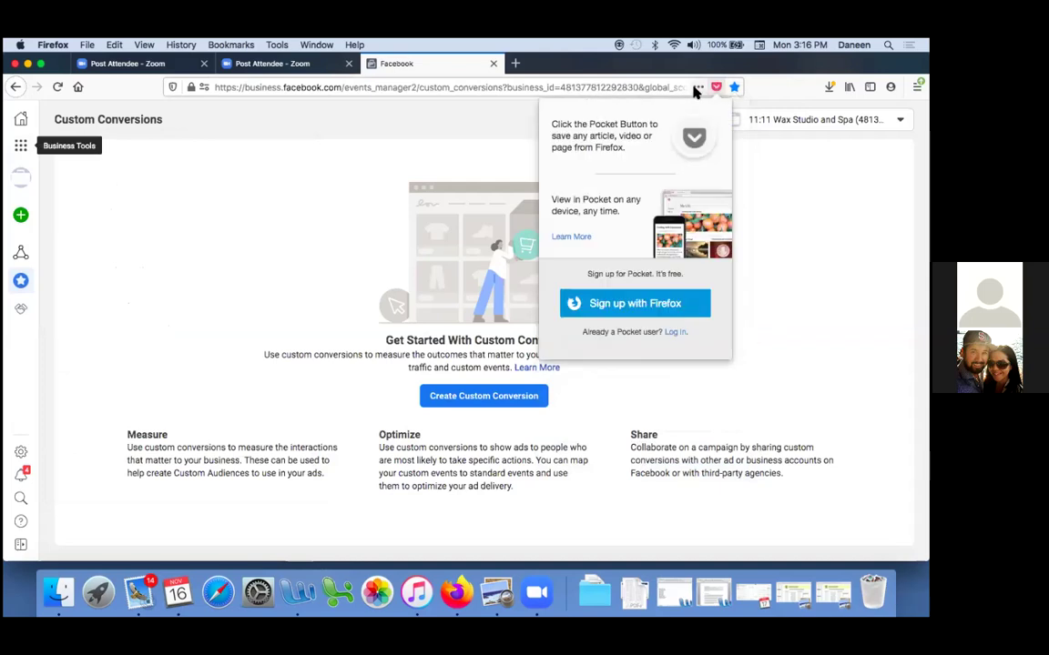
{"action": "left_click", "coordinate": [697, 87]}
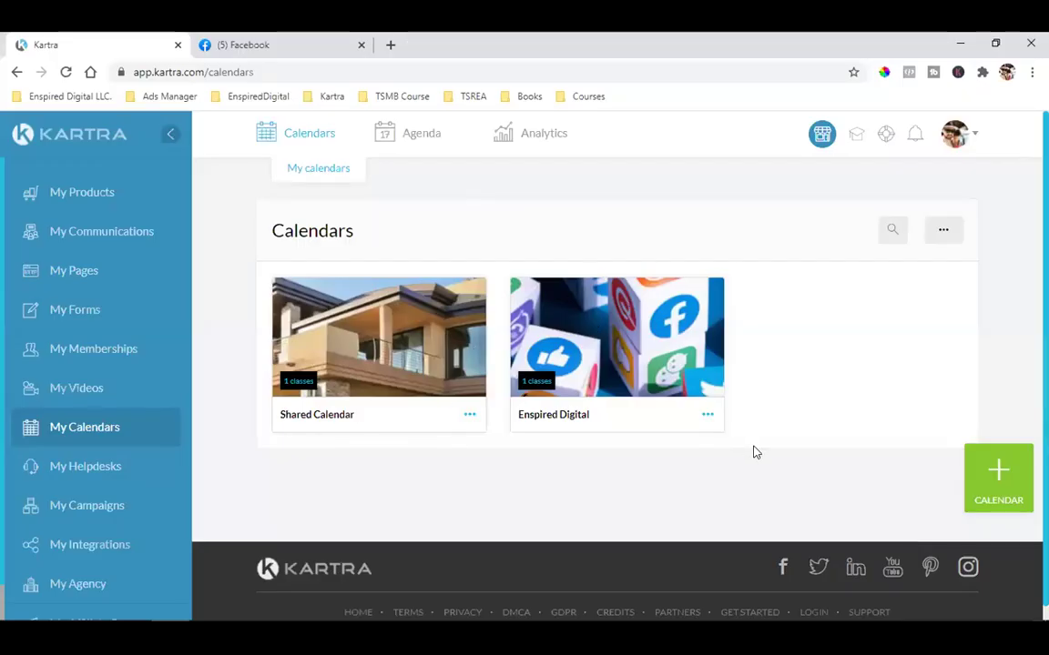
Open the Enspired Digital calendar for editing
{"action": "left_click", "coordinate": [708, 415]}
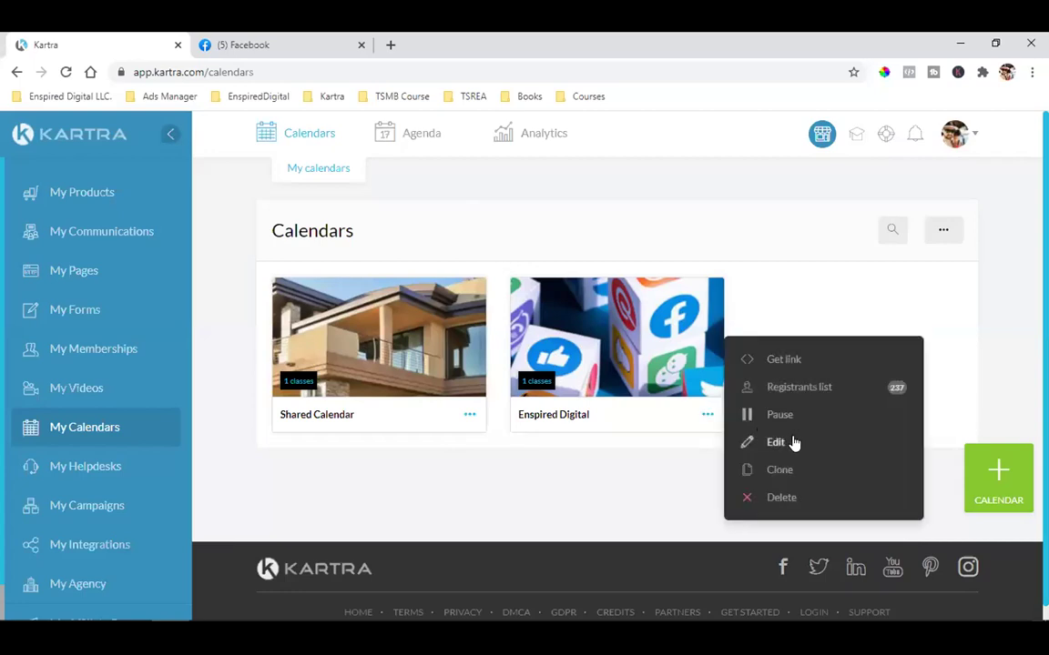
{"action": "left_click", "coordinate": [789, 441]}
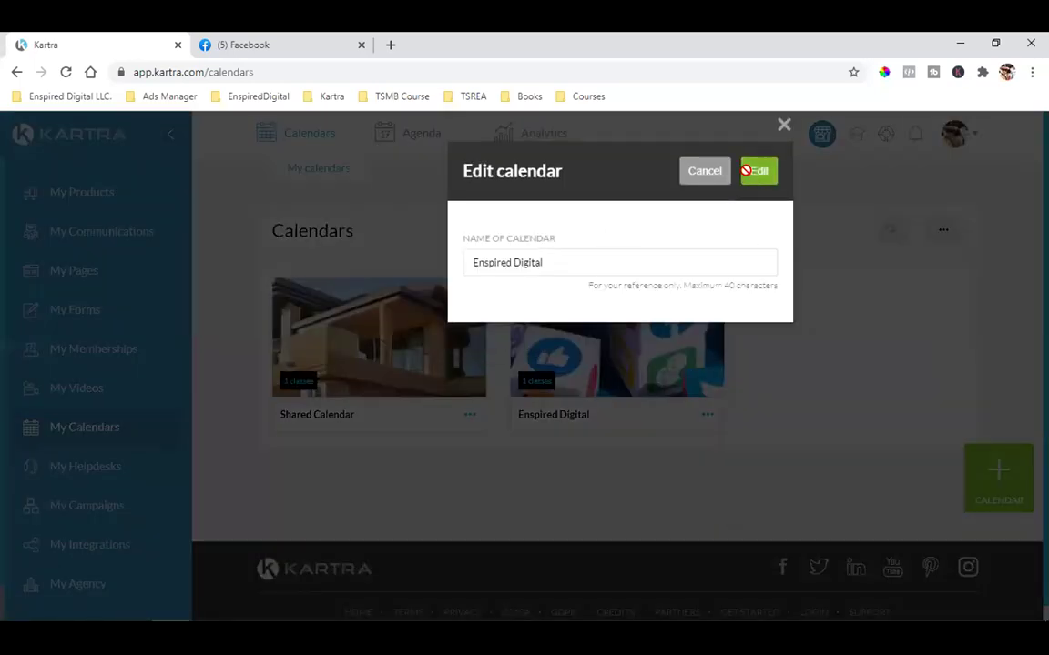
{"action": "left_click", "coordinate": [749, 170]}
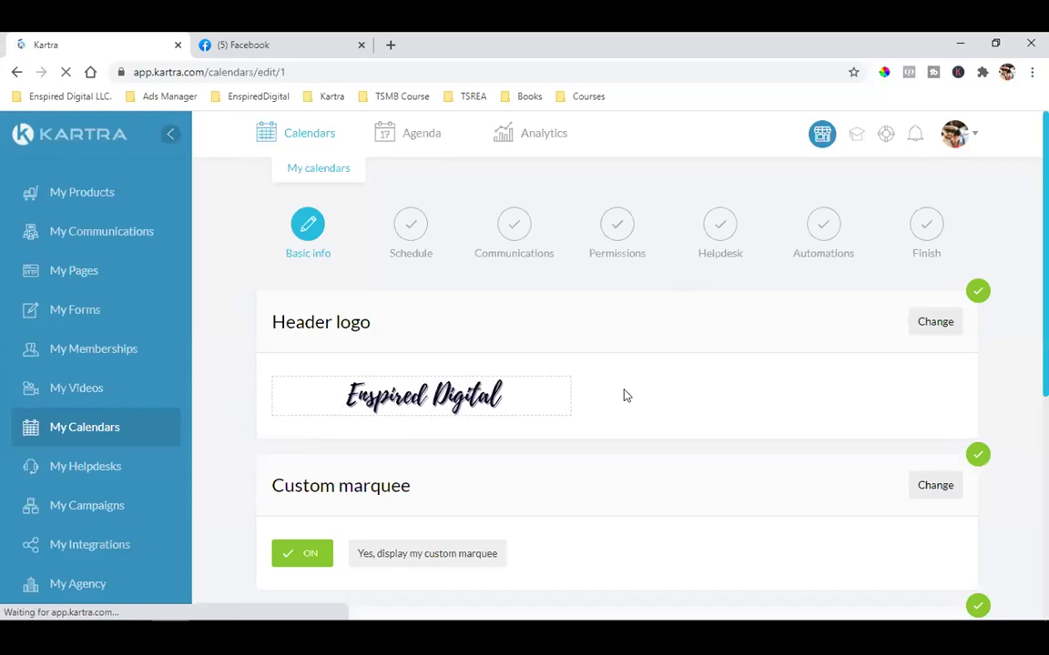
{"action": "scroll", "coordinate": [474, 476], "scroll_direction": "down", "scroll_amount": 2}
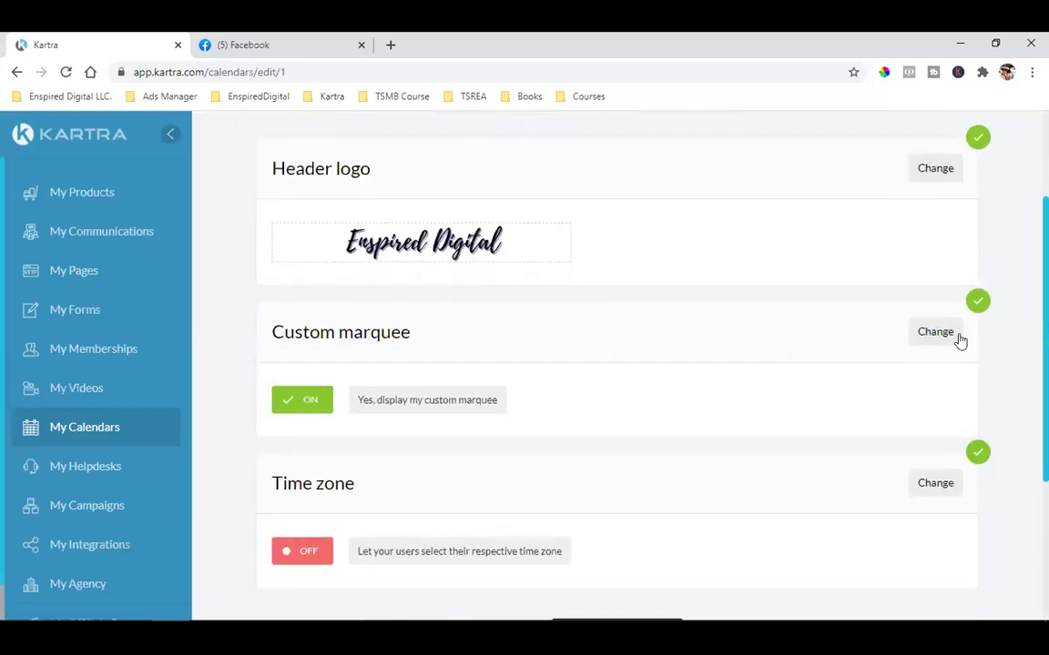
Save the calendar's custom marquee setting
{"action": "left_click", "coordinate": [936, 337]}
{"action": "scroll", "coordinate": [637, 456], "scroll_direction": "down", "scroll_amount": 4}
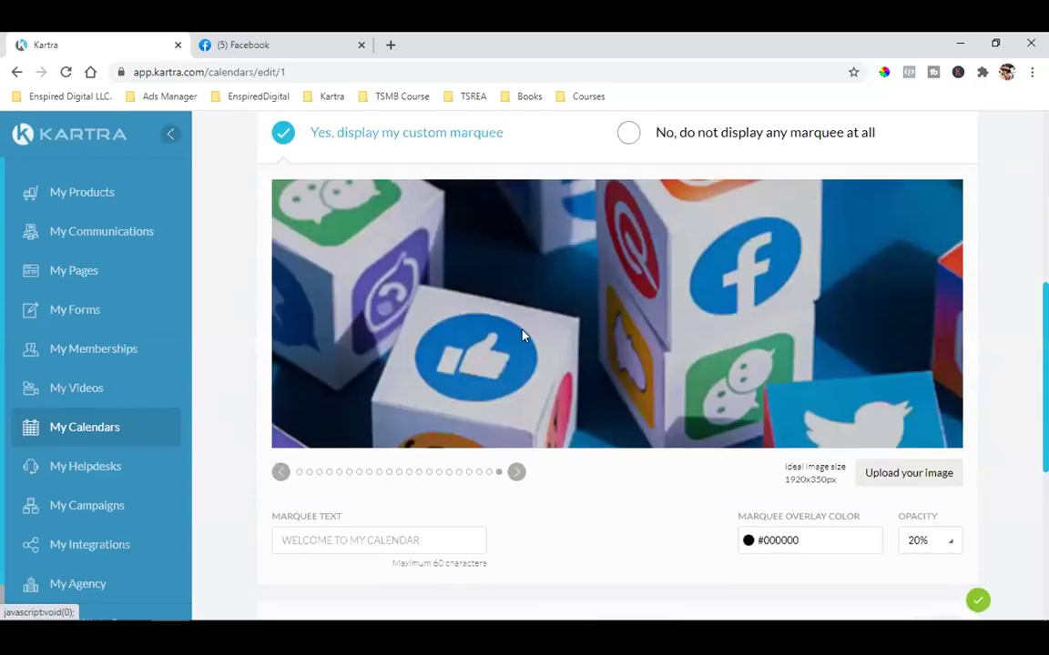
{"action": "scroll", "coordinate": [988, 382], "scroll_direction": "up", "scroll_amount": 4}
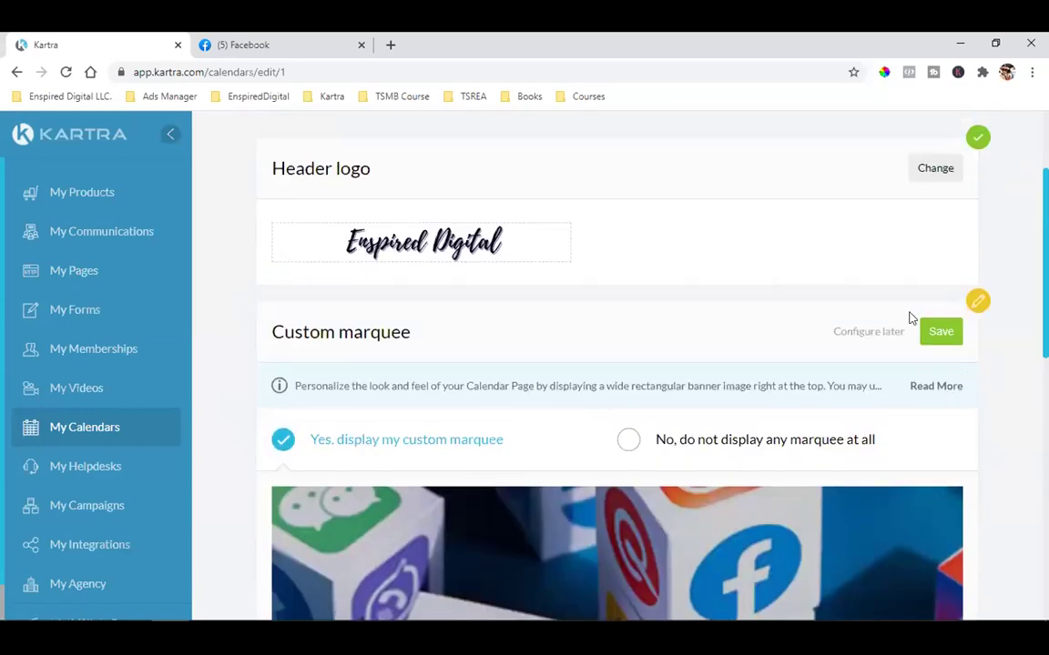
{"action": "left_click", "coordinate": [939, 332]}
Save the user-selectable time zone setting and advance to the Schedule step
{"action": "scroll", "coordinate": [484, 335], "scroll_direction": "down", "scroll_amount": 3}
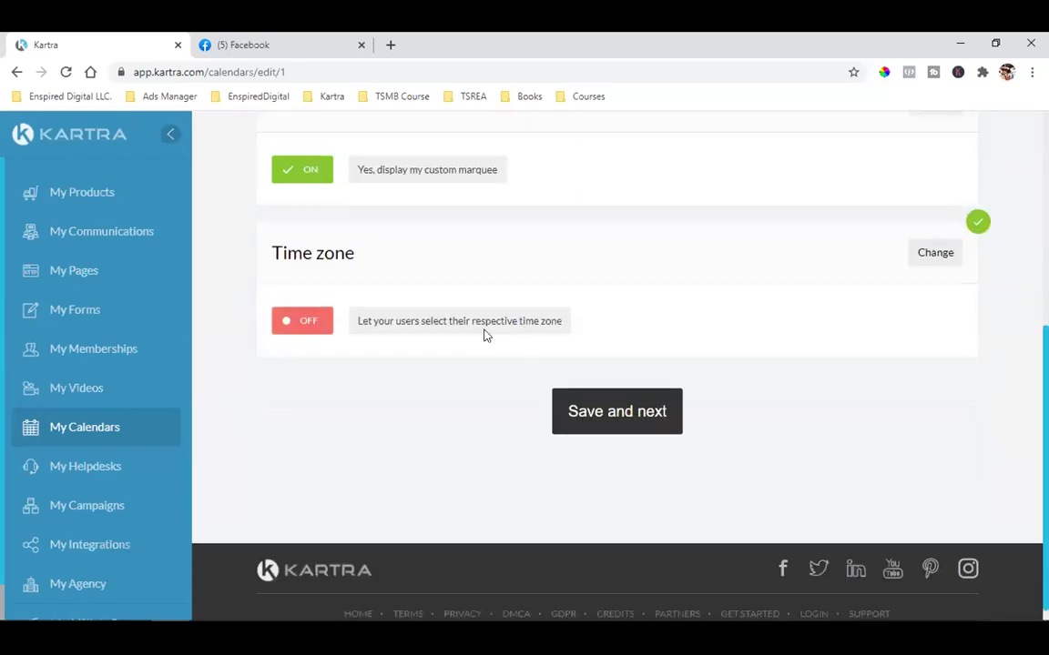
{"action": "left_click", "coordinate": [942, 264]}
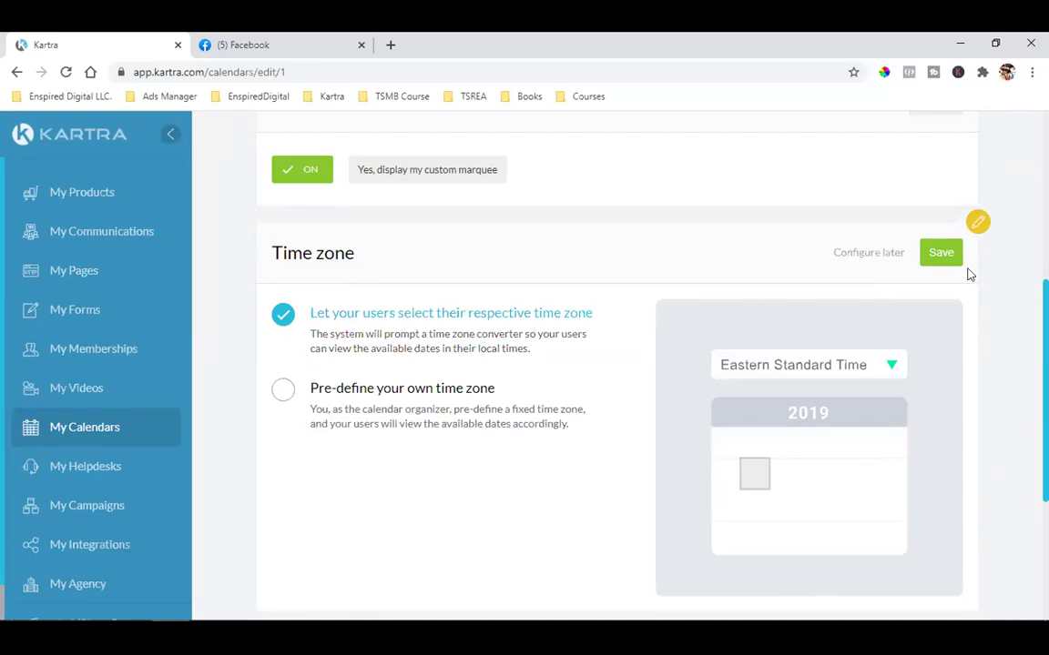
{"action": "left_click", "coordinate": [936, 252]}
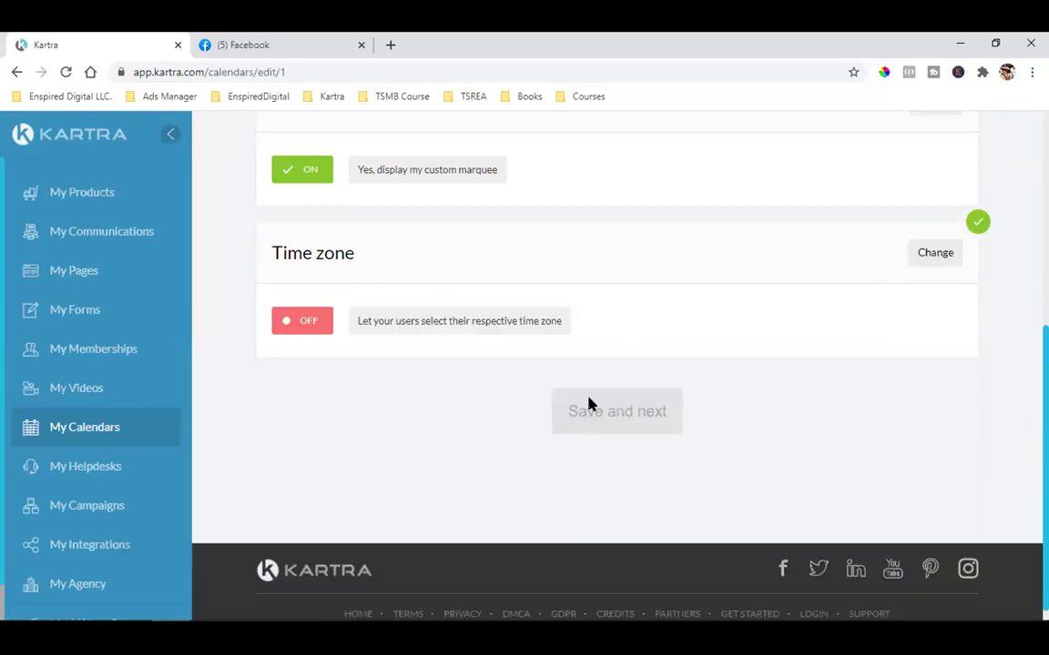
{"action": "left_click", "coordinate": [640, 427]}
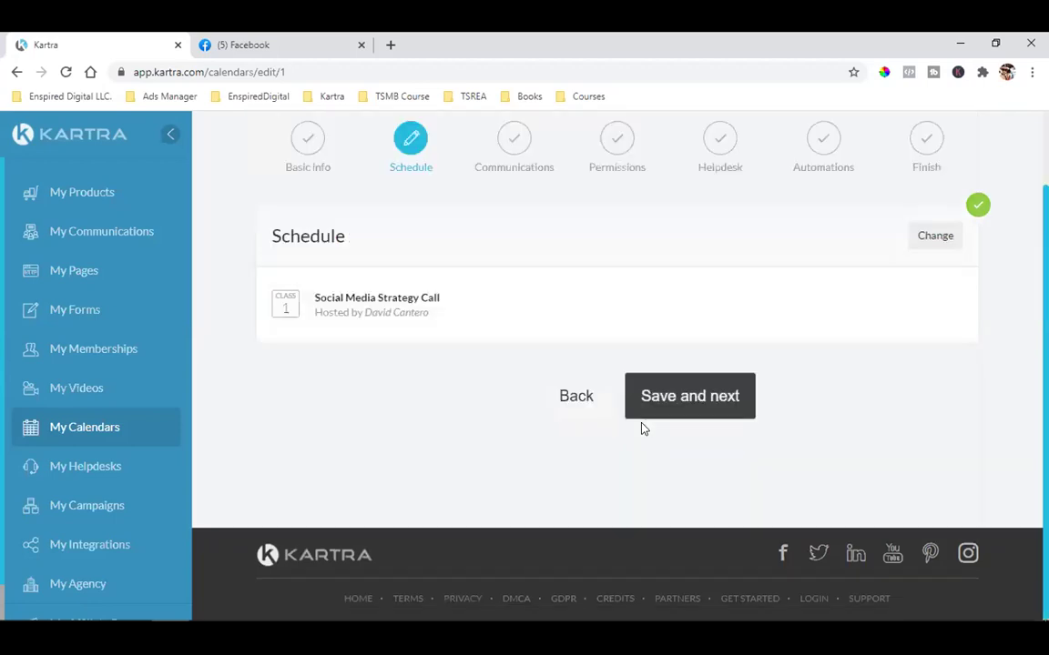
Edit the Social Media Strategy Call schedule, keeping the session starting point at :00
{"action": "left_click", "coordinate": [935, 235]}
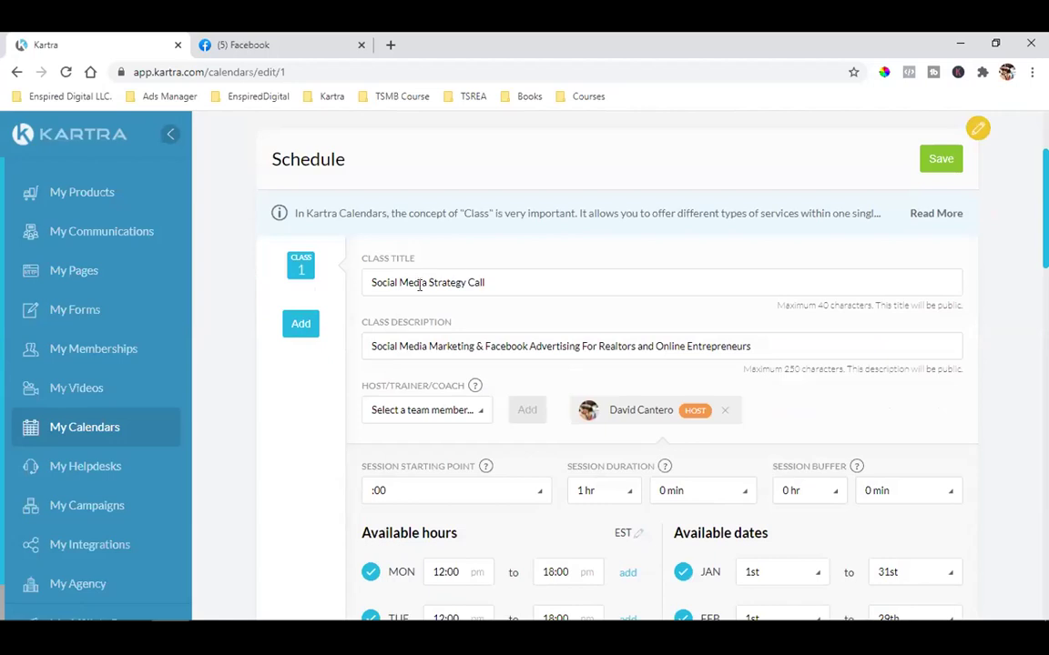
{"action": "scroll", "coordinate": [508, 316], "scroll_direction": "down", "scroll_amount": 2}
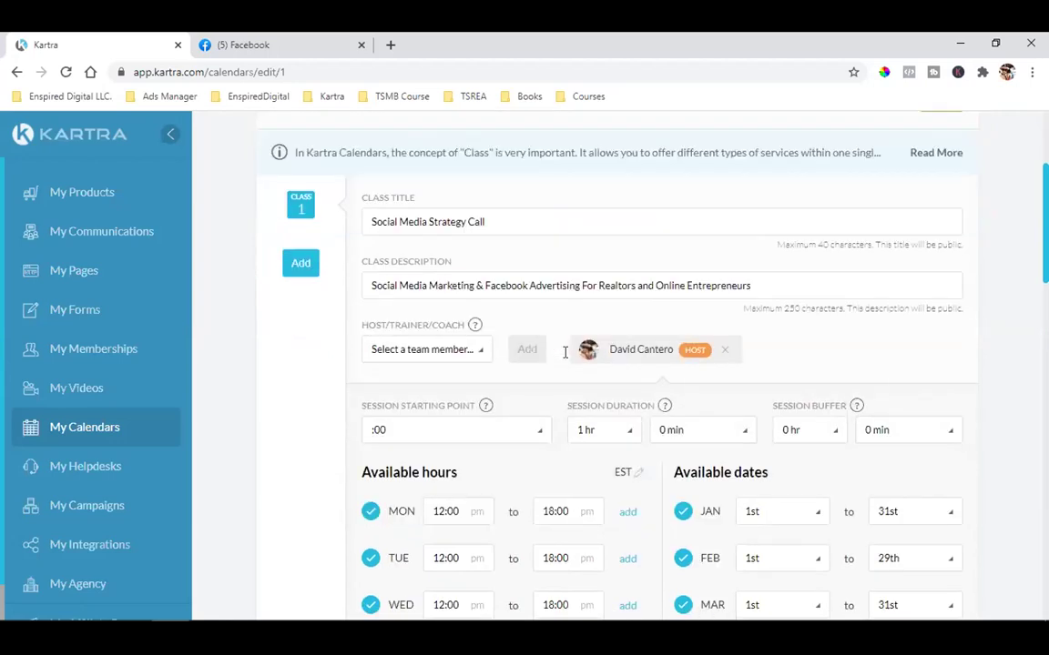
{"action": "scroll", "coordinate": [614, 274], "scroll_direction": "down", "scroll_amount": 2}
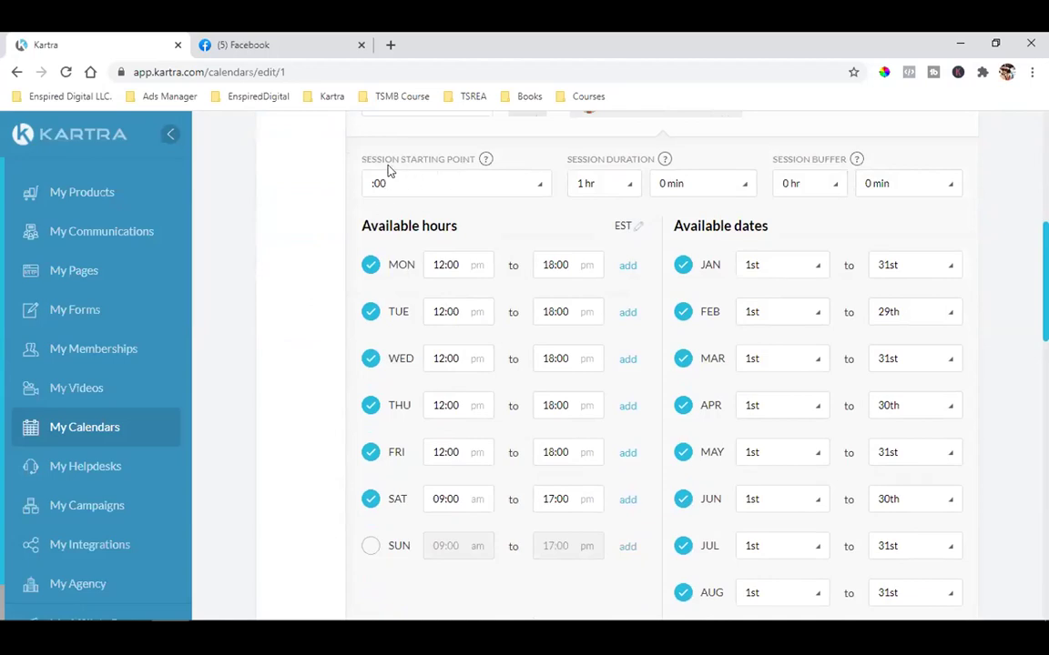
{"action": "left_click", "coordinate": [400, 187]}
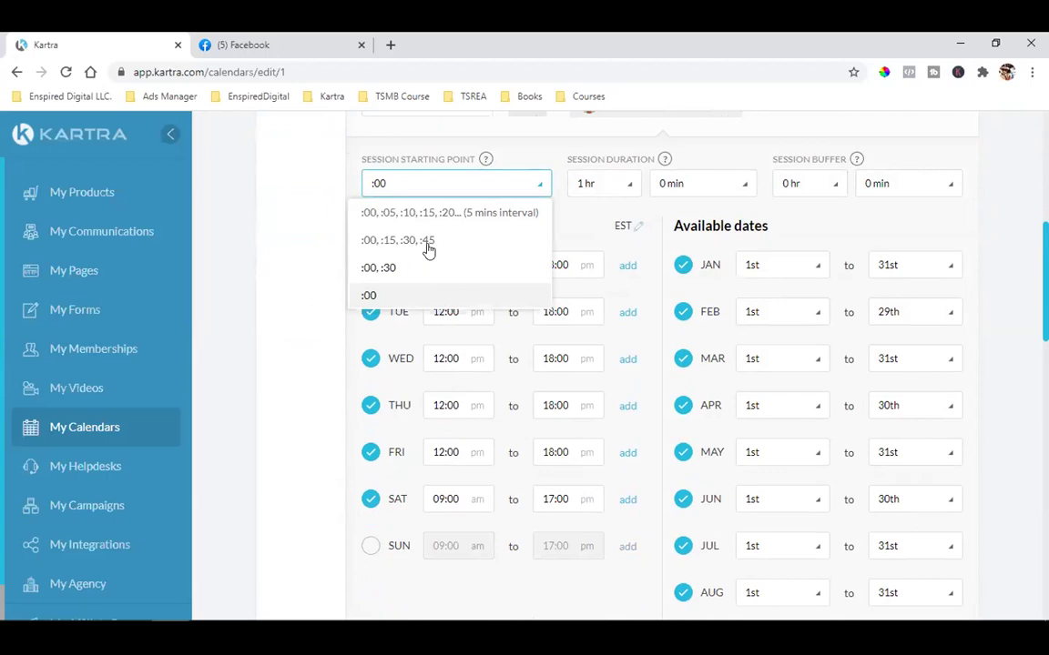
{"action": "left_click", "coordinate": [387, 296]}
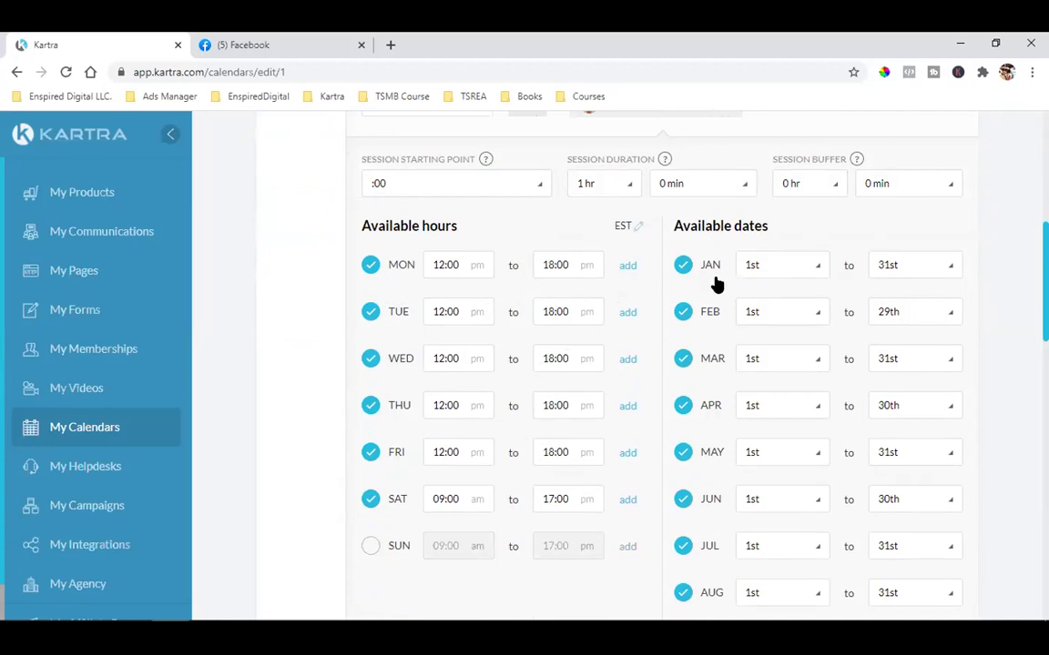
Review November's end-date choices without changing them
{"action": "scroll", "coordinate": [717, 285], "scroll_direction": "down", "scroll_amount": 1}
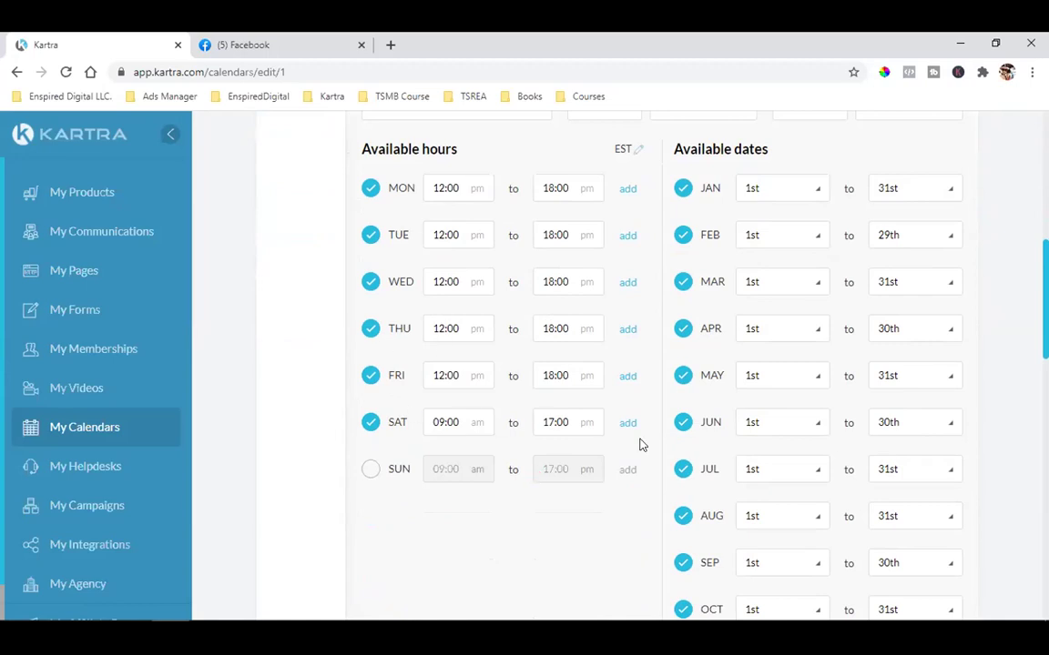
{"action": "scroll", "coordinate": [801, 364], "scroll_direction": "down", "scroll_amount": 3}
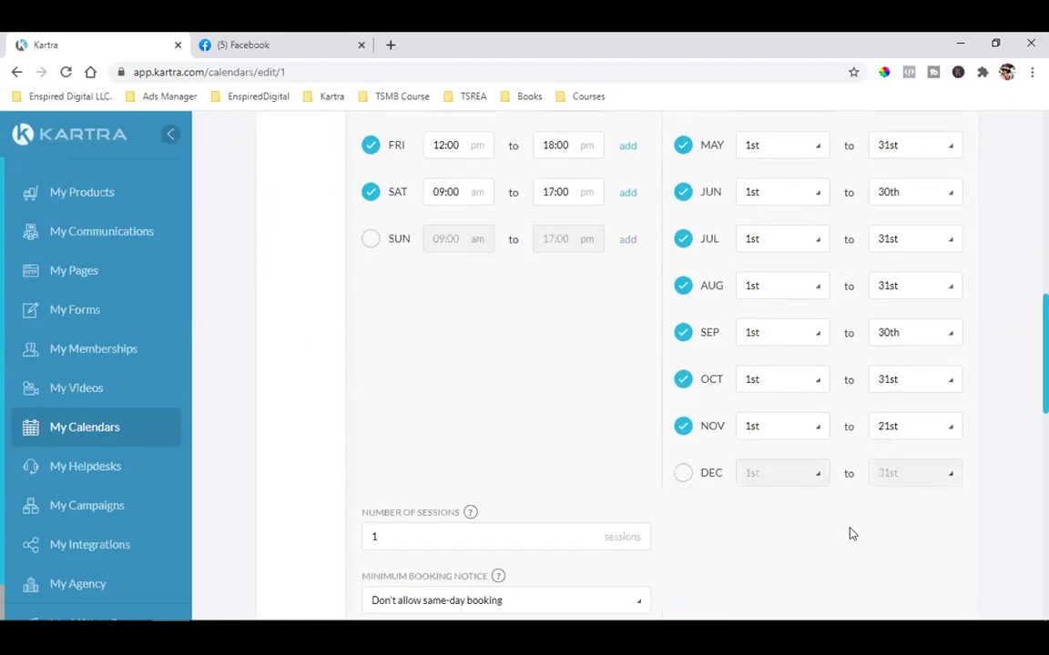
{"action": "left_click", "coordinate": [884, 430]}
{"action": "scroll", "coordinate": [890, 370], "scroll_direction": "down", "scroll_amount": 3}
{"action": "scroll", "coordinate": [890, 371], "scroll_direction": "down", "scroll_amount": 2}
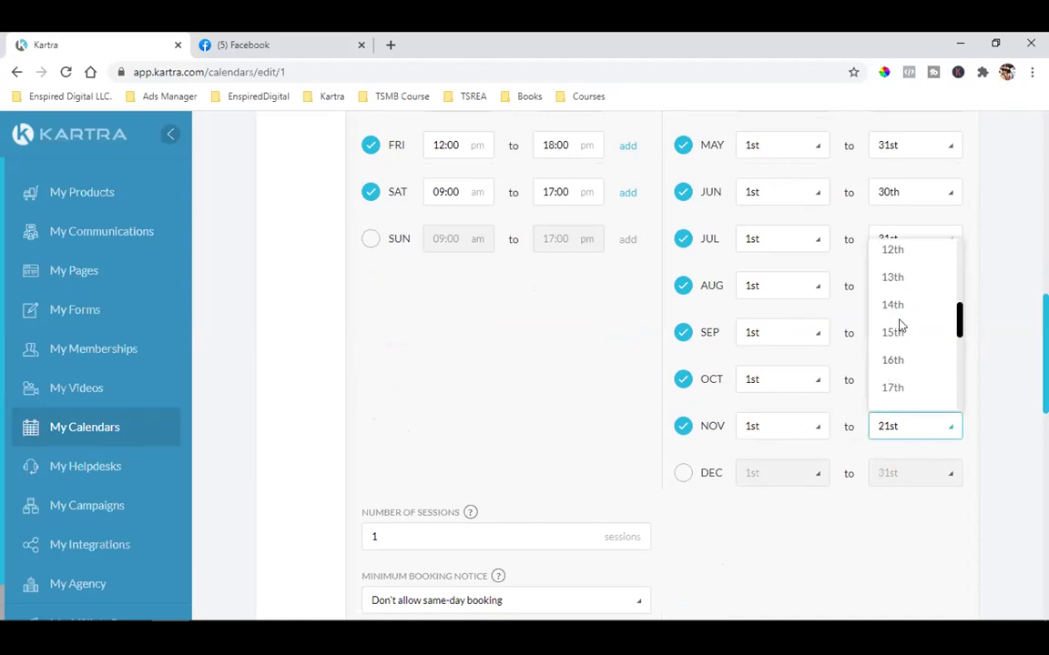
{"action": "scroll", "coordinate": [899, 325], "scroll_direction": "down", "scroll_amount": 2}
{"action": "scroll", "coordinate": [900, 326], "scroll_direction": "down", "scroll_amount": 1}
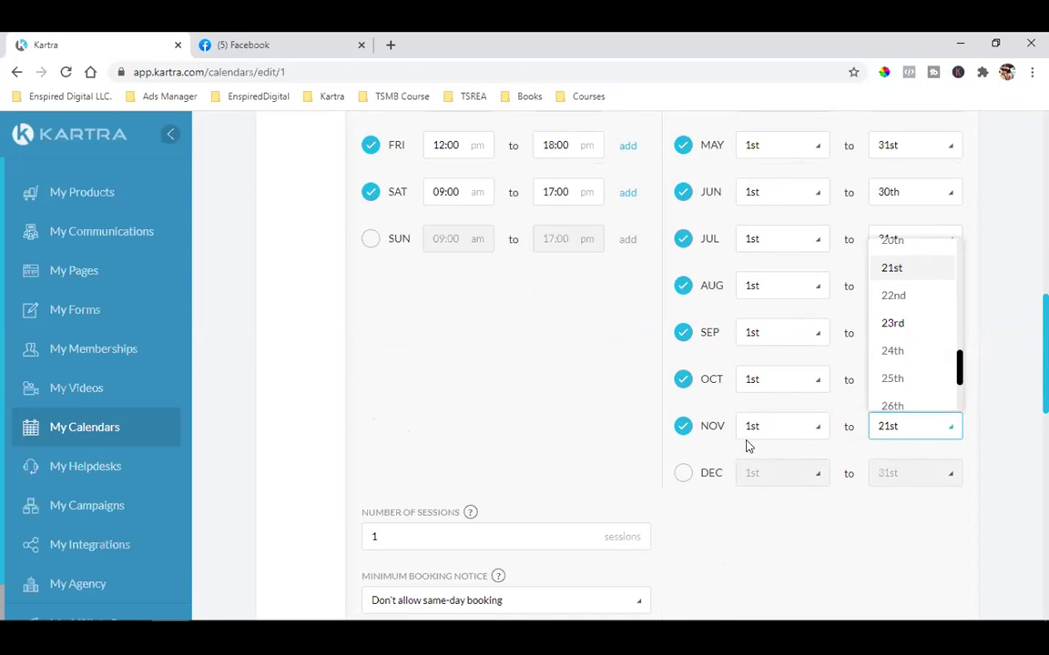
{"action": "mouse_move", "coordinate": [979, 626]}
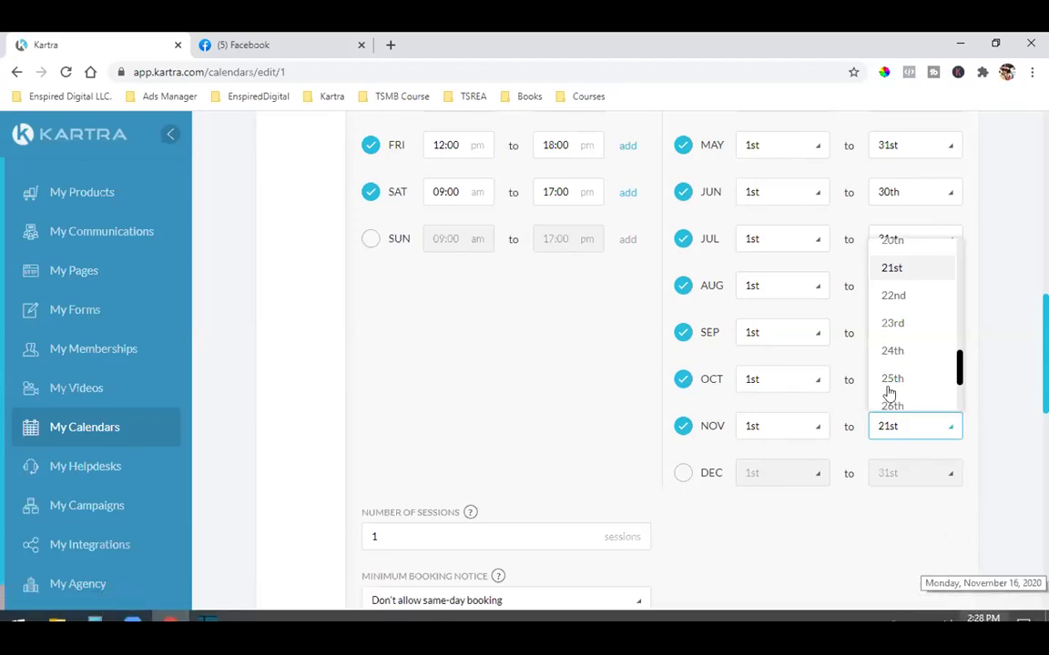
{"action": "left_click", "coordinate": [882, 426]}
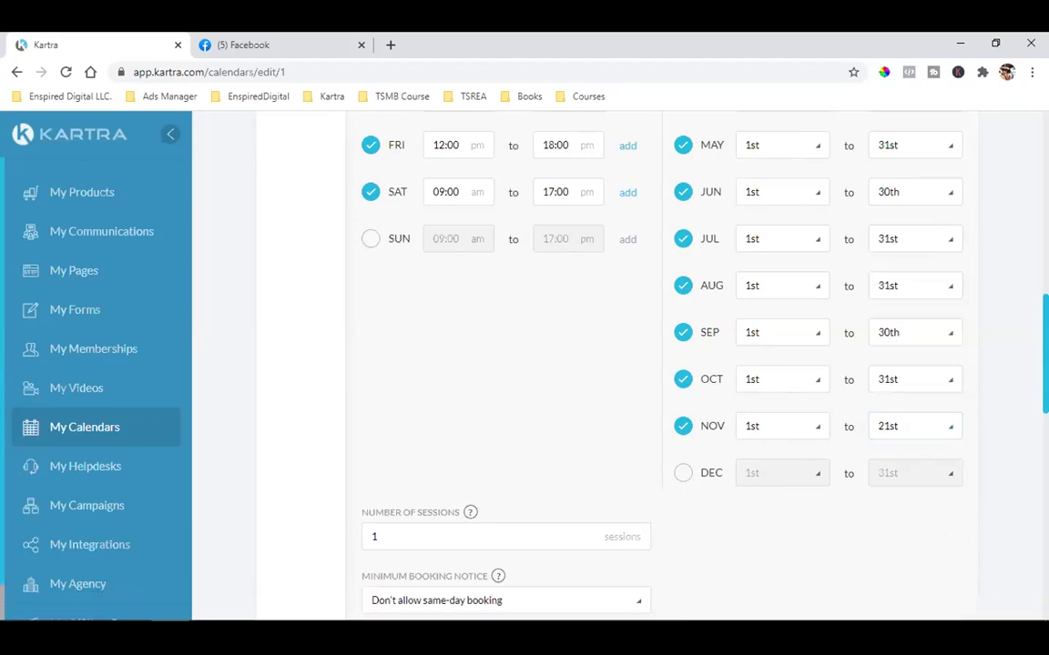
Set November's end date to the 24th, save the schedule and continue to Communications
{"action": "left_click", "coordinate": [889, 434]}
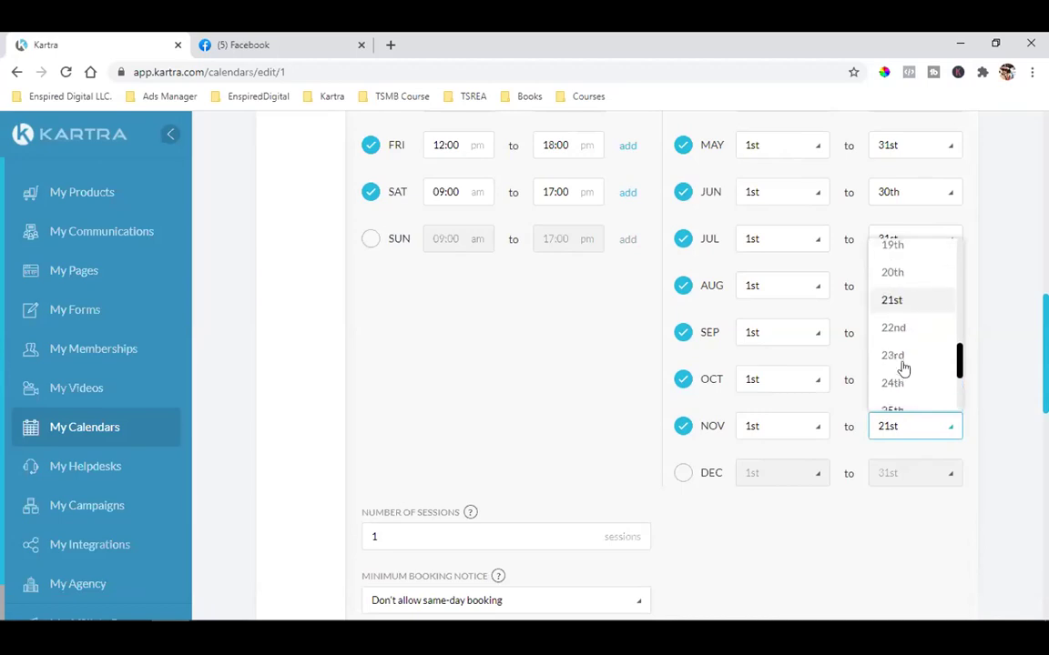
{"action": "left_click", "coordinate": [899, 363]}
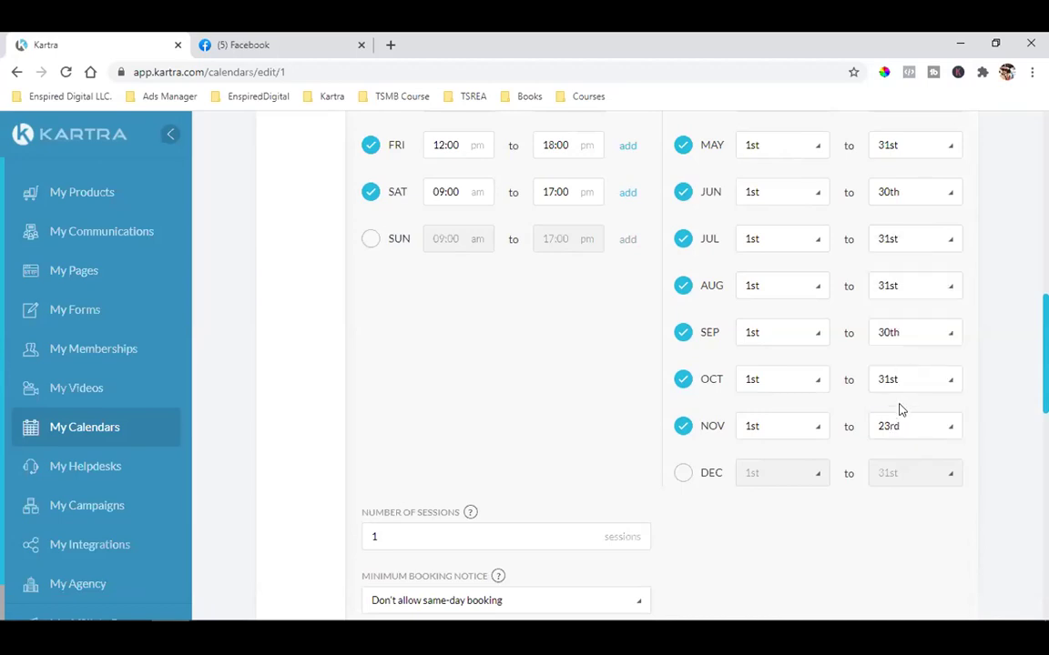
{"action": "left_click", "coordinate": [894, 428]}
{"action": "left_click", "coordinate": [898, 392]}
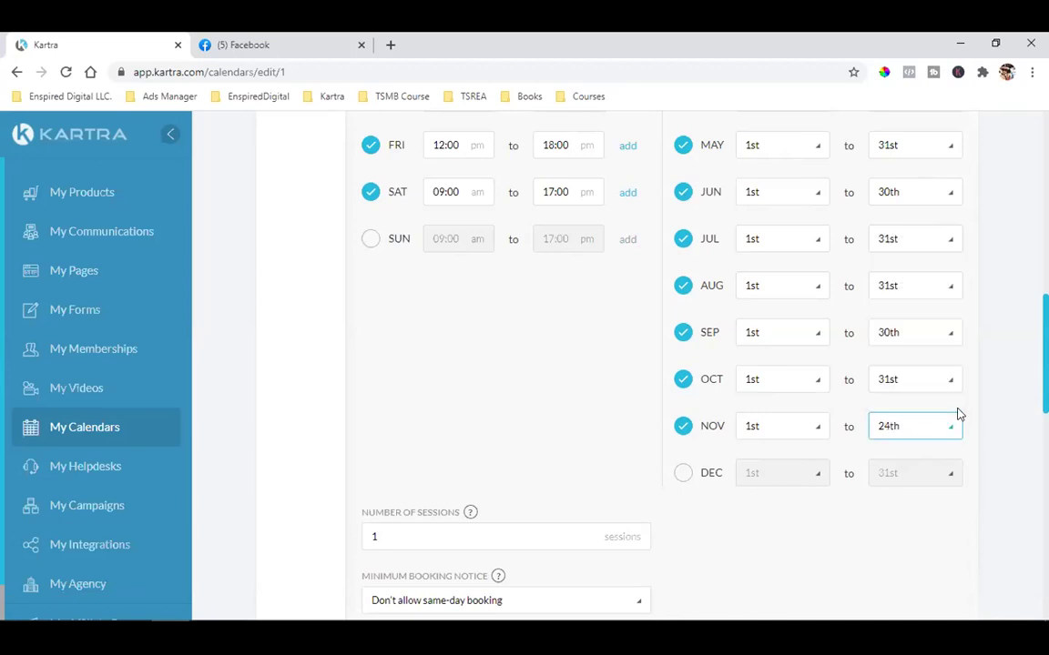
{"action": "scroll", "coordinate": [964, 386], "scroll_direction": "up", "scroll_amount": 7}
{"action": "left_click", "coordinate": [940, 162]}
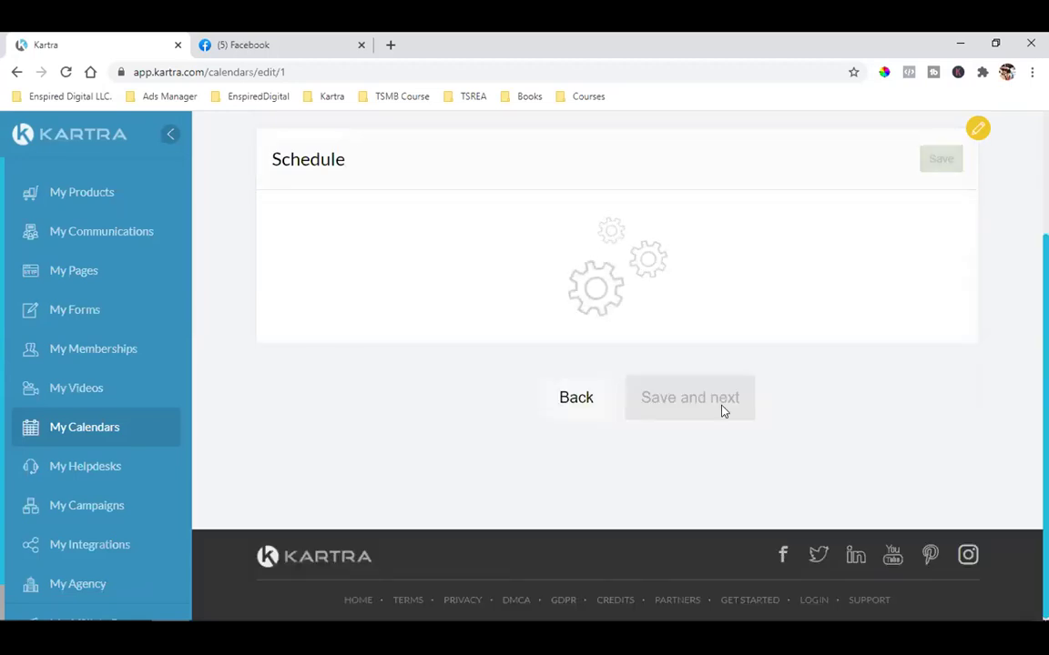
{"action": "left_click", "coordinate": [722, 413]}
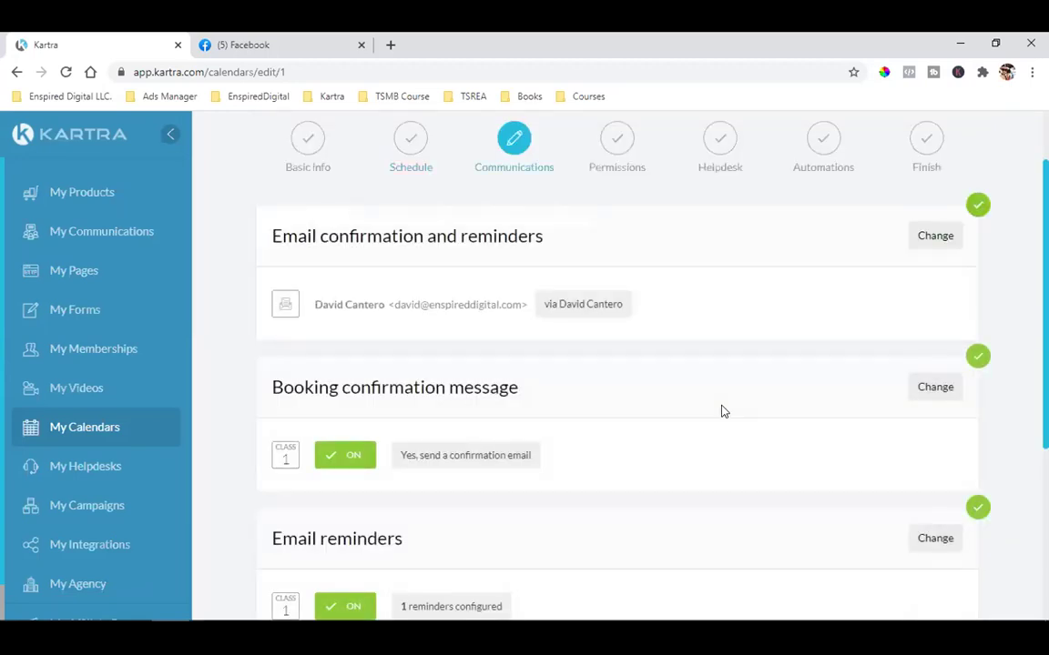
Save Communications, Permissions, Helpdesk and Automations to finish the calendar, then go to Memberships
{"action": "scroll", "coordinate": [724, 419], "scroll_direction": "down", "scroll_amount": 5}
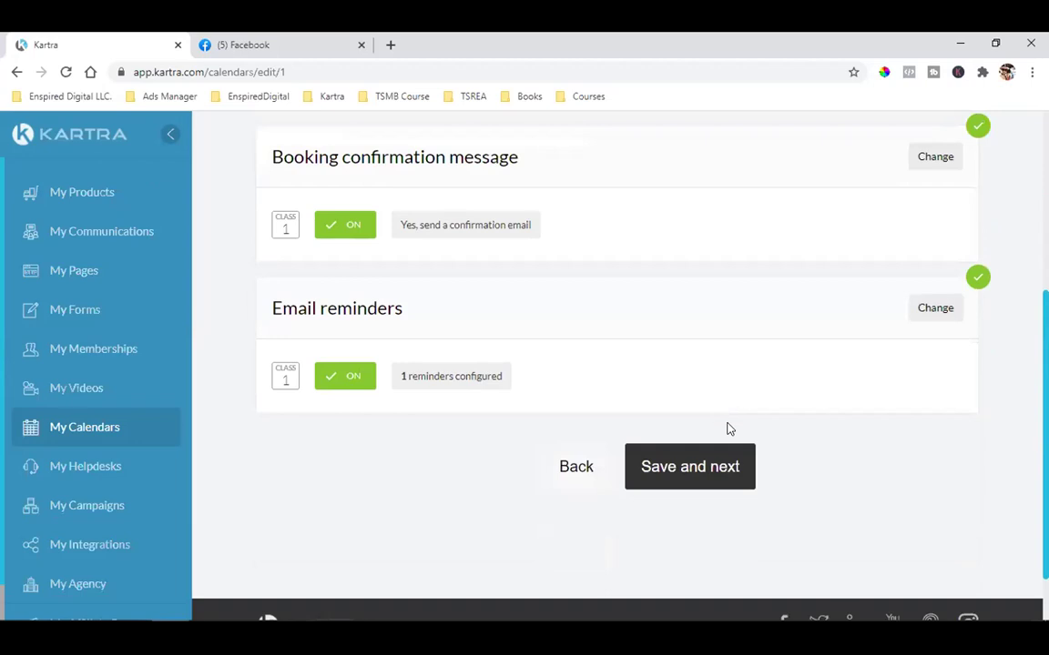
{"action": "left_click", "coordinate": [716, 468]}
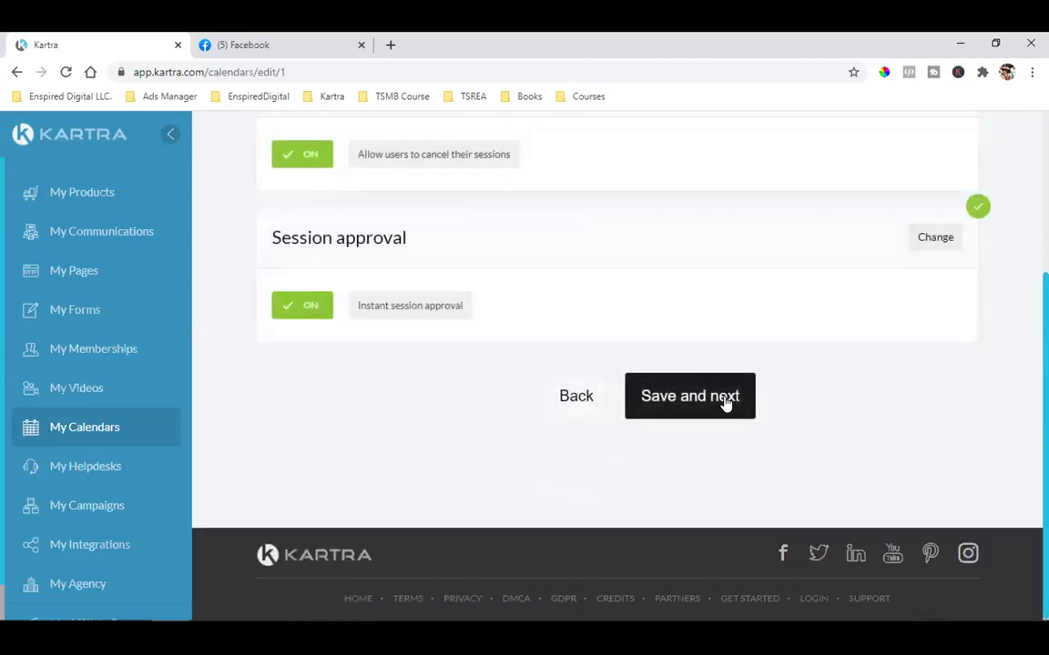
{"action": "left_click", "coordinate": [726, 403]}
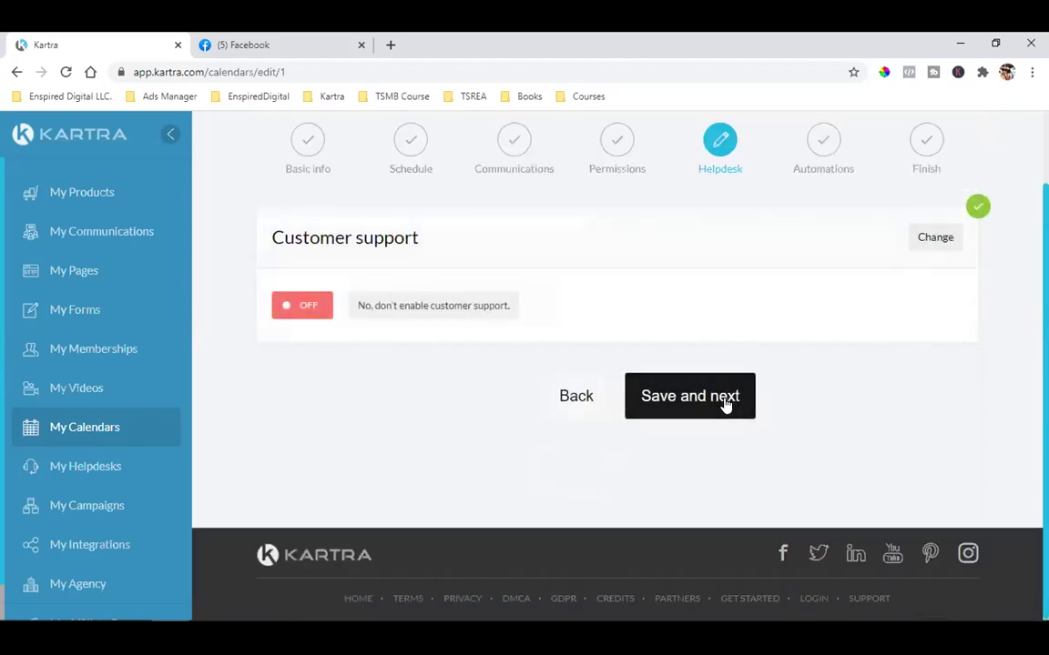
{"action": "left_click", "coordinate": [681, 400]}
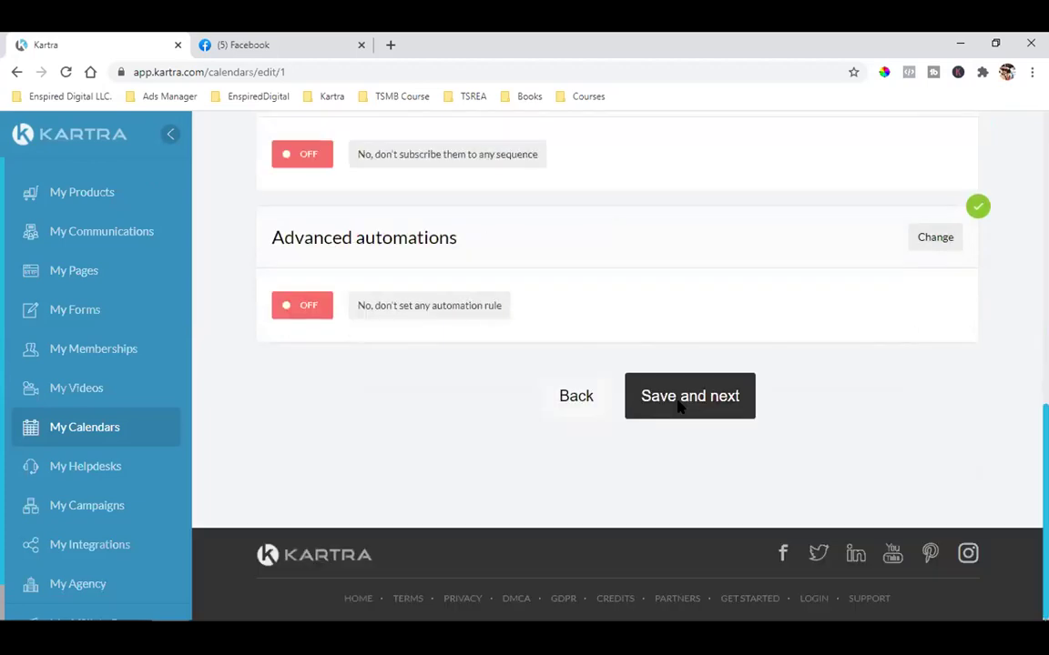
{"action": "left_click", "coordinate": [689, 405]}
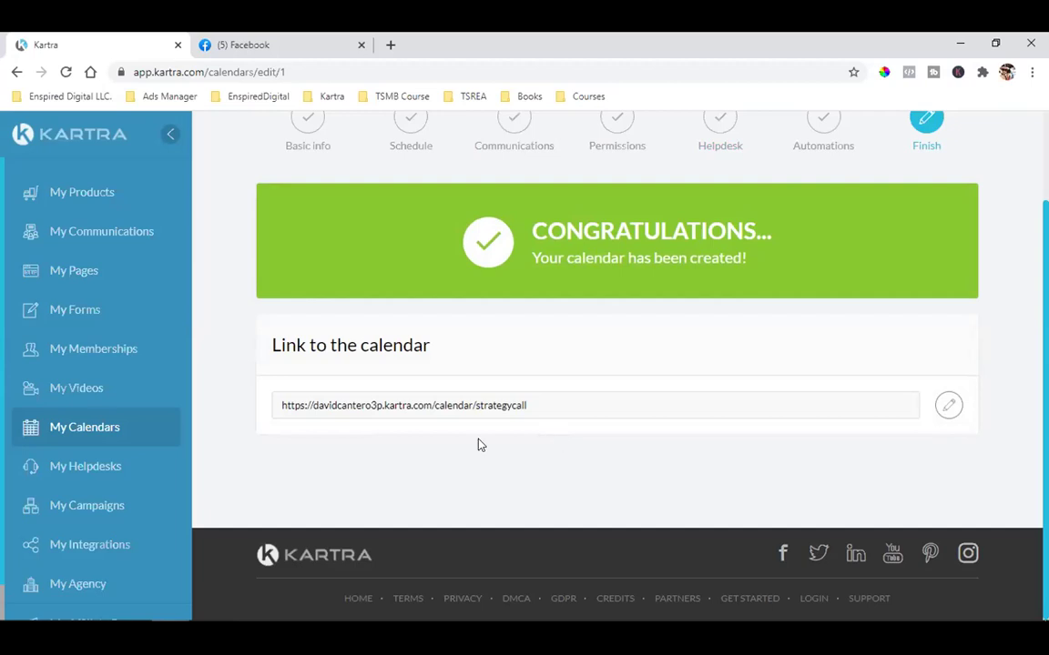
{"action": "left_click", "coordinate": [103, 351]}
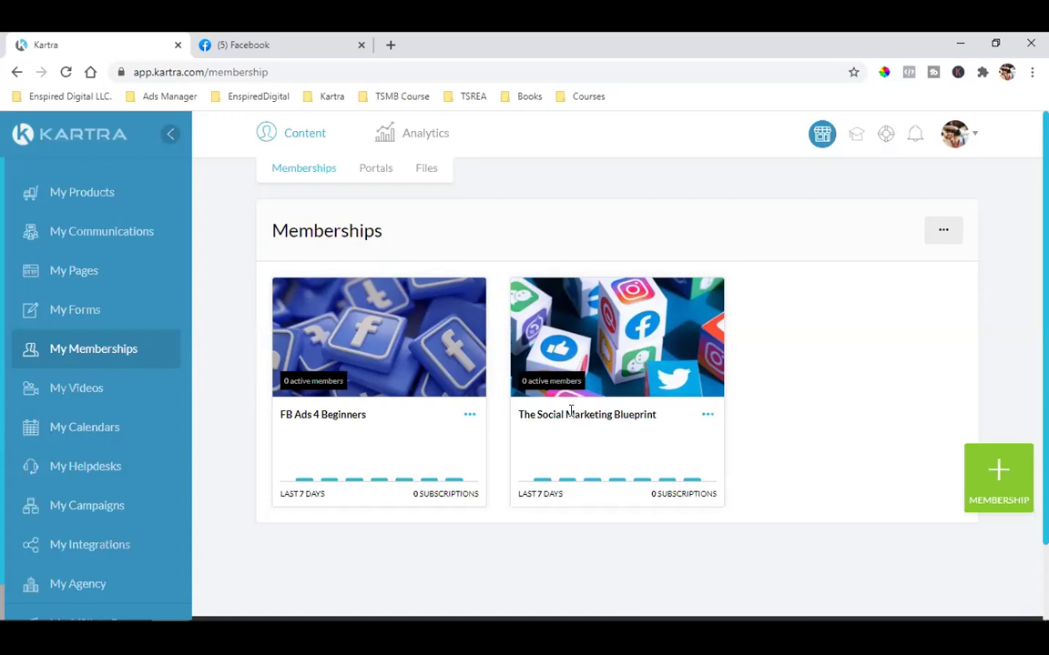
Select and deselect The Social Marketing Blueprint title on the Memberships page
{"action": "triple_click", "coordinate": [588, 415]}
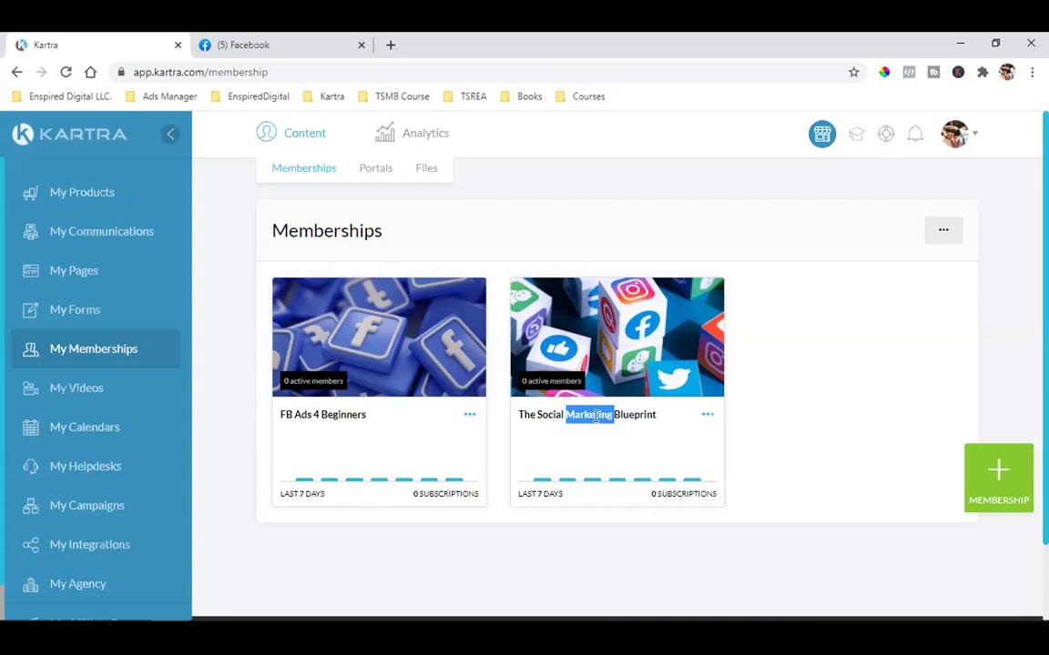
{"action": "left_click", "coordinate": [596, 416]}
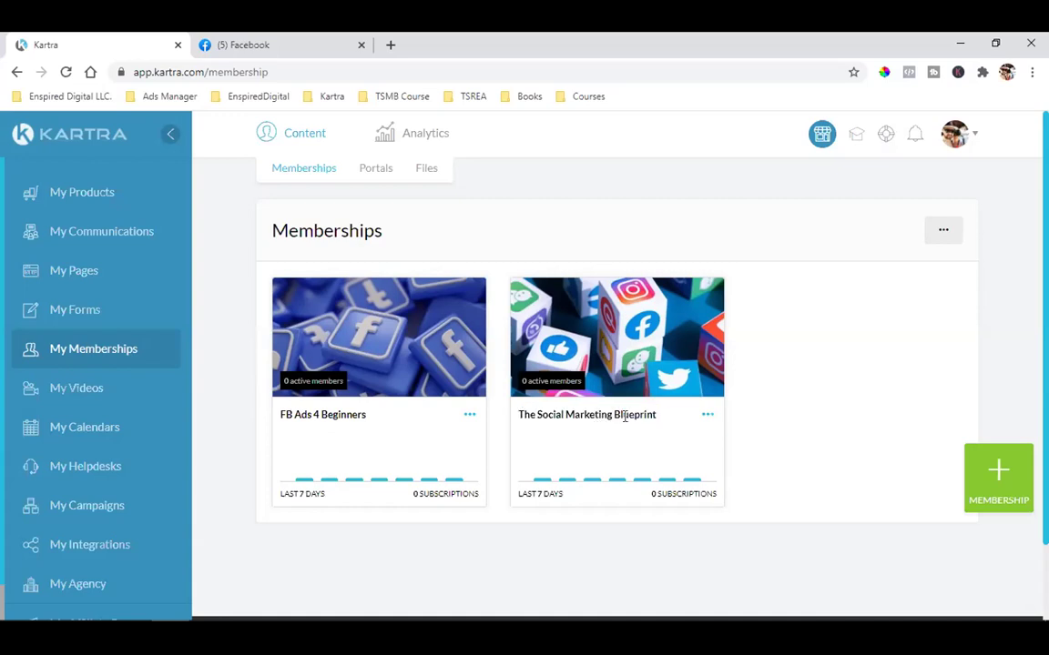
{"action": "triple_click", "coordinate": [608, 416]}
{"action": "left_click", "coordinate": [611, 416]}
{"action": "left_click_drag", "start_coordinate": [520, 414], "coordinate": [664, 417]}
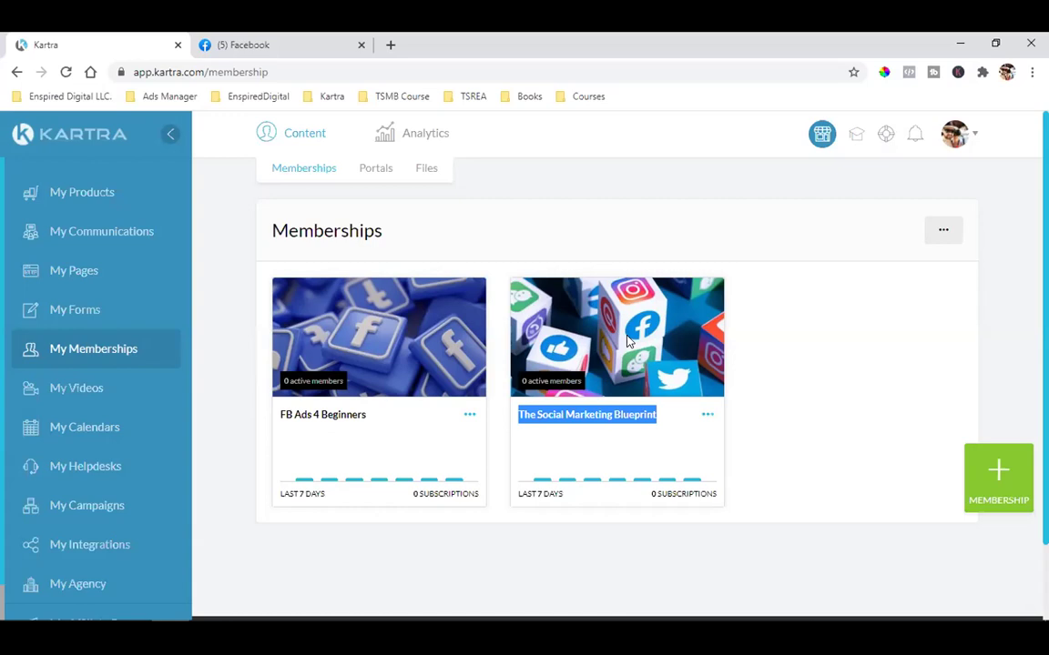
{"action": "left_click", "coordinate": [785, 315]}
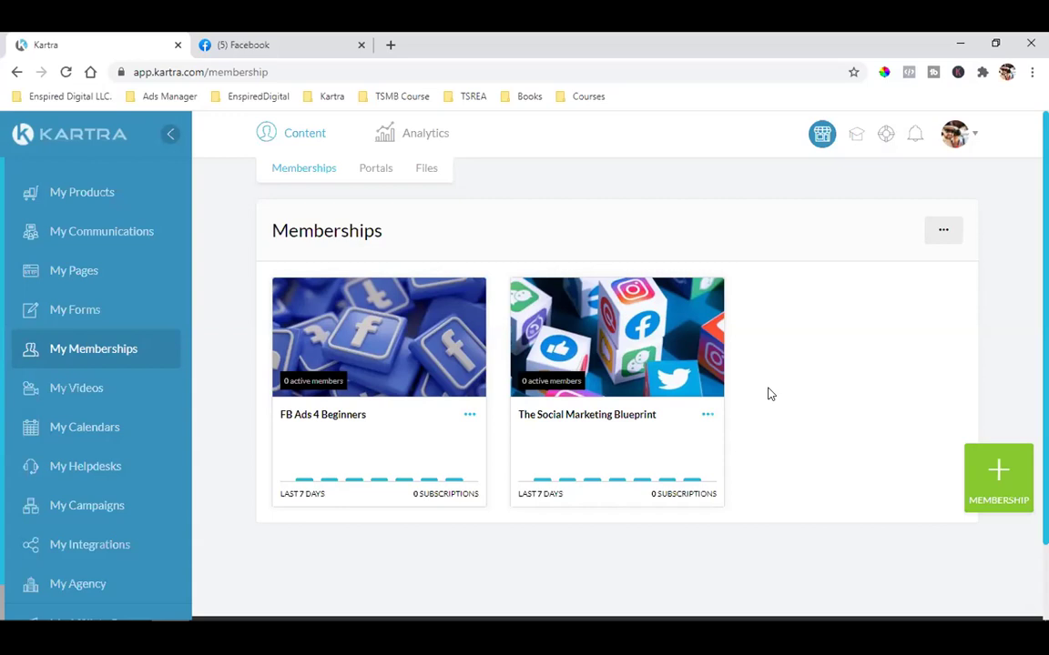
Open News & Alerts and highlight the USD 1,392.40 payment amount
{"action": "left_click", "coordinate": [912, 139]}
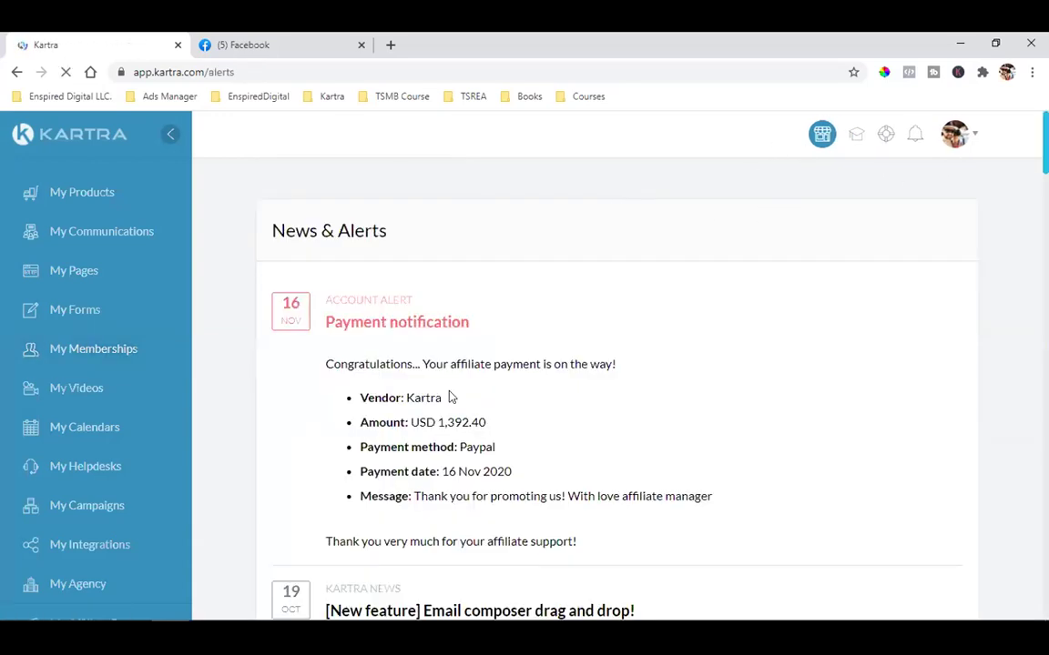
{"action": "double_click", "coordinate": [454, 421]}
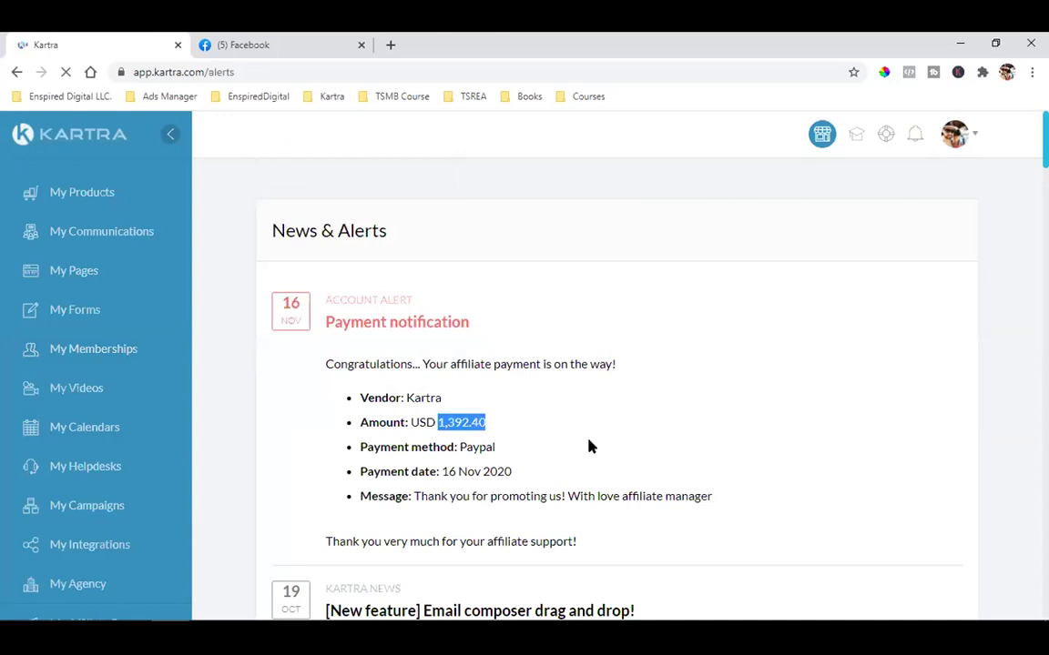
{"action": "left_click", "coordinate": [463, 420]}
{"action": "triple_click", "coordinate": [463, 420]}
{"action": "left_click", "coordinate": [446, 424]}
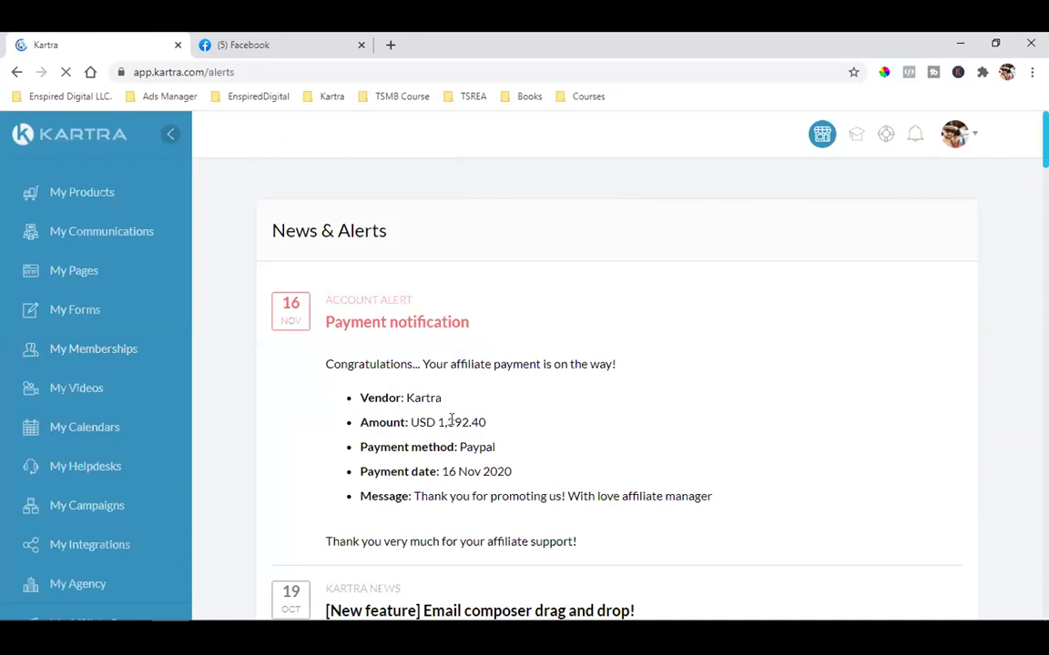
{"action": "left_click_drag", "start_coordinate": [439, 422], "coordinate": [489, 416]}
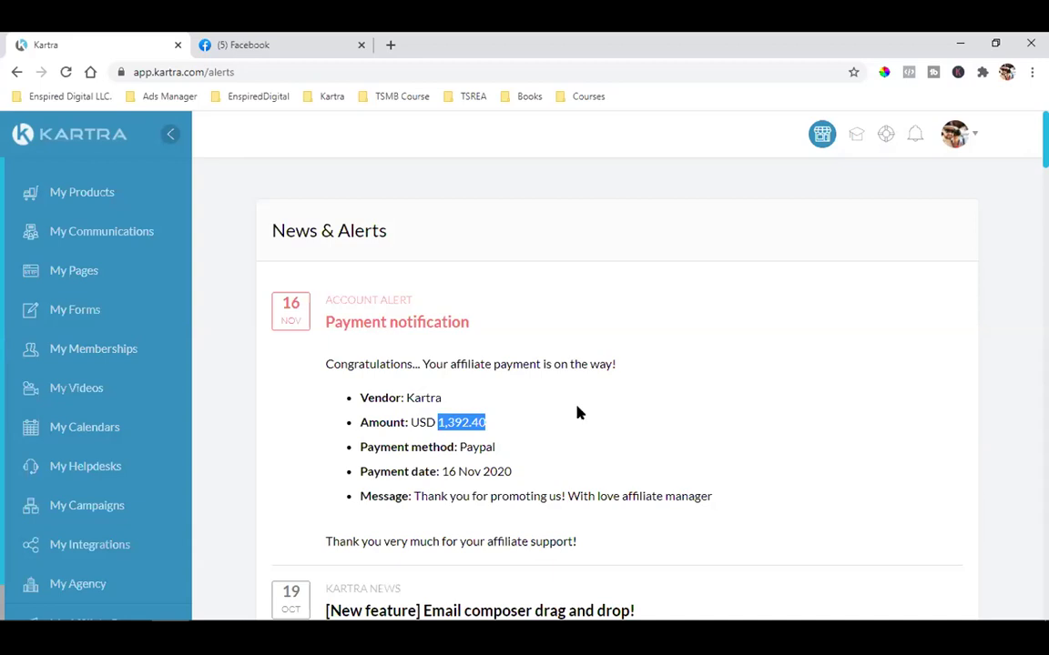
{"action": "left_click", "coordinate": [623, 453]}
Highlight the affiliate payment congratulations line, then switch to the Facebook tab
{"action": "triple_click", "coordinate": [515, 355]}
{"action": "left_click", "coordinate": [613, 364]}
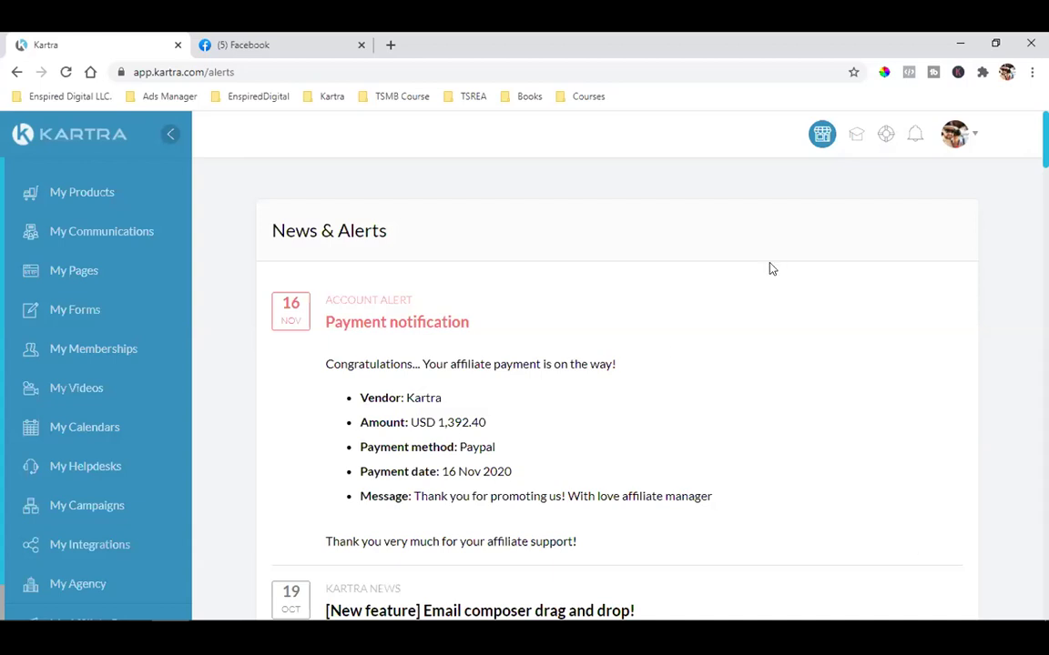
{"action": "left_click", "coordinate": [243, 42]}
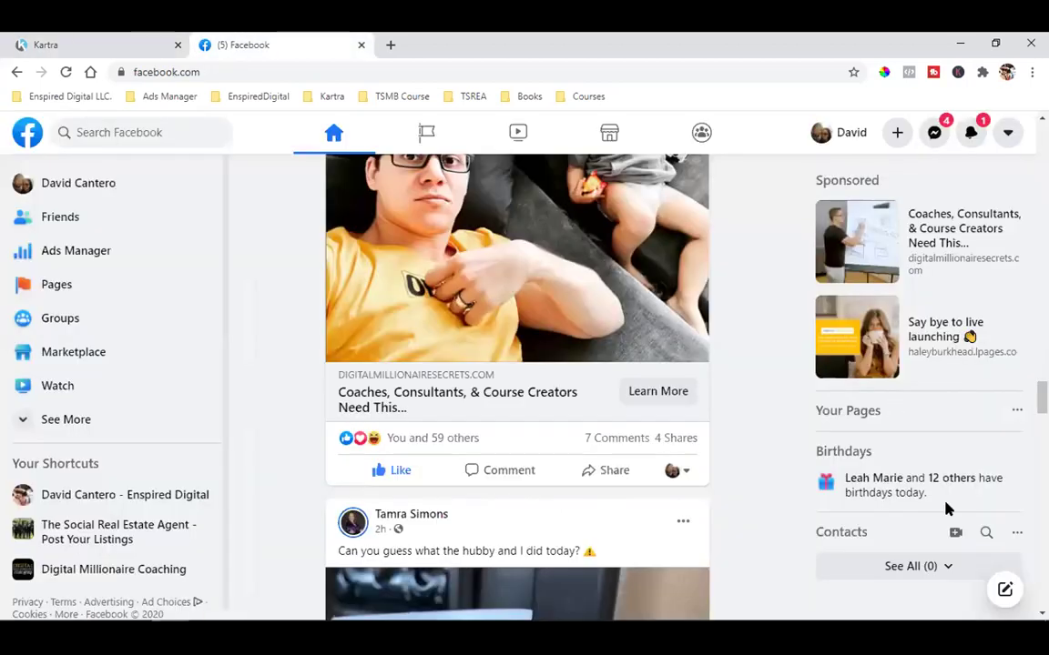
Scroll further down the Facebook news feed
{"action": "scroll", "coordinate": [684, 347], "scroll_direction": "down", "scroll_amount": 1}
{"action": "scroll", "coordinate": [652, 353], "scroll_direction": "down", "scroll_amount": 5}
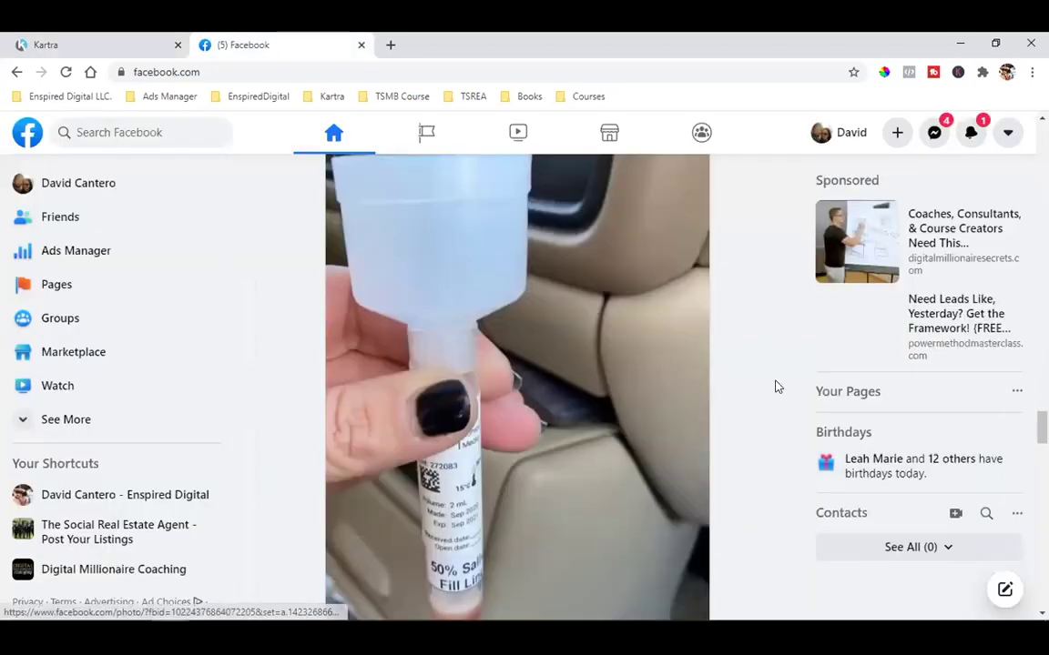
{"action": "scroll", "coordinate": [770, 388], "scroll_direction": "down", "scroll_amount": 2}
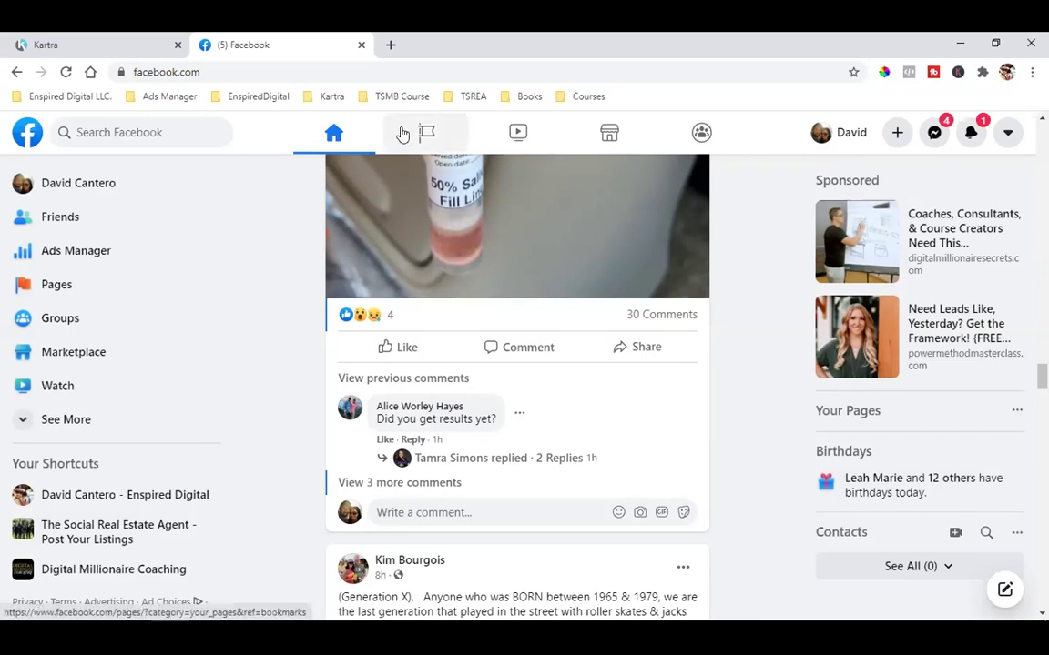
Open a new blank tab and browse the Kartra bookmarks folder
{"action": "left_click", "coordinate": [391, 44]}
{"action": "left_click", "coordinate": [349, 98]}
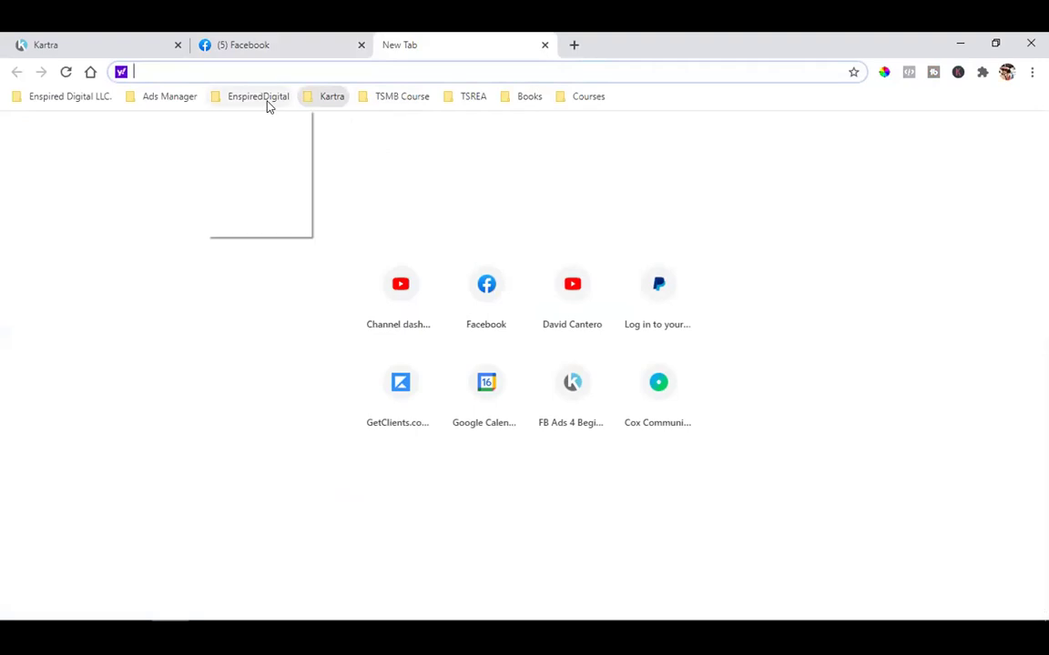
{"action": "mouse_move", "coordinate": [472, 97]}
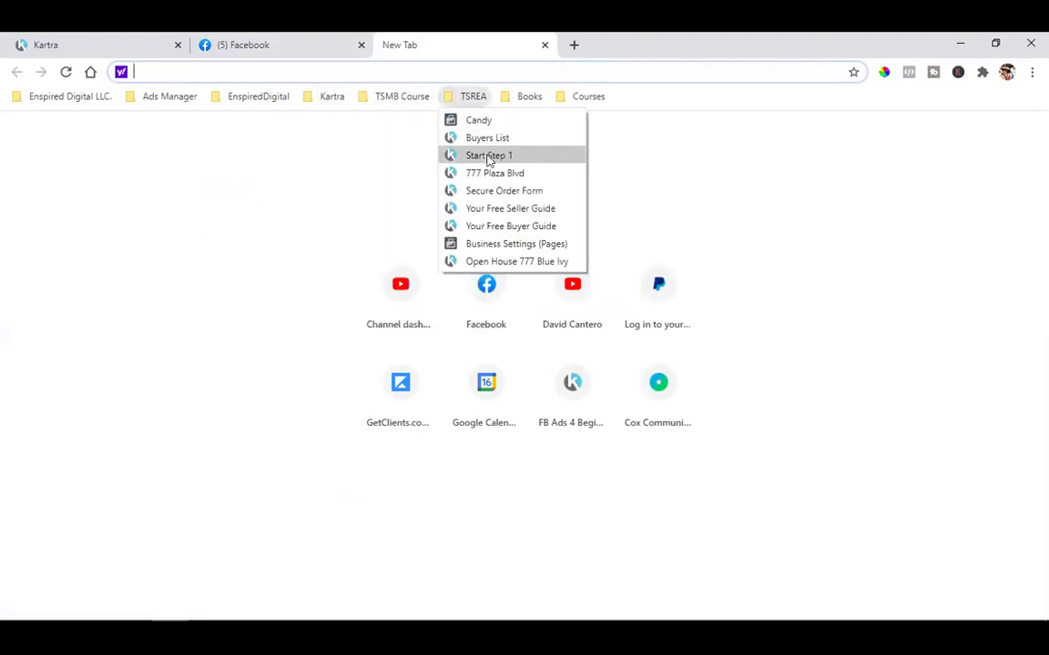